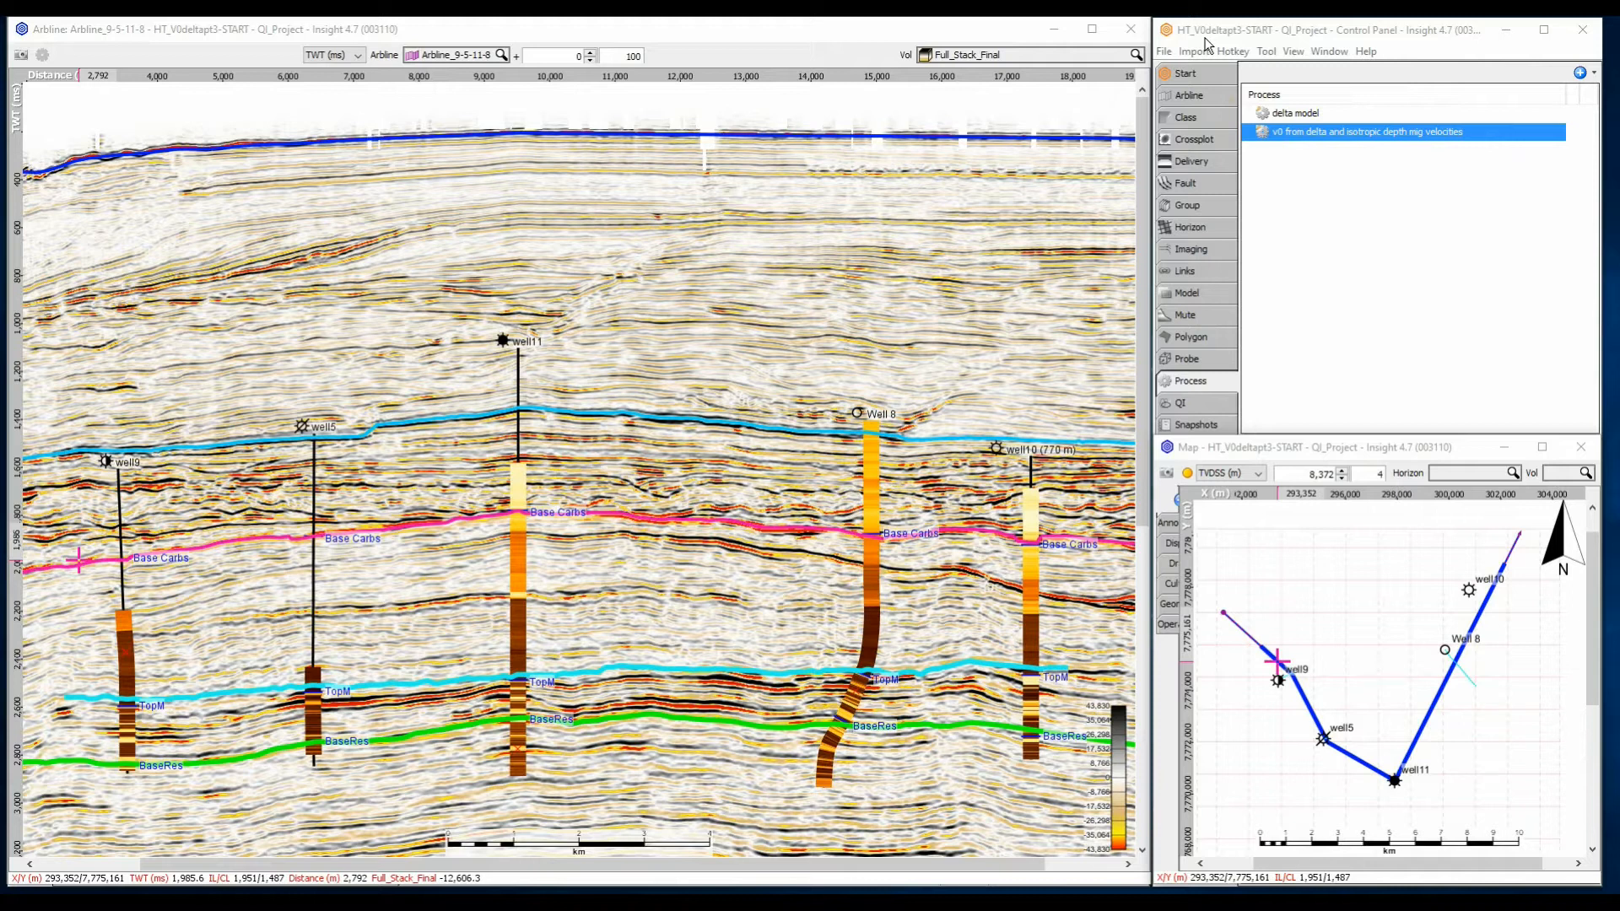
Review the time/depth conversion settings and compare the arbline section in TWT (ms) and TVDSS (m), leaving it displayed in TVDSS
{"action": "left_click", "coordinate": [1163, 52]}
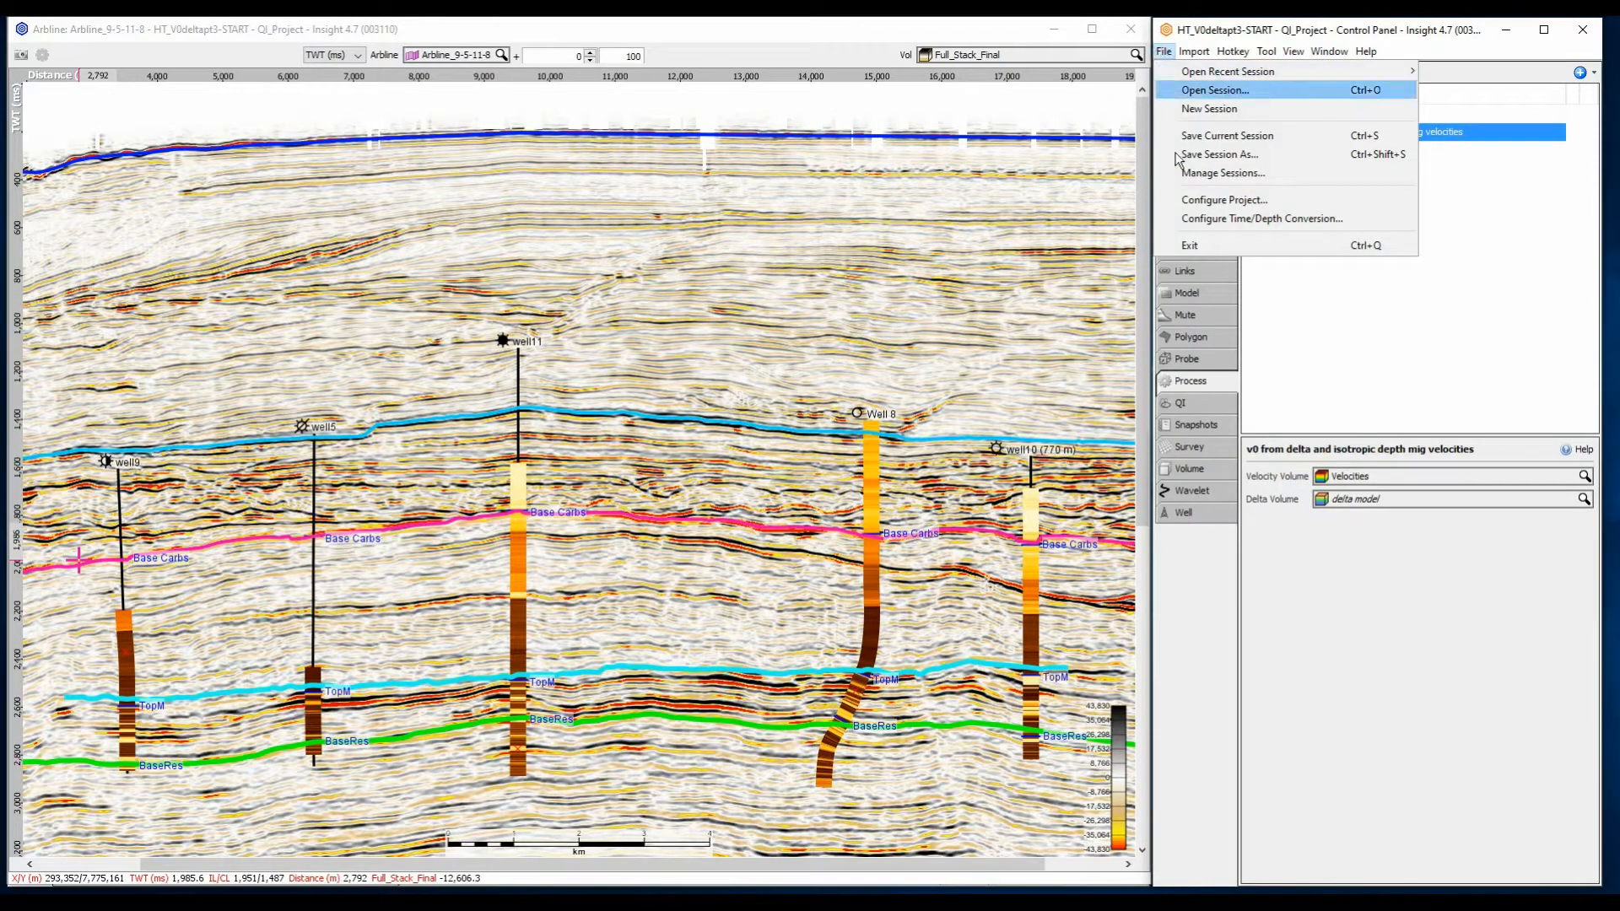
{"action": "left_click", "coordinate": [1196, 217]}
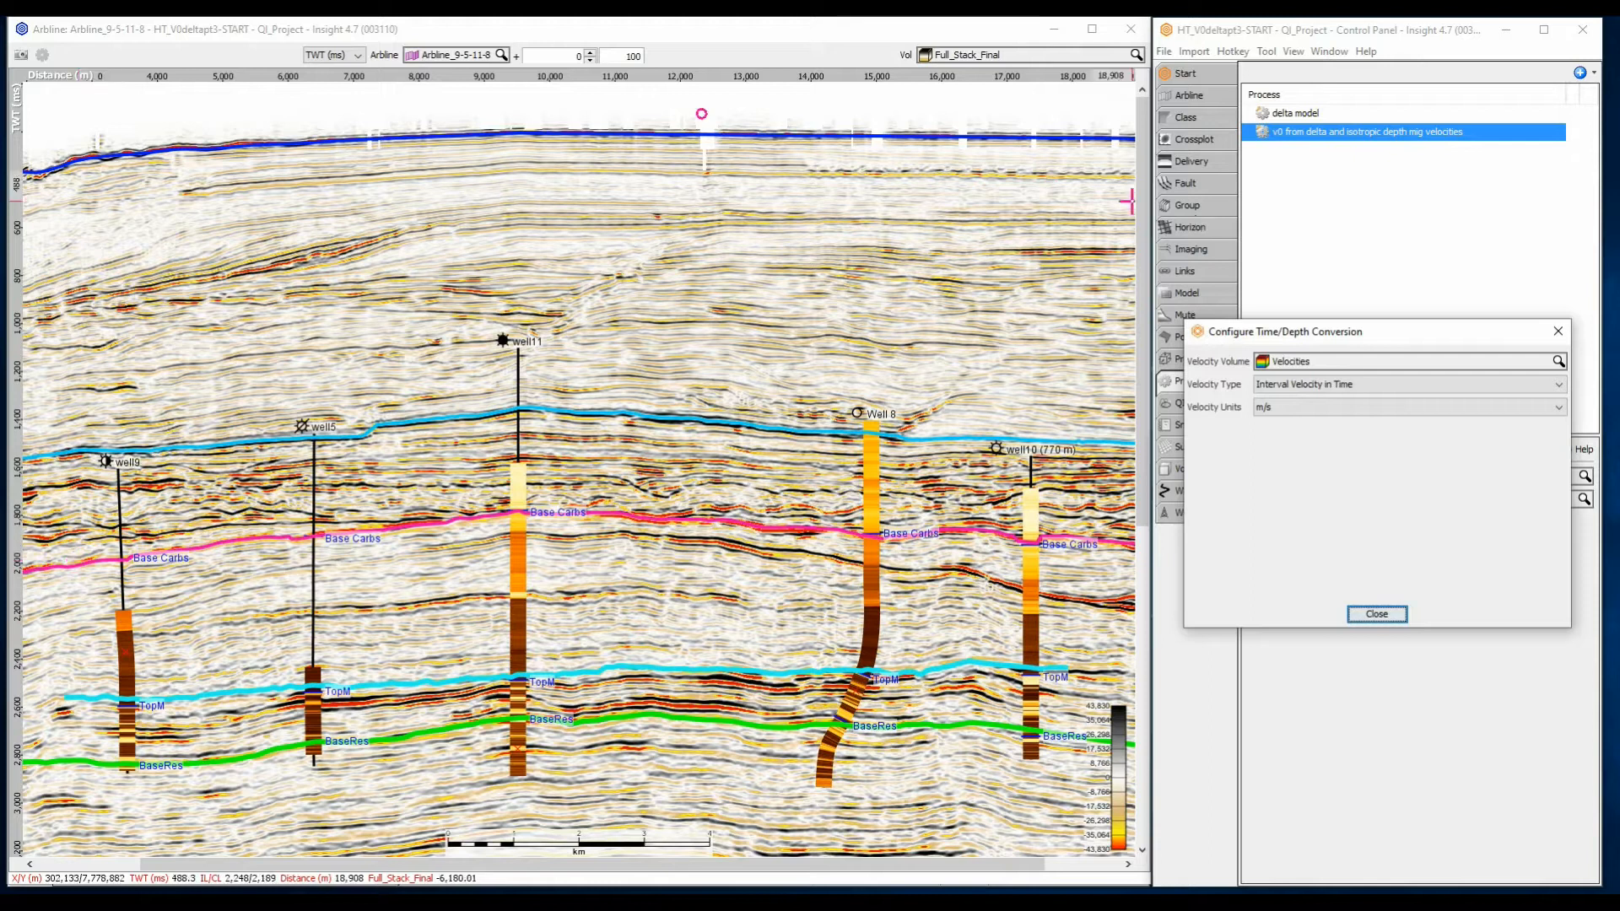
{"action": "left_click", "coordinate": [358, 55]}
{"action": "left_click", "coordinate": [342, 84]}
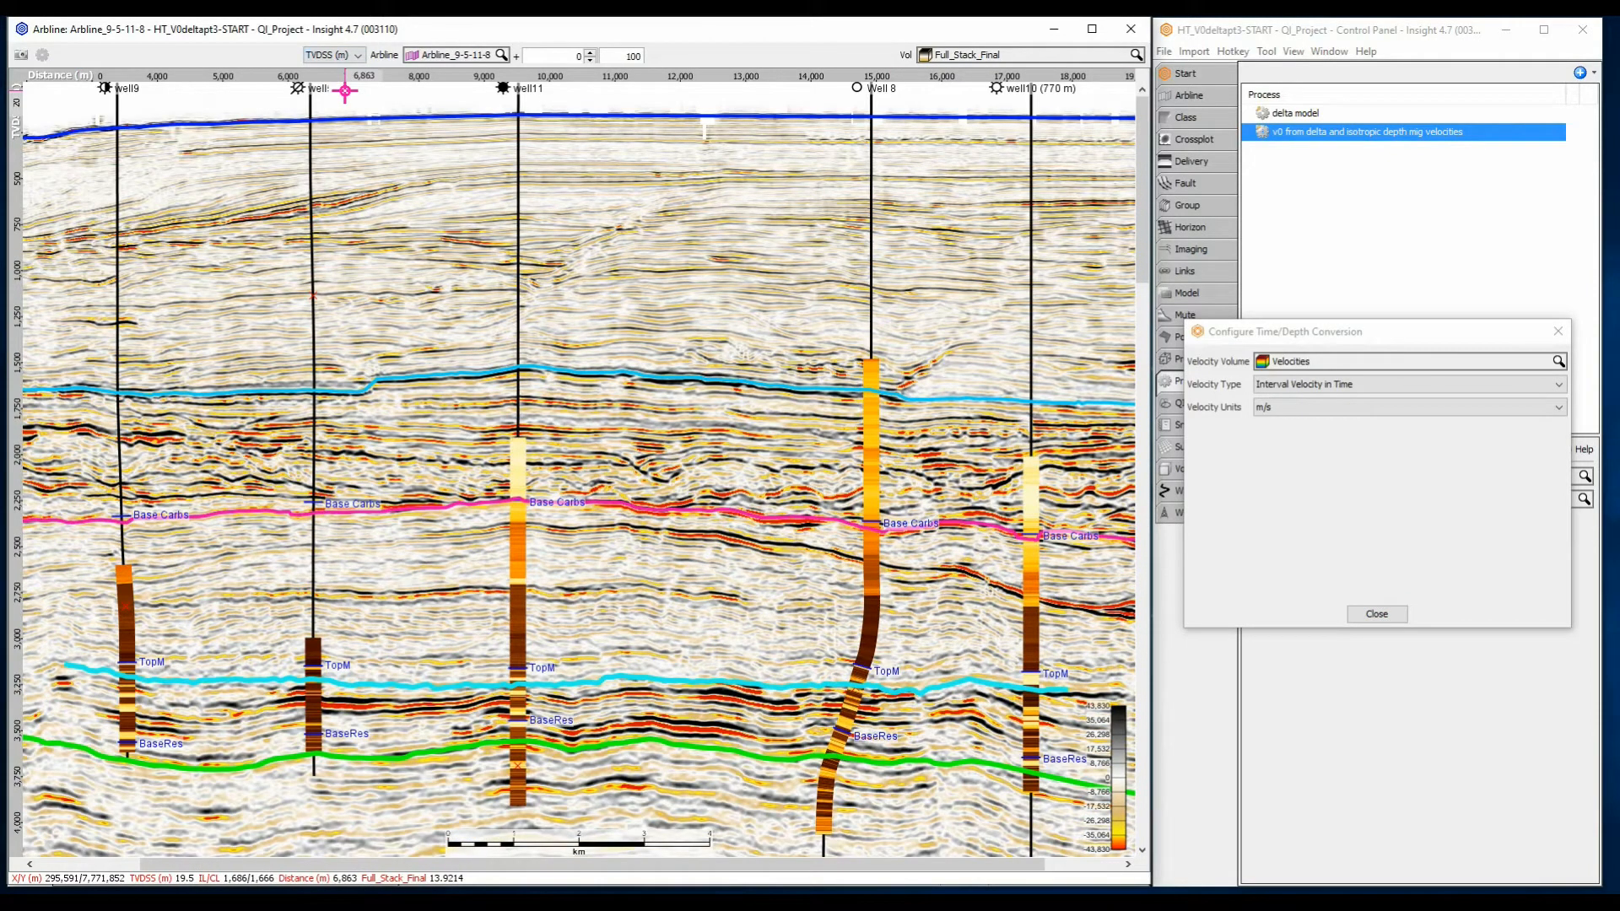
{"action": "left_click", "coordinate": [354, 56]}
{"action": "left_click", "coordinate": [339, 70]}
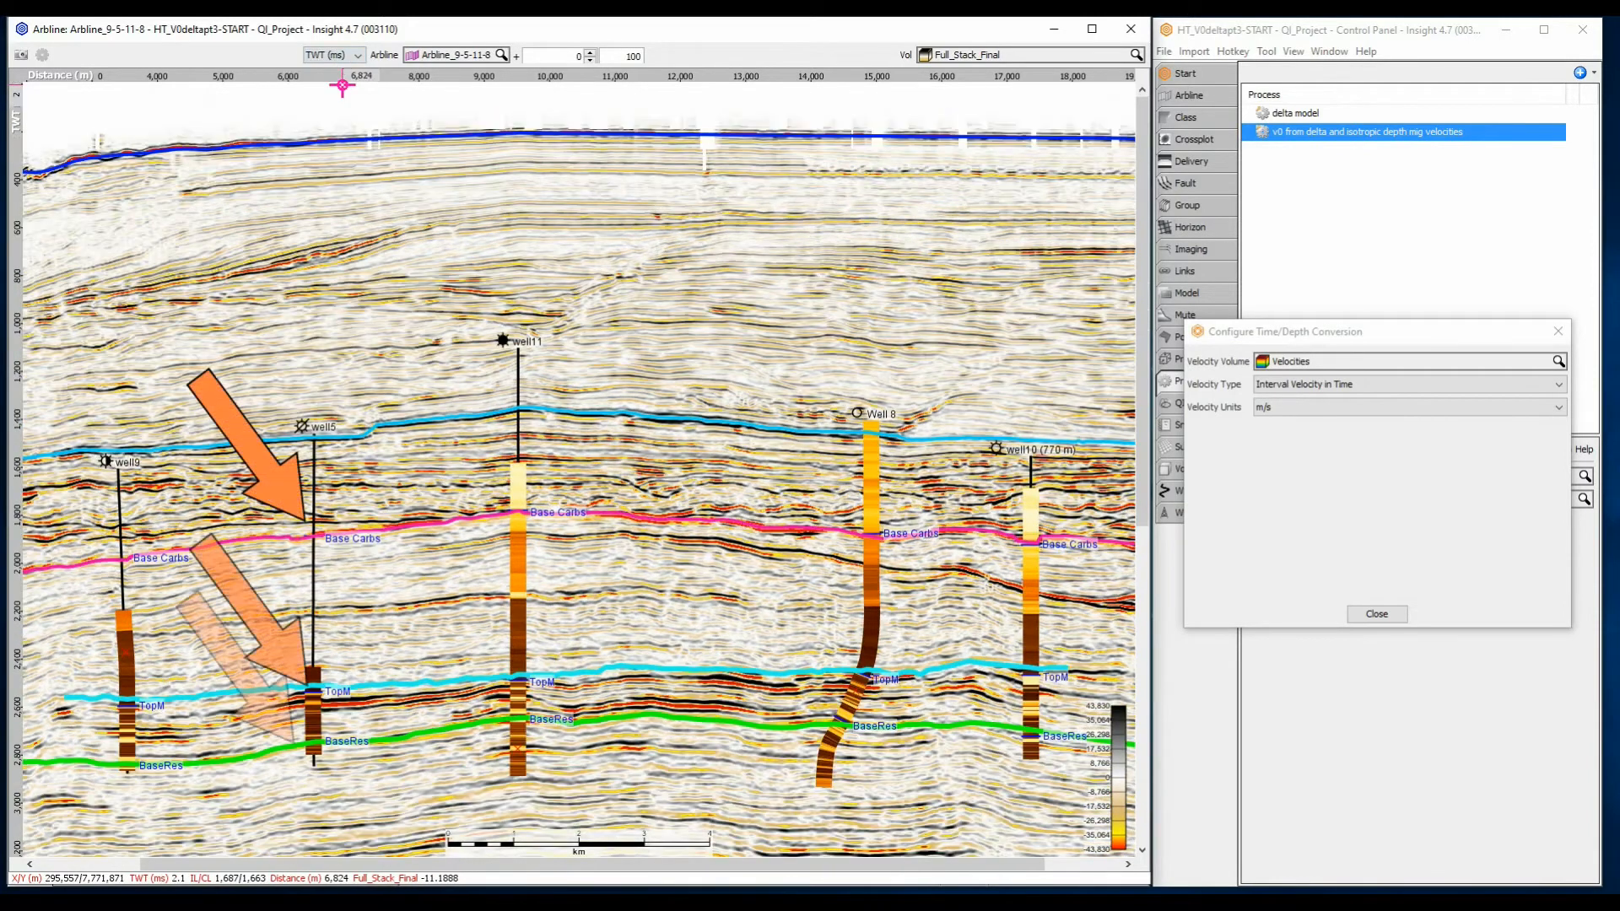
{"action": "left_click", "coordinate": [337, 56]}
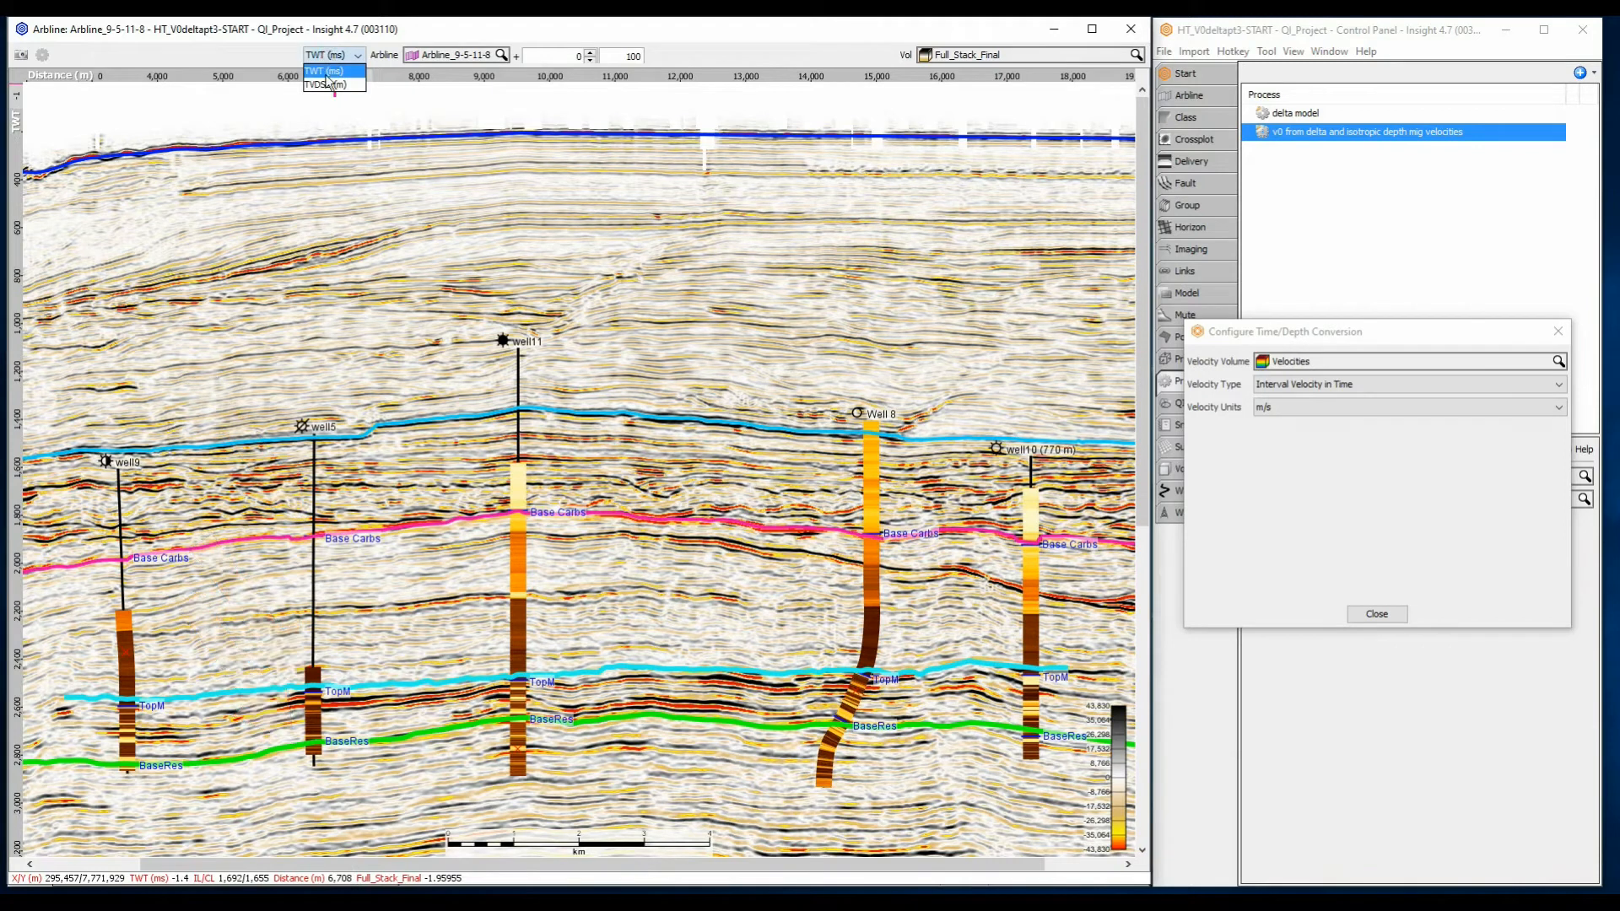
{"action": "left_click", "coordinate": [329, 85]}
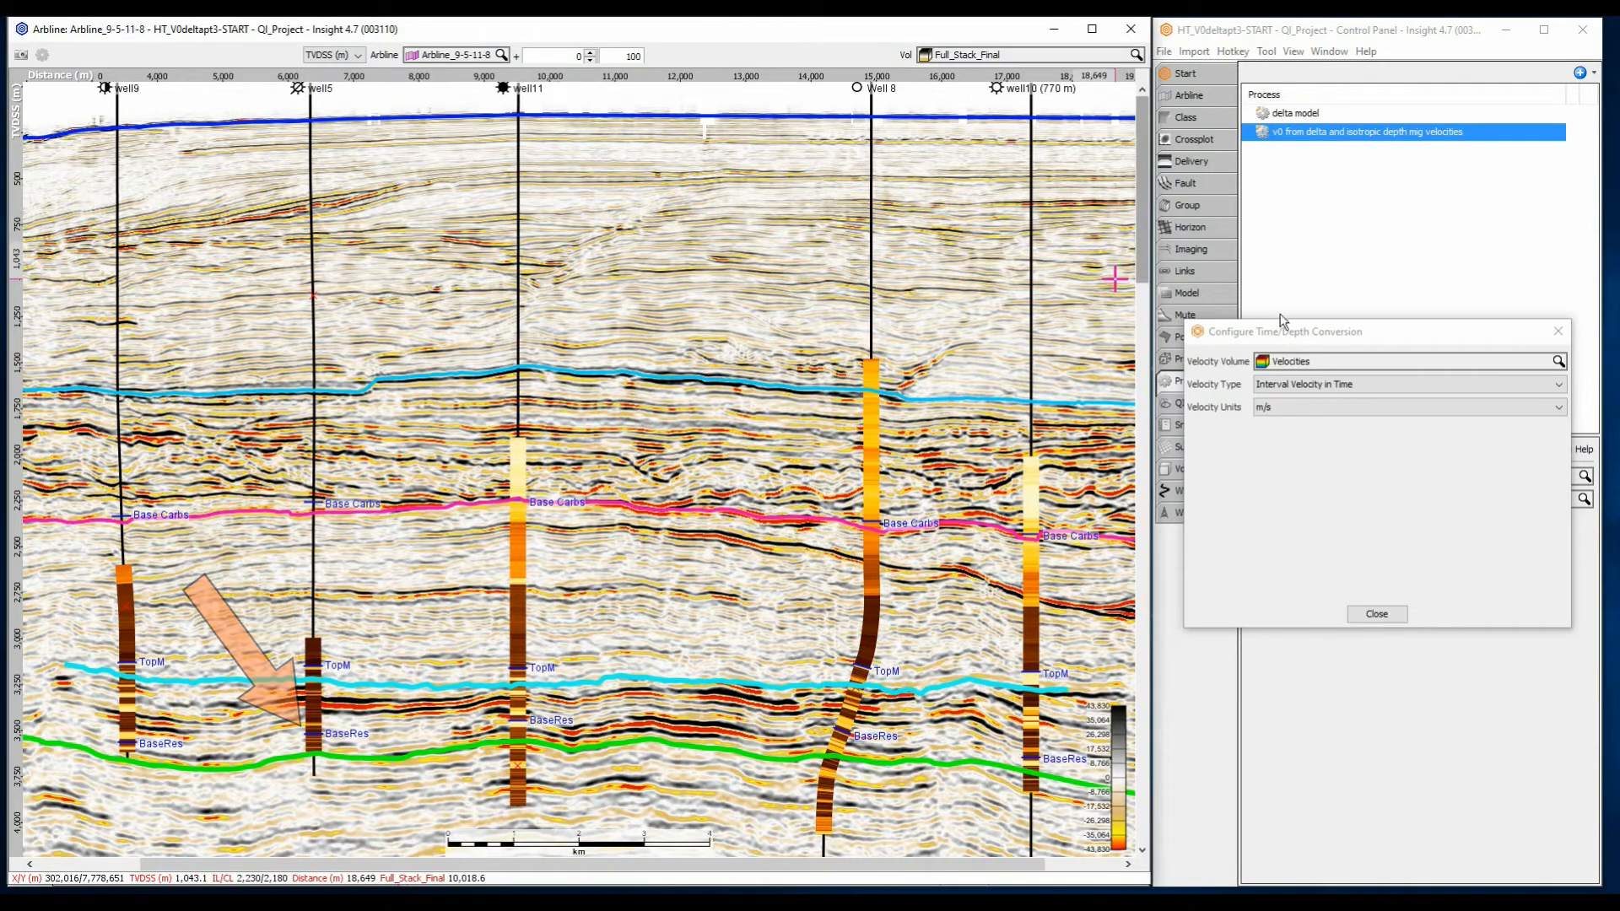
{"action": "left_click", "coordinate": [1382, 614]}
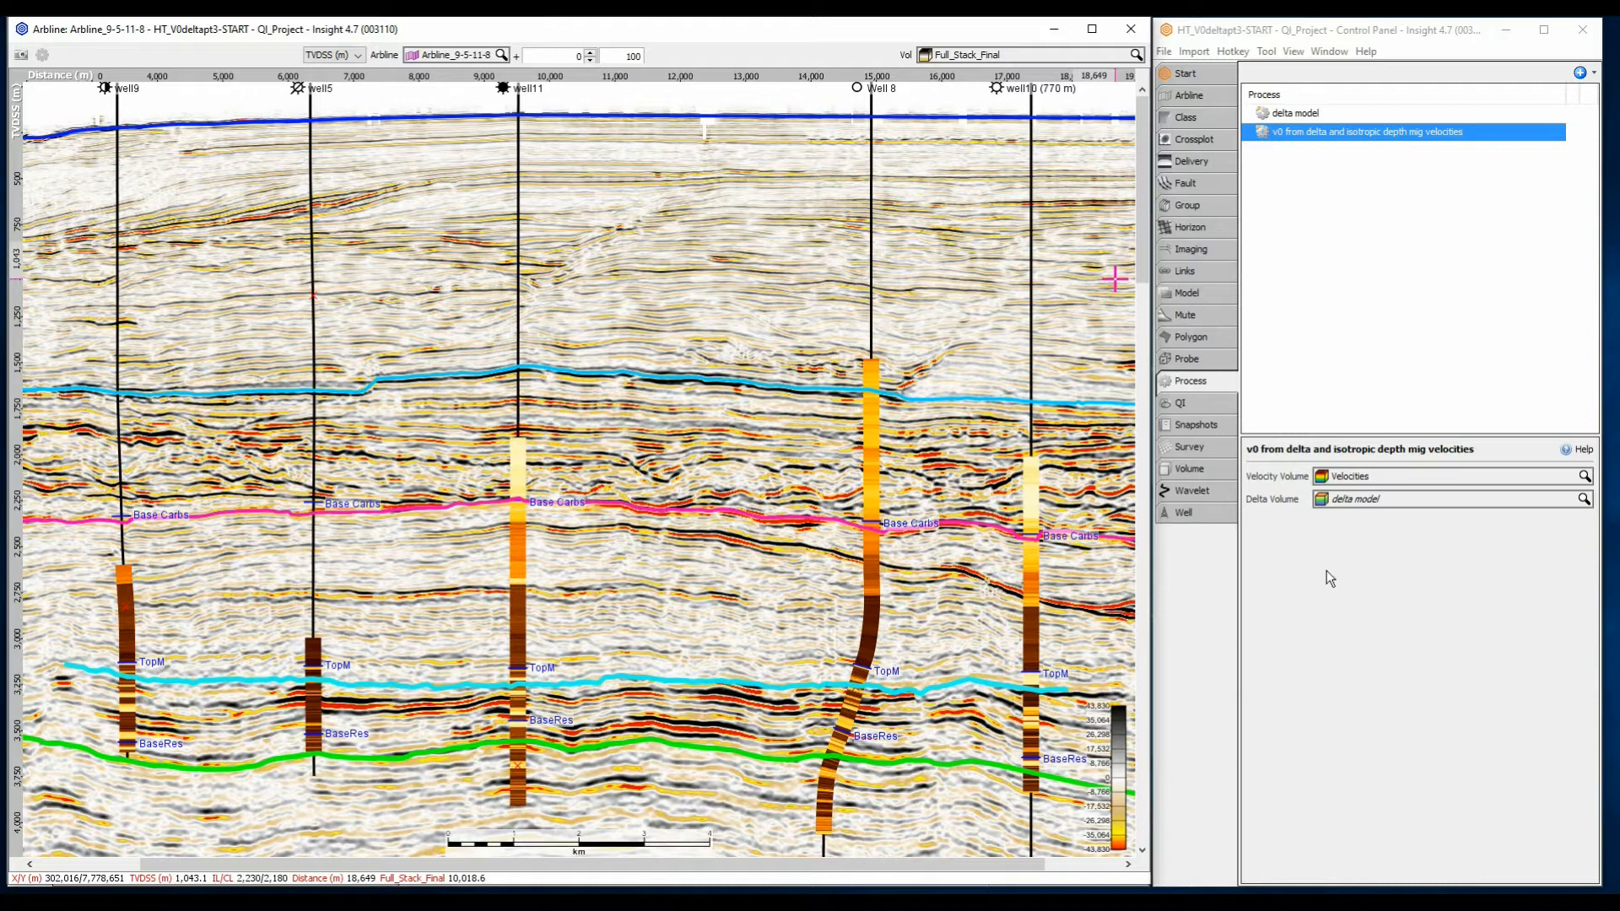
Export the v0 from delta and isotropic depth mig velocities volume as 16-bit DUG I/O under its default file name, adding it to the session
{"action": "left_click", "coordinate": [1191, 469]}
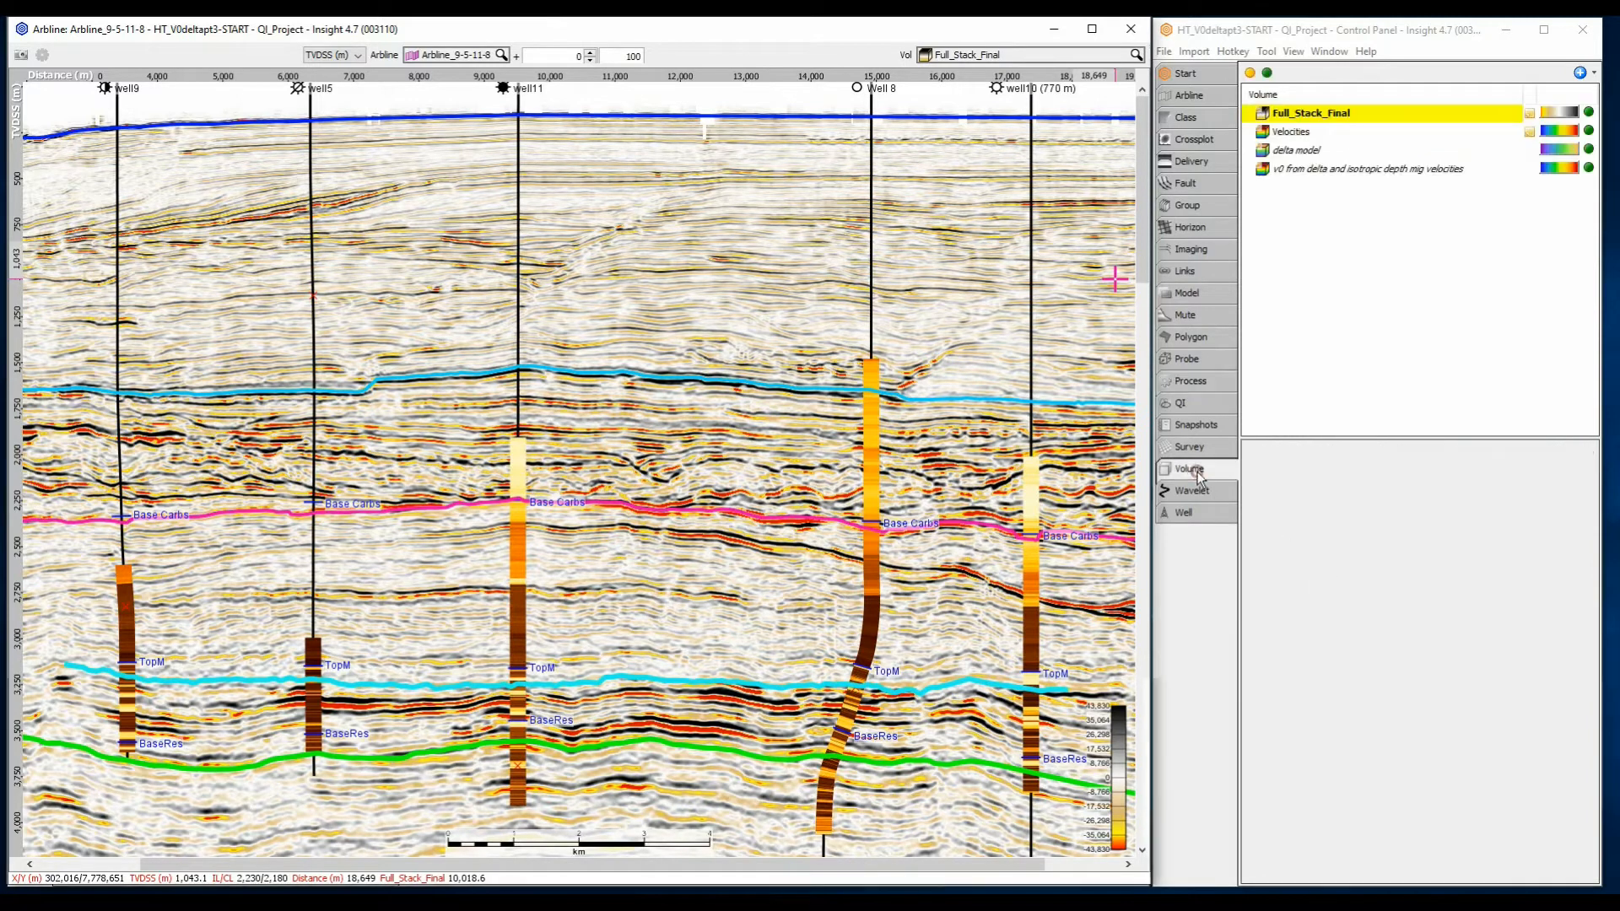
{"action": "left_click", "coordinate": [1333, 169]}
{"action": "right_click", "coordinate": [1333, 169]}
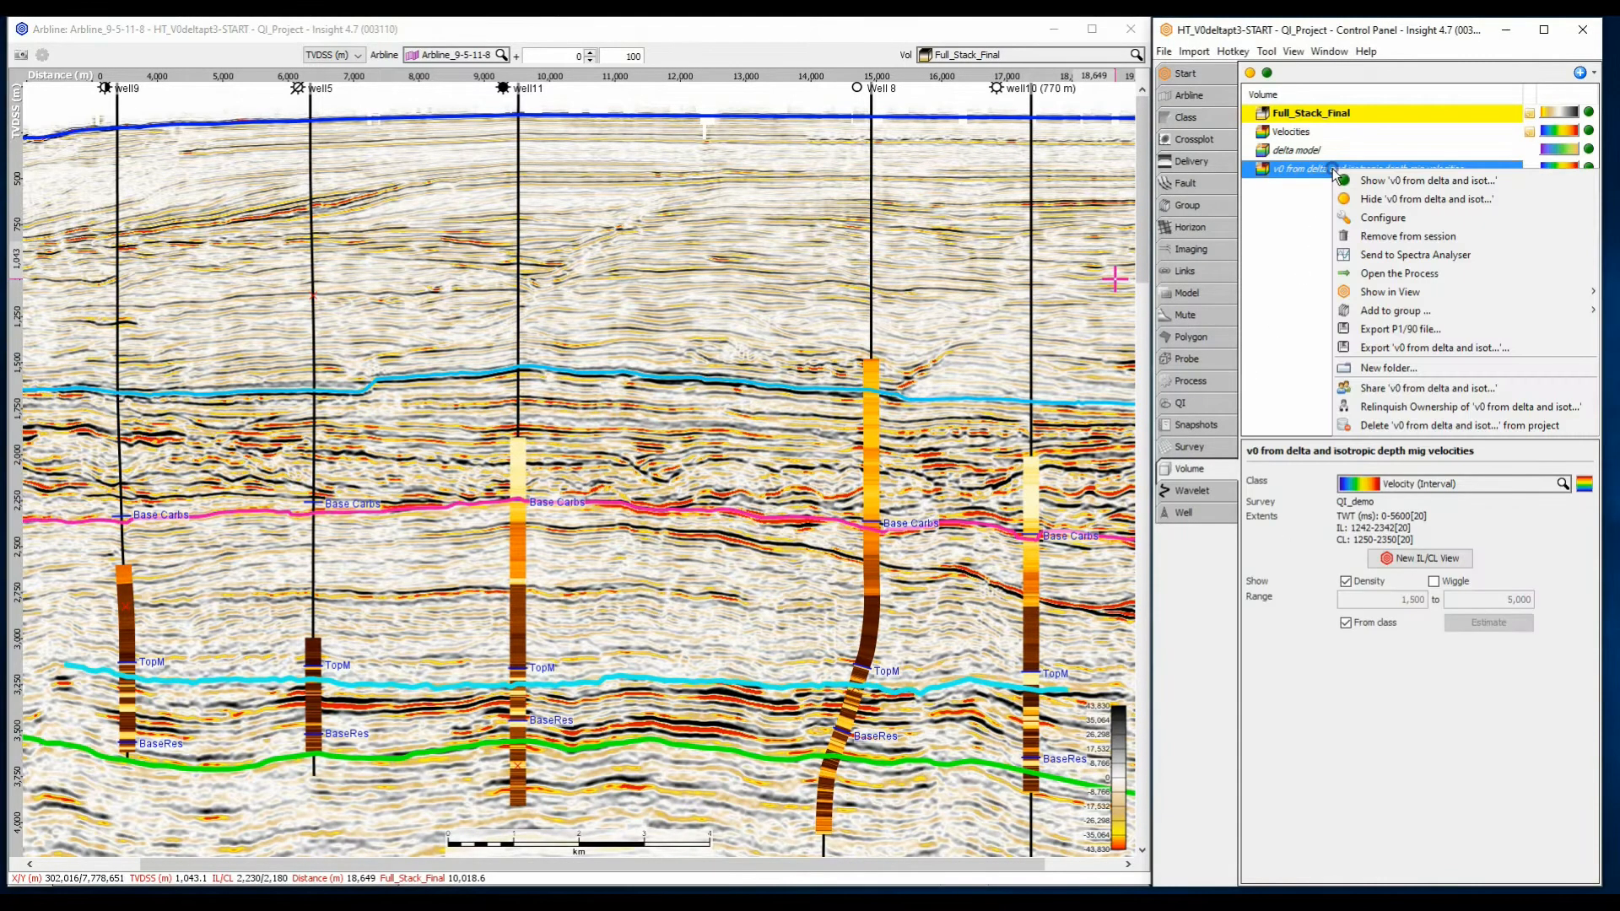
{"action": "left_click", "coordinate": [1379, 349]}
{"action": "left_click", "coordinate": [1602, 255]}
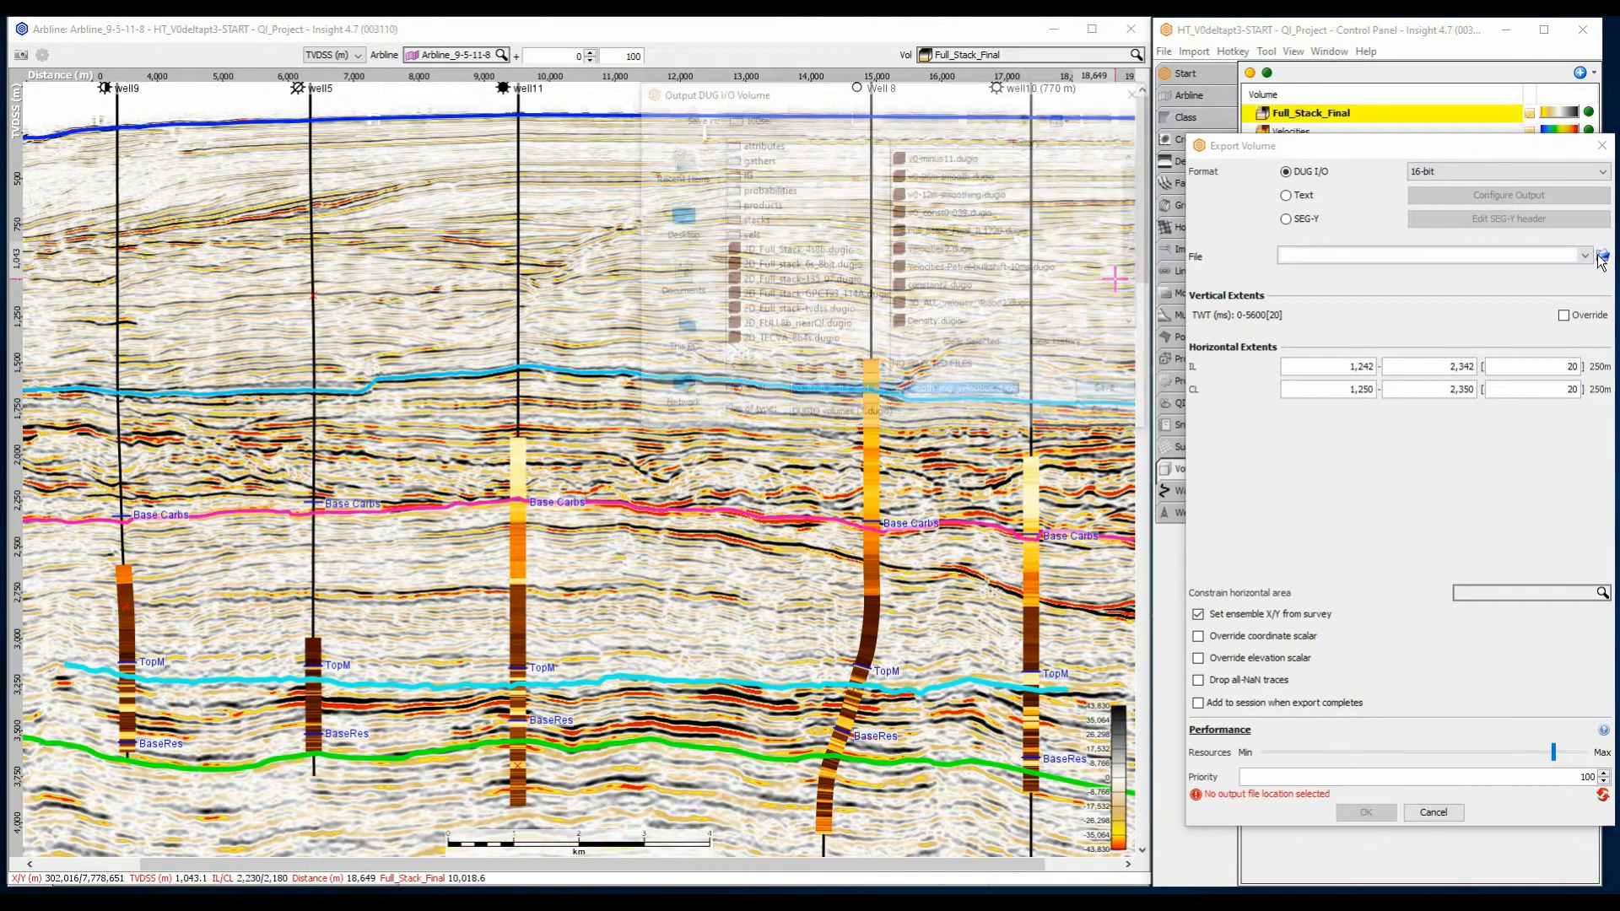
{"action": "left_click", "coordinate": [1115, 392]}
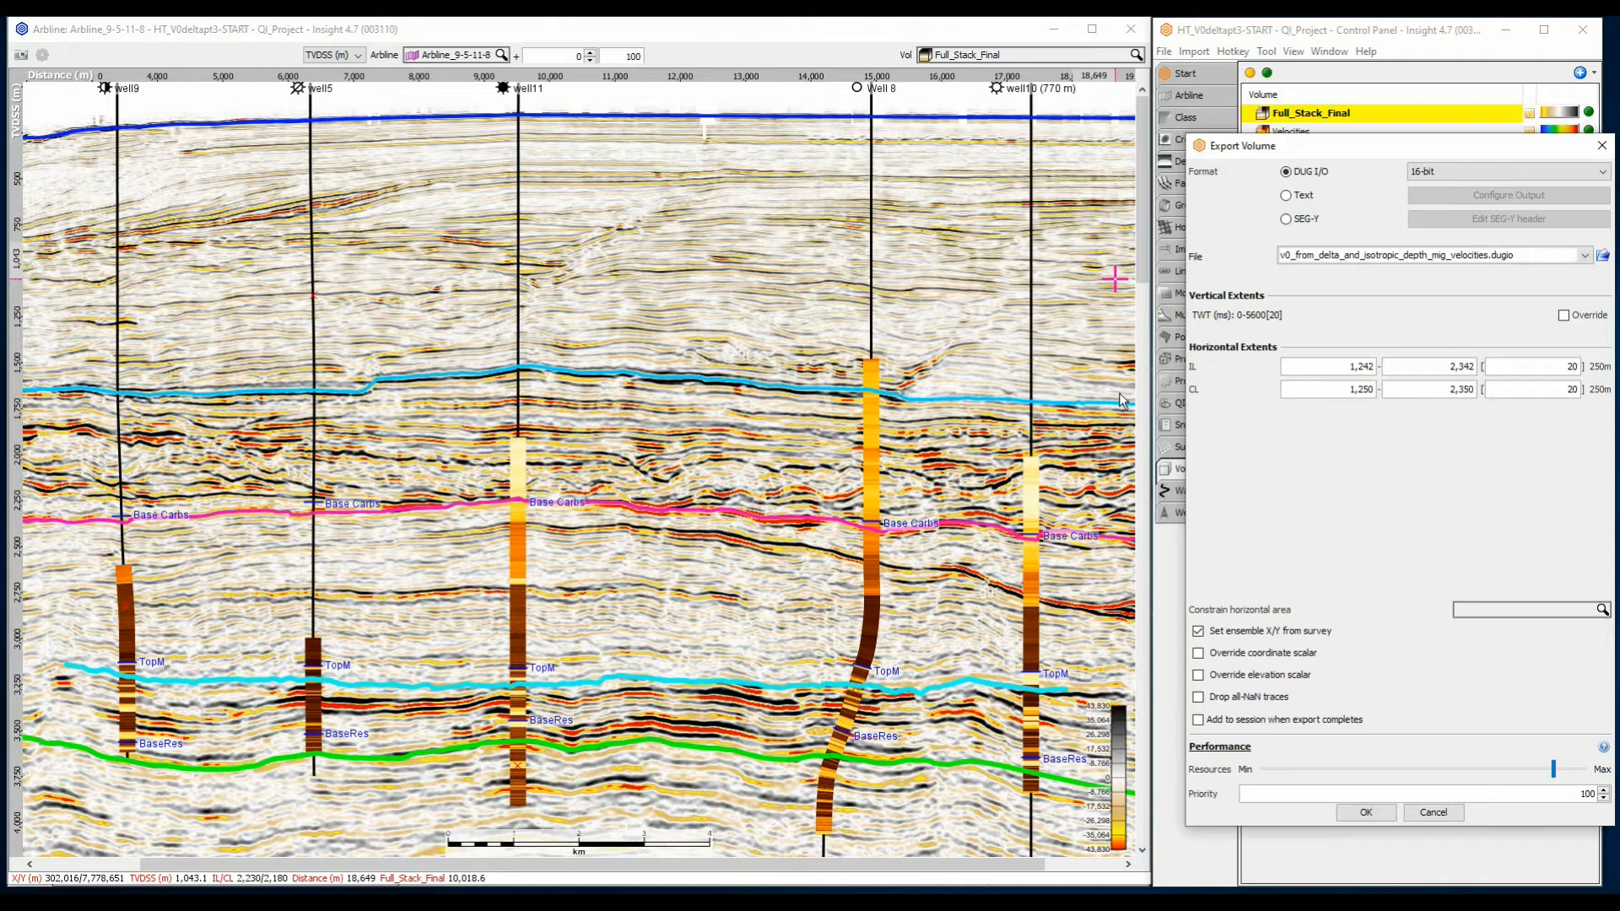
{"action": "left_click", "coordinate": [1198, 721]}
{"action": "left_click", "coordinate": [1361, 812]}
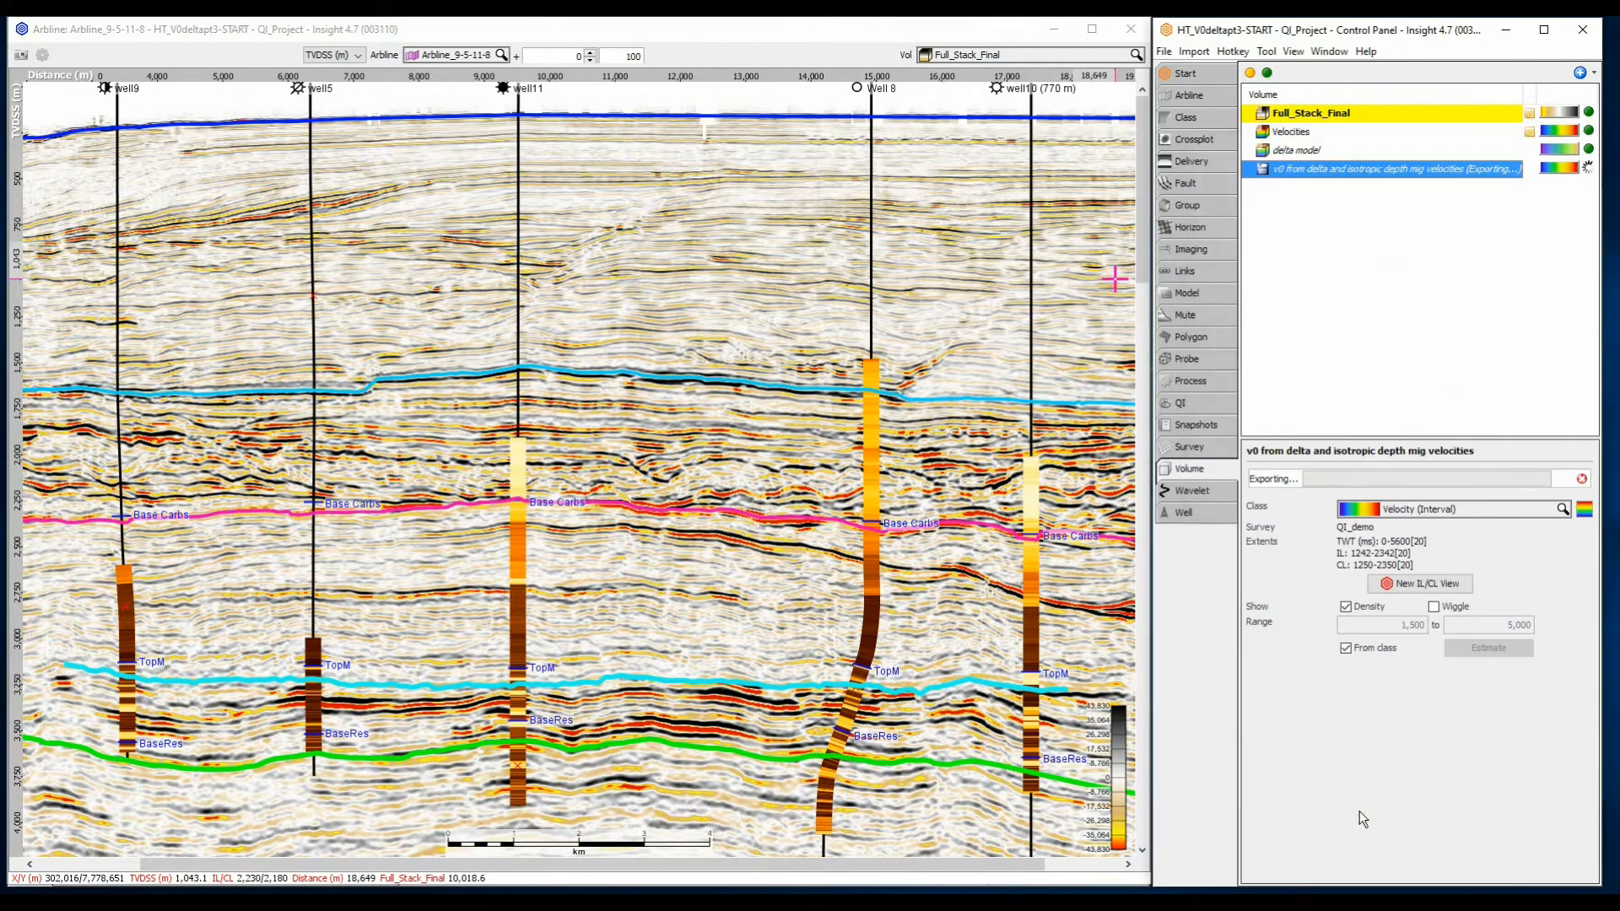
Set the time/depth conversion velocity volume to the exported v0_from_delta_and_isotropic_depth_mig_velocities
{"action": "left_click", "coordinate": [1164, 52]}
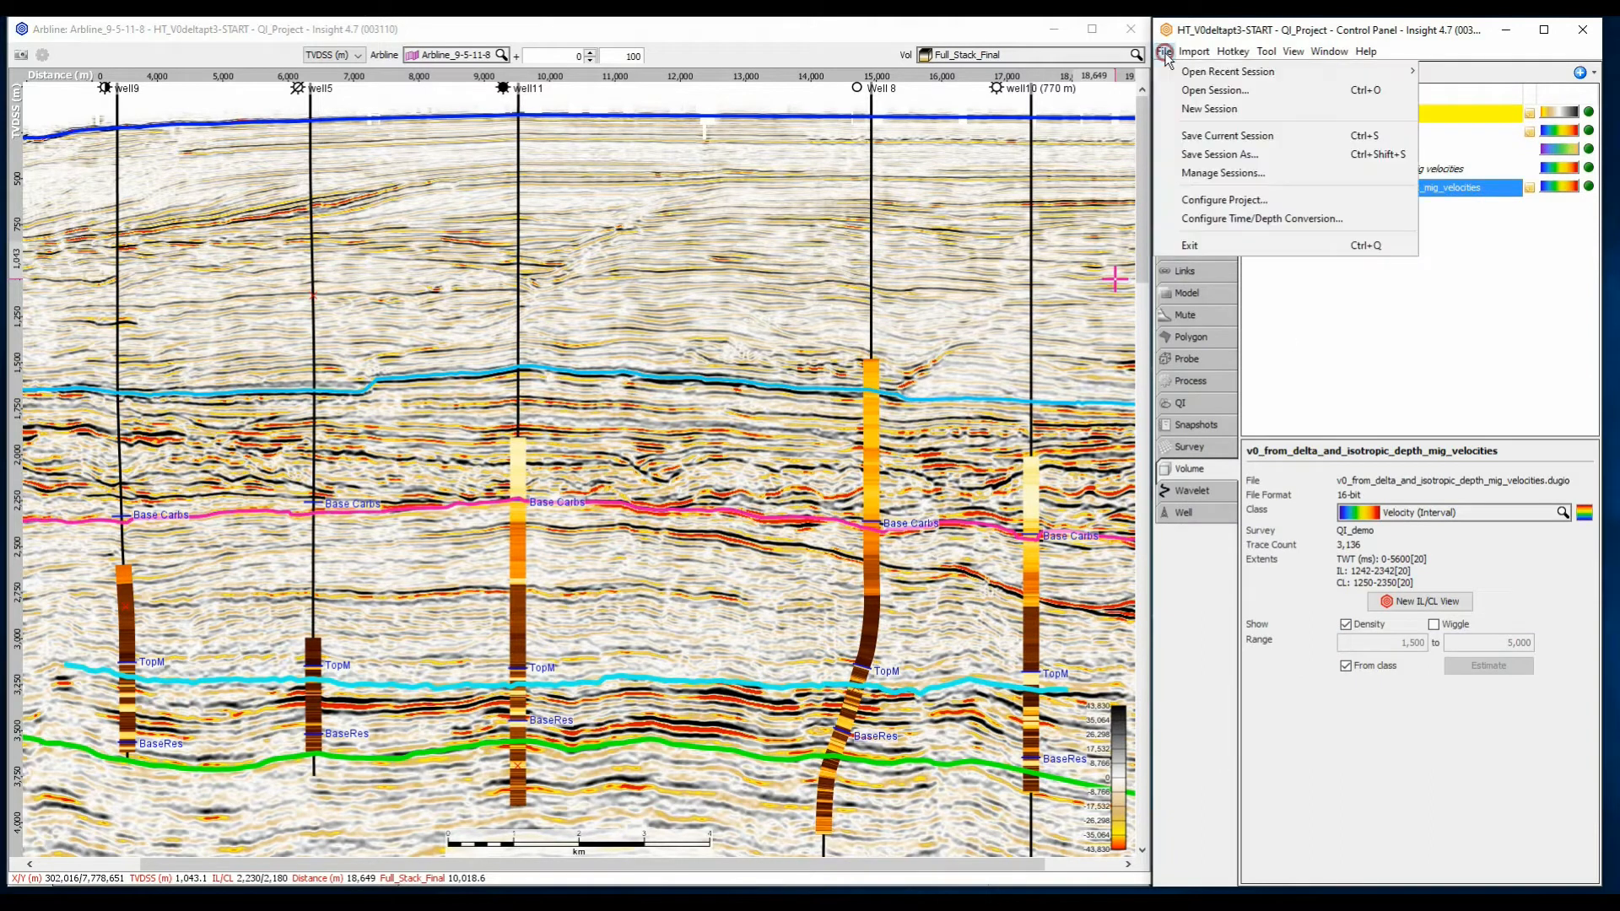
{"action": "left_click", "coordinate": [1208, 219]}
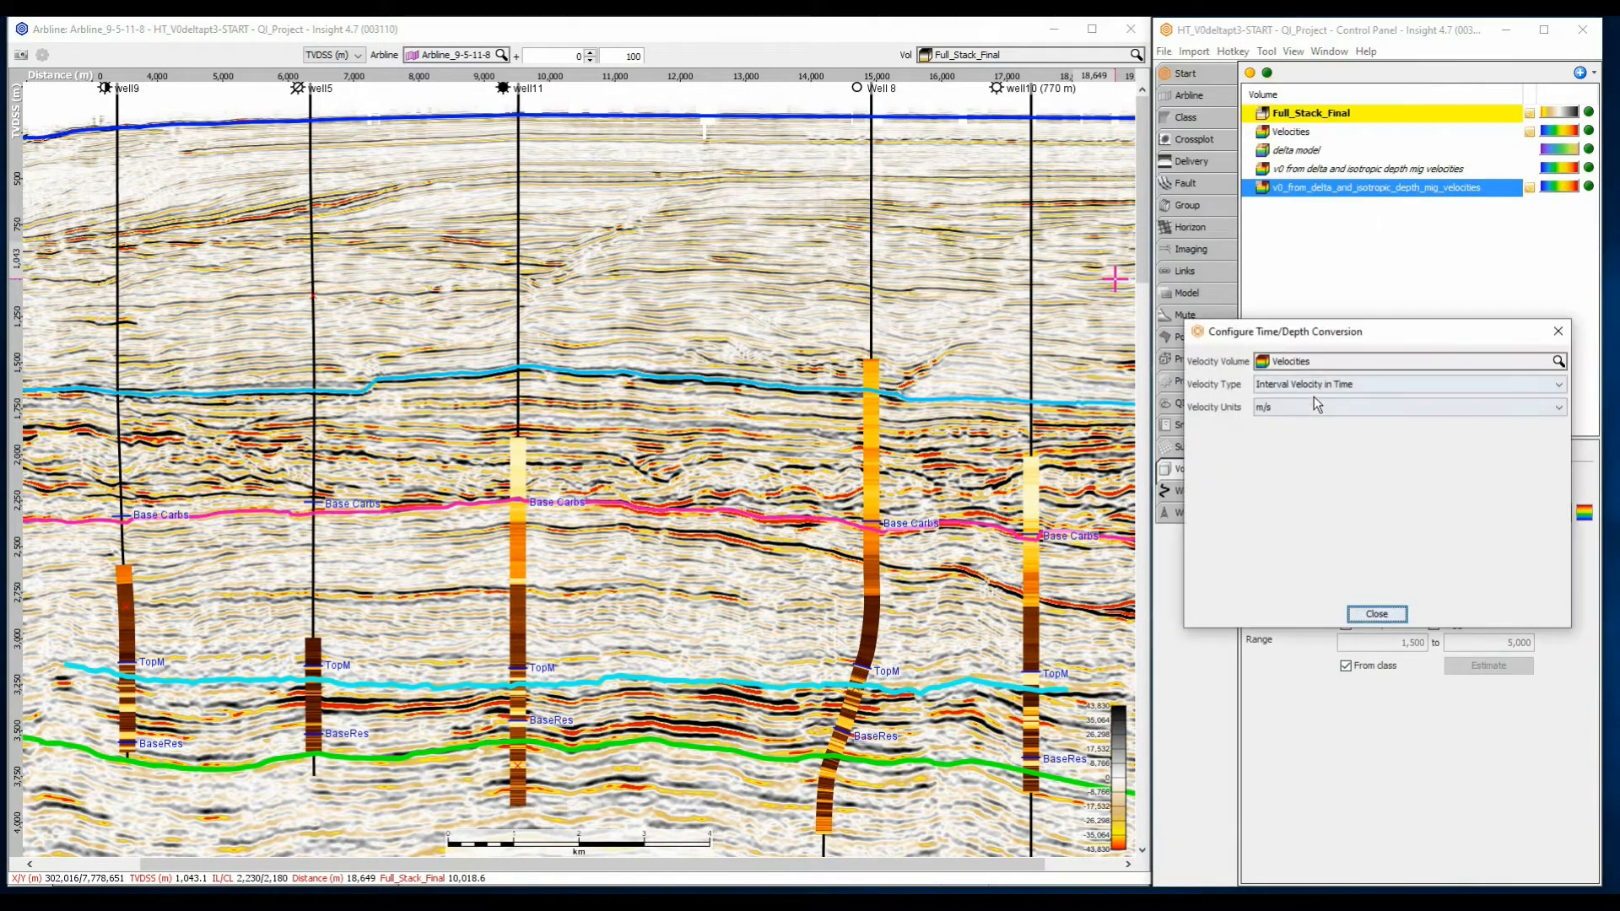
{"action": "left_click", "coordinate": [1321, 364]}
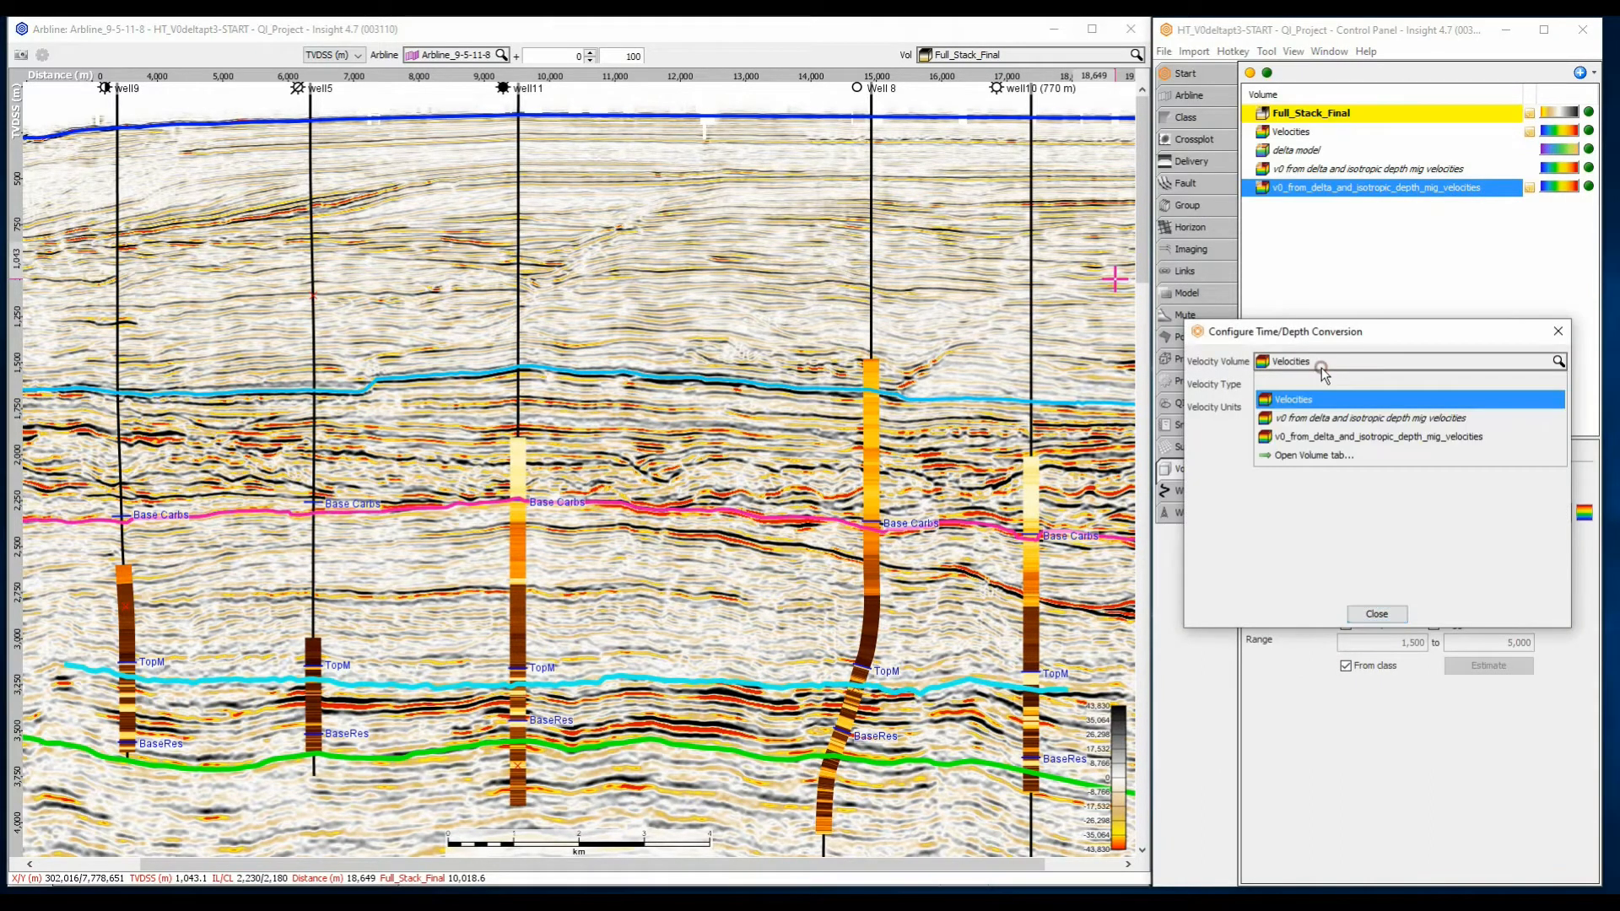
{"action": "left_click", "coordinate": [1329, 437]}
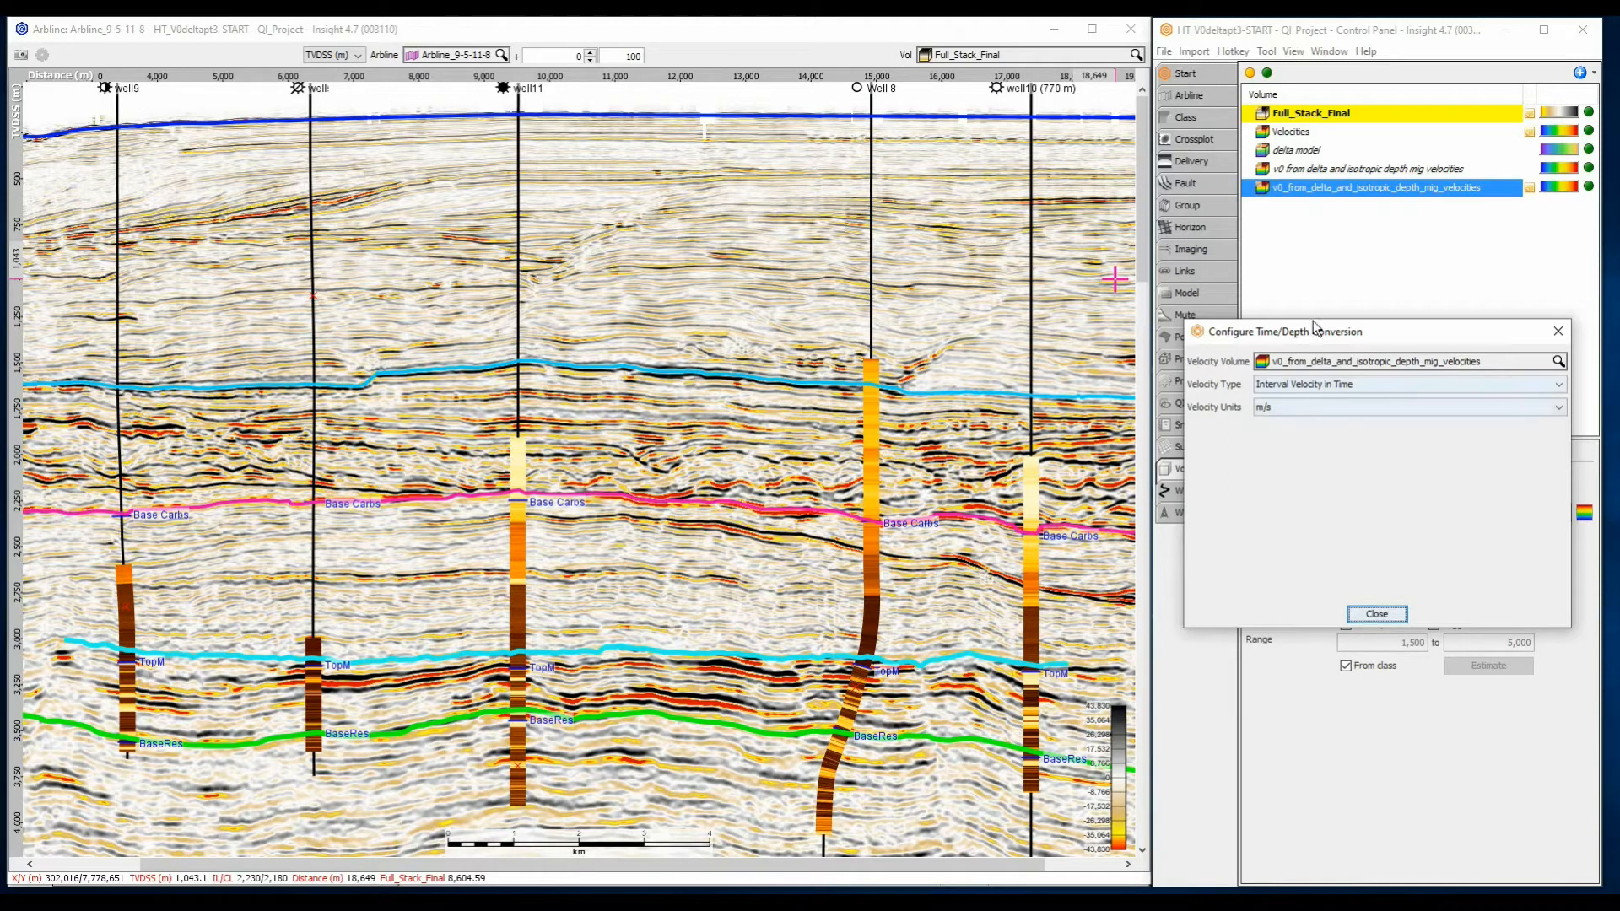
Bring up the map view and display the VELMODEL_BaseRes(sand_E5) TWT (extrap) horizon on it
{"action": "left_click", "coordinate": [1326, 52]}
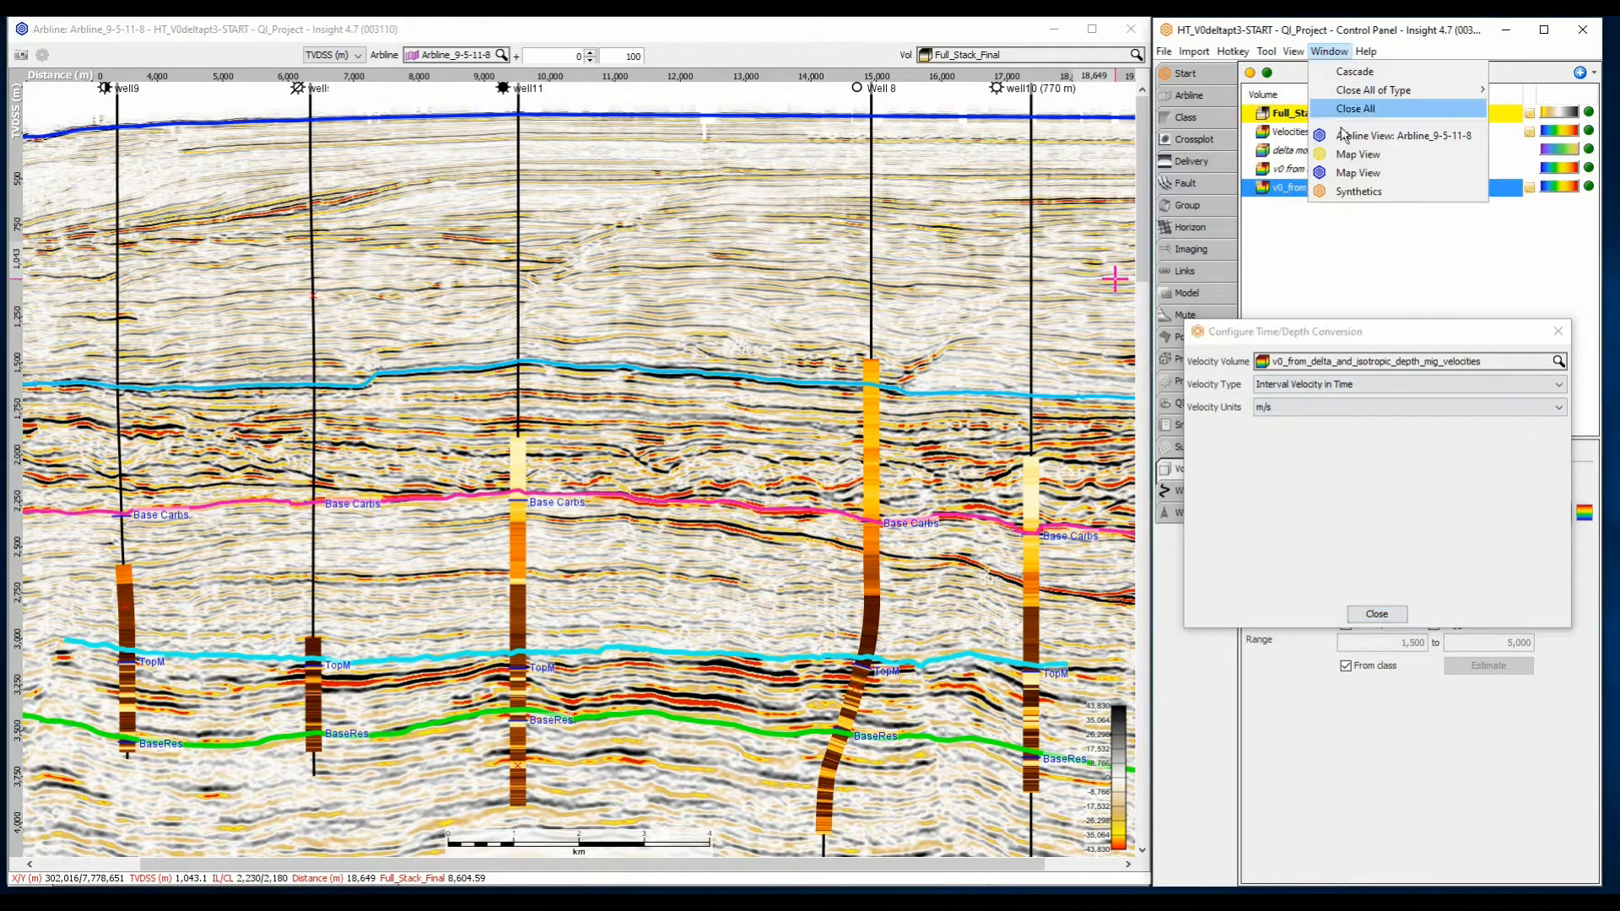
{"action": "left_click", "coordinate": [1345, 155]}
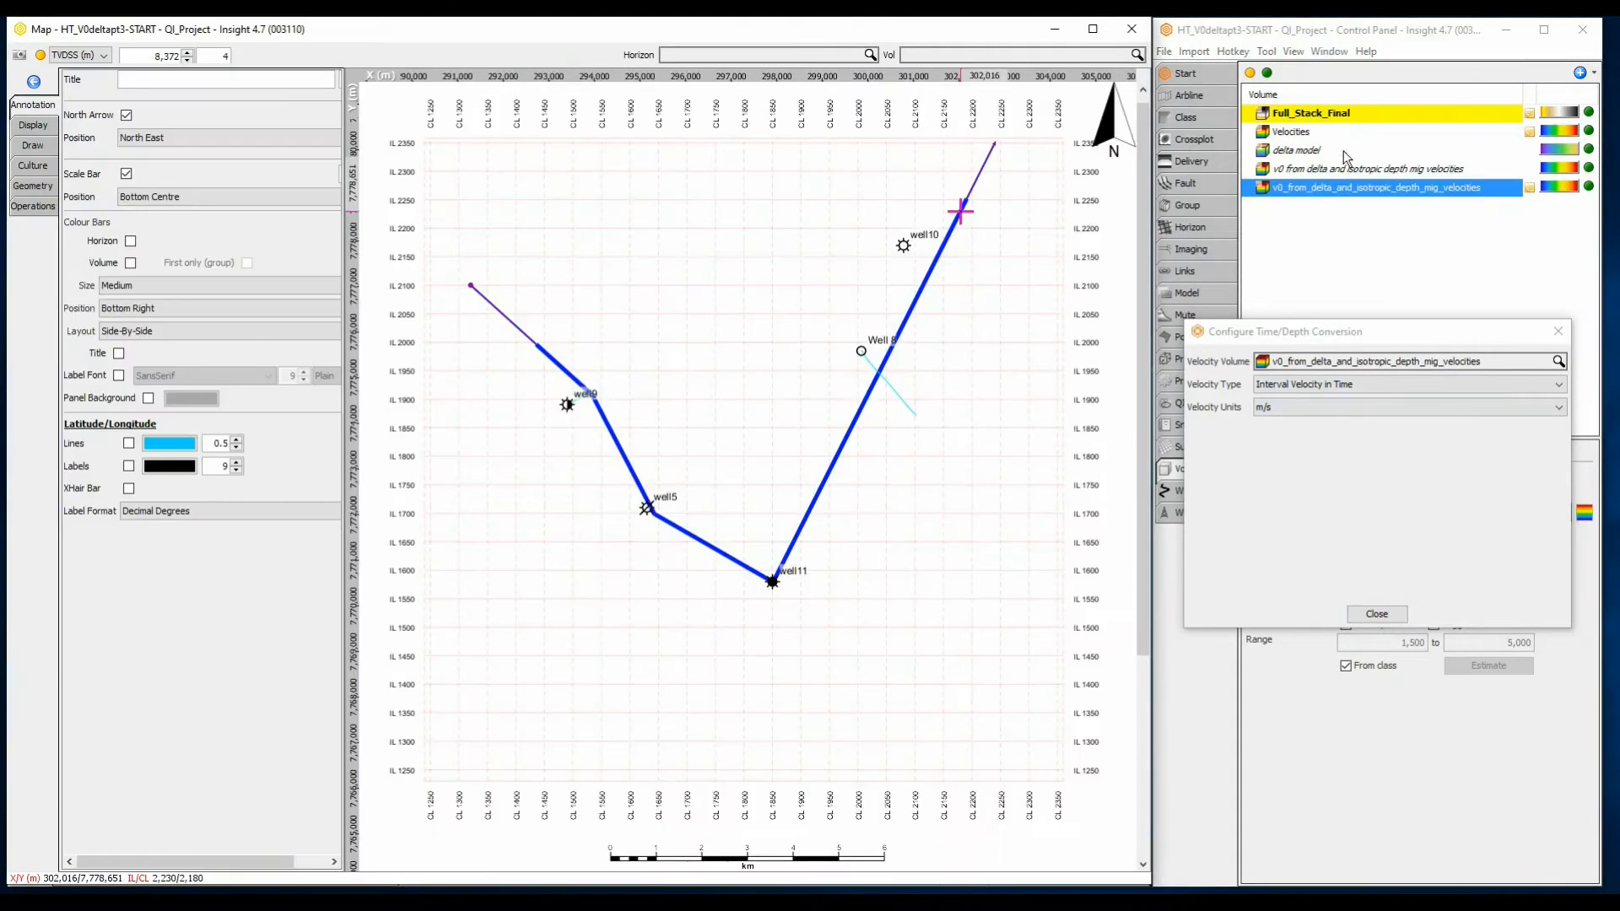
{"action": "left_click", "coordinate": [797, 56]}
{"action": "left_click", "coordinate": [764, 166]}
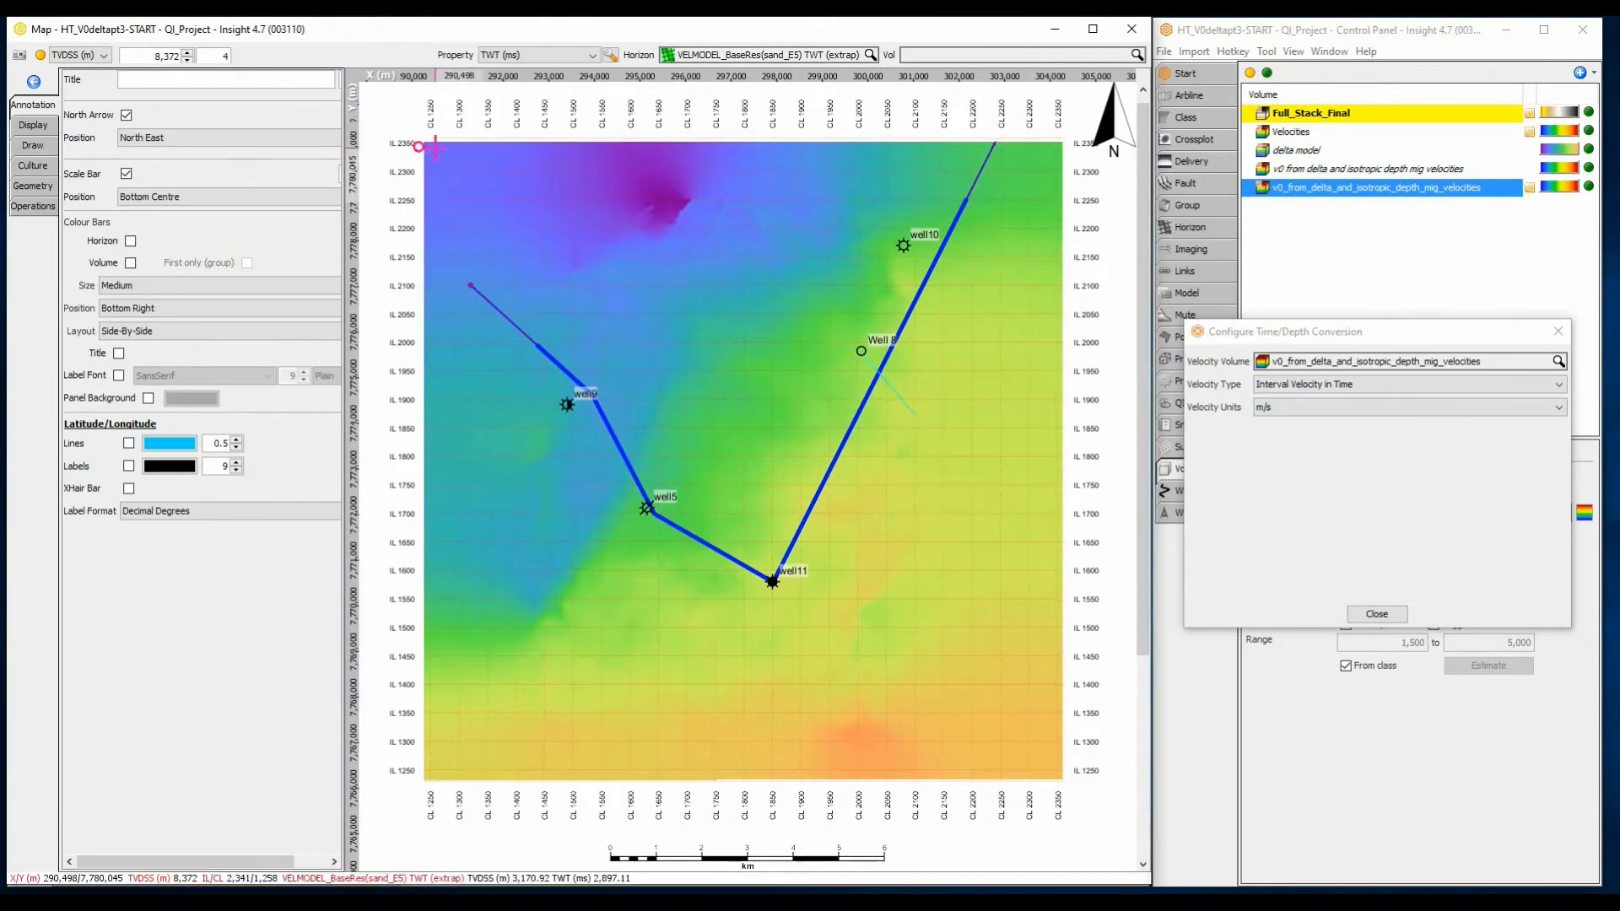
Set up a Horizon Maths operation with h1 as the VELMODEL_BaseRes(sand_E5) TWT (extrap) horizon and TVDSS (m) as its property
{"action": "left_click", "coordinate": [33, 206]}
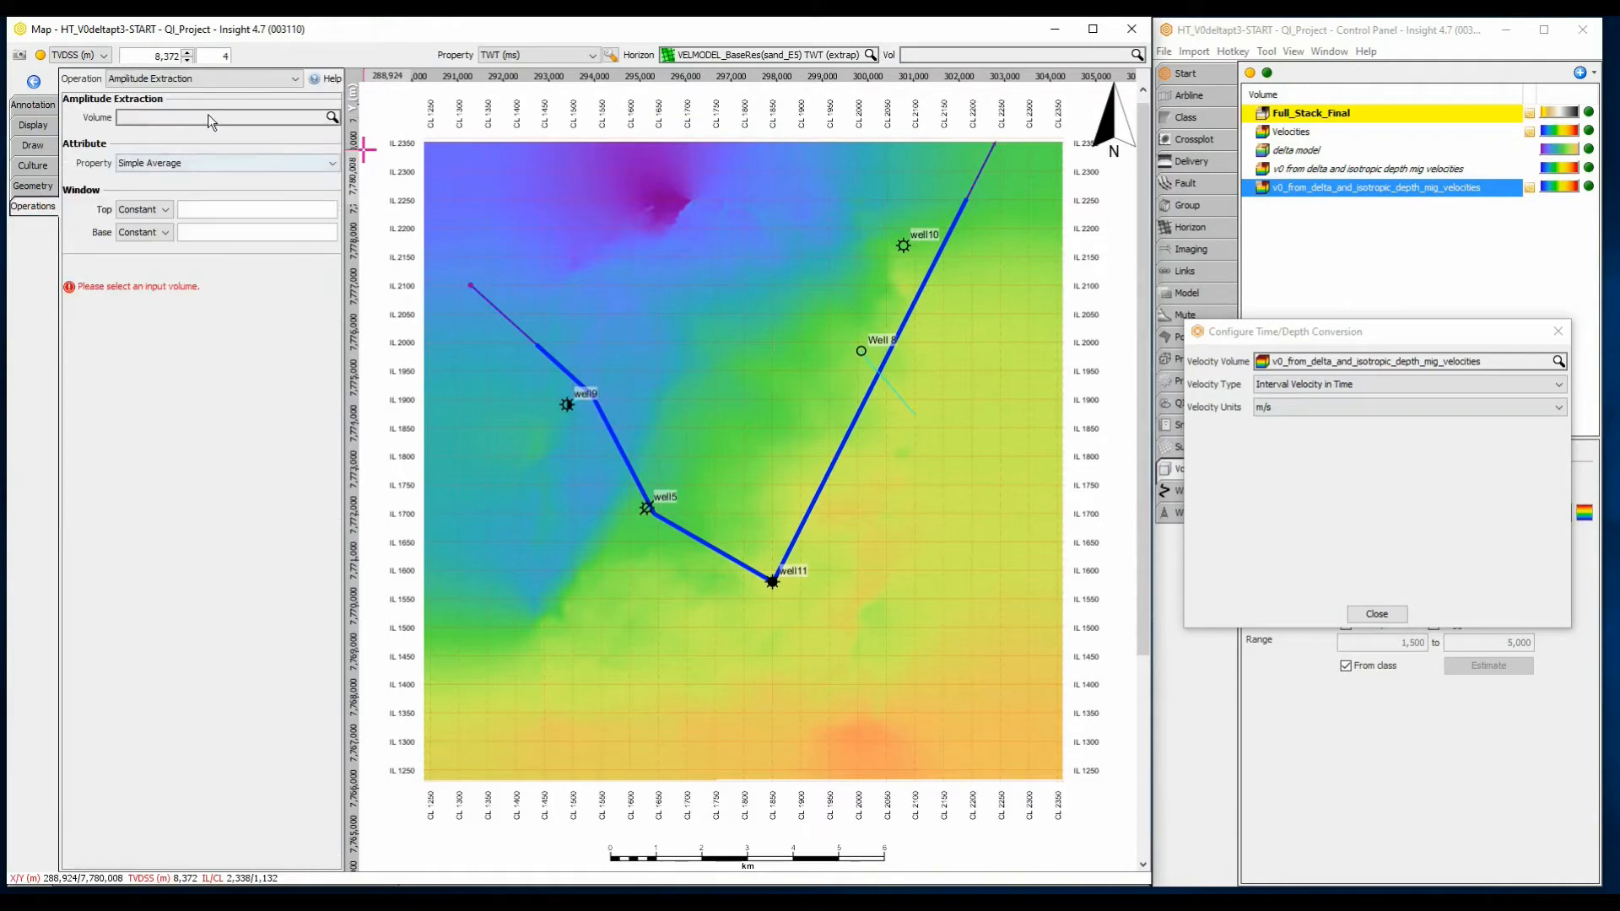
{"action": "left_click", "coordinate": [221, 83]}
{"action": "left_click", "coordinate": [190, 171]}
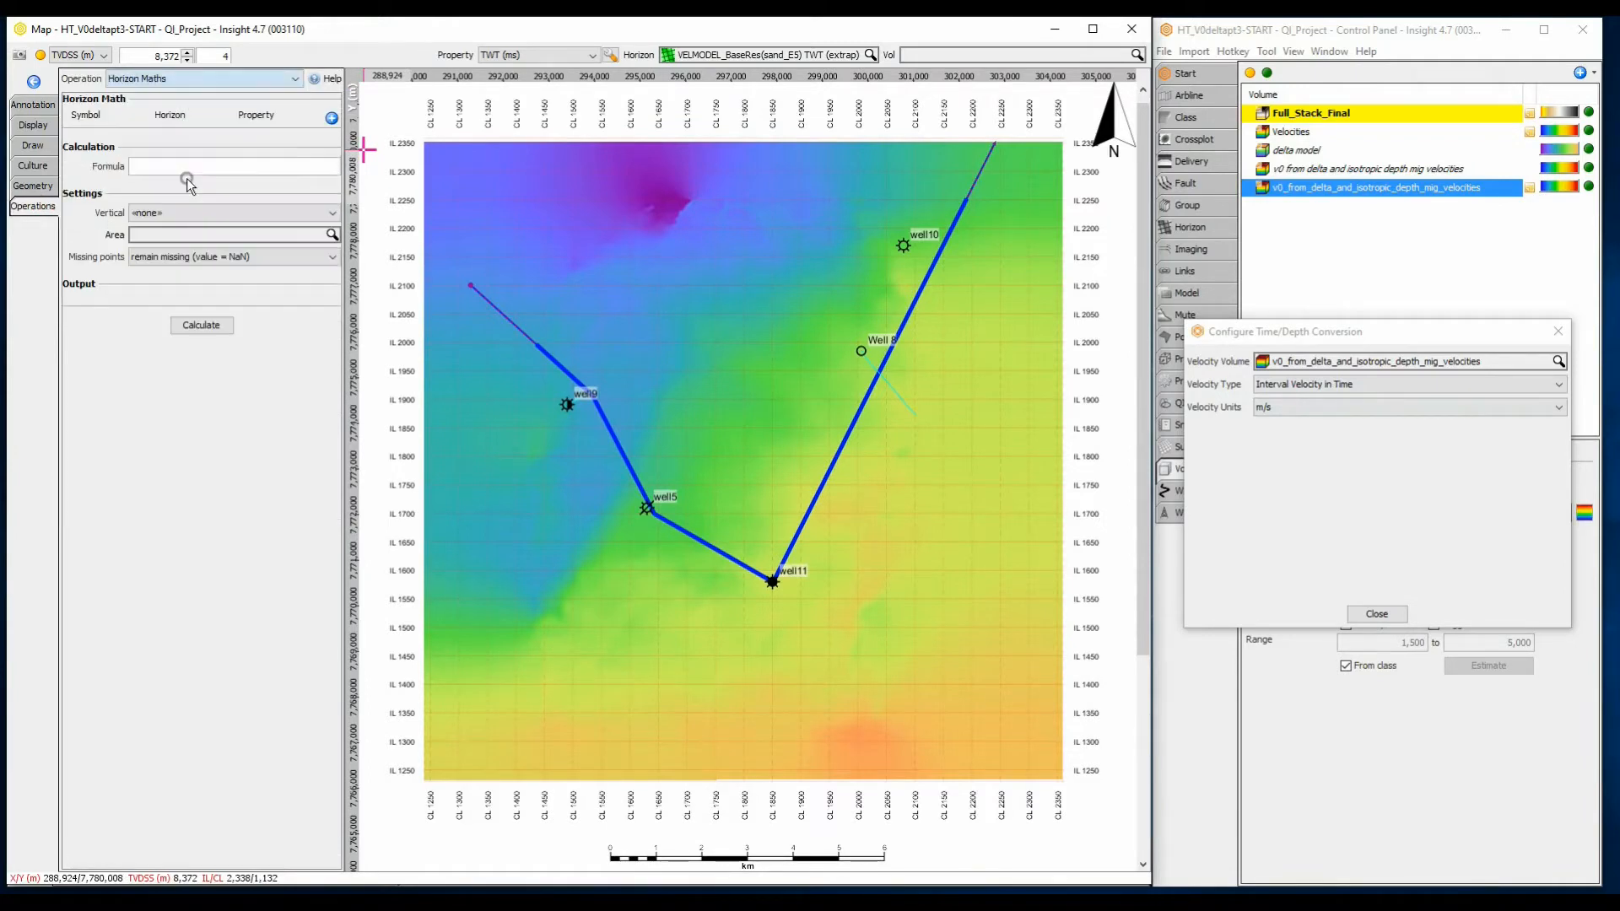
{"action": "left_click", "coordinate": [332, 119]}
{"action": "left_click", "coordinate": [185, 137]}
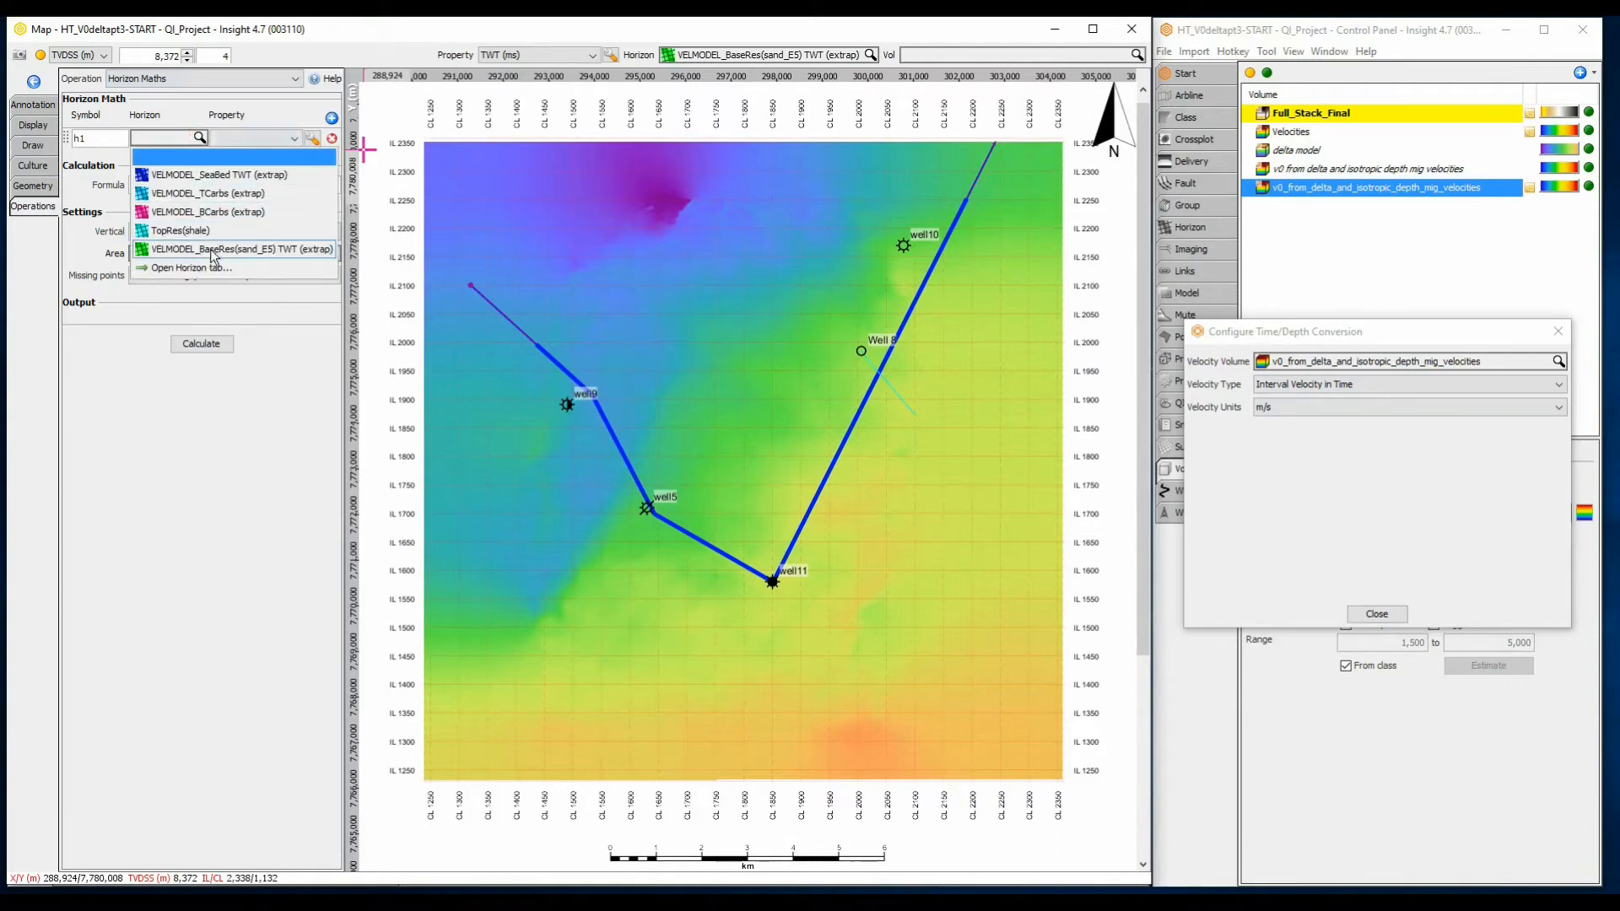
{"action": "left_click", "coordinate": [211, 252]}
{"action": "left_click", "coordinate": [244, 138]}
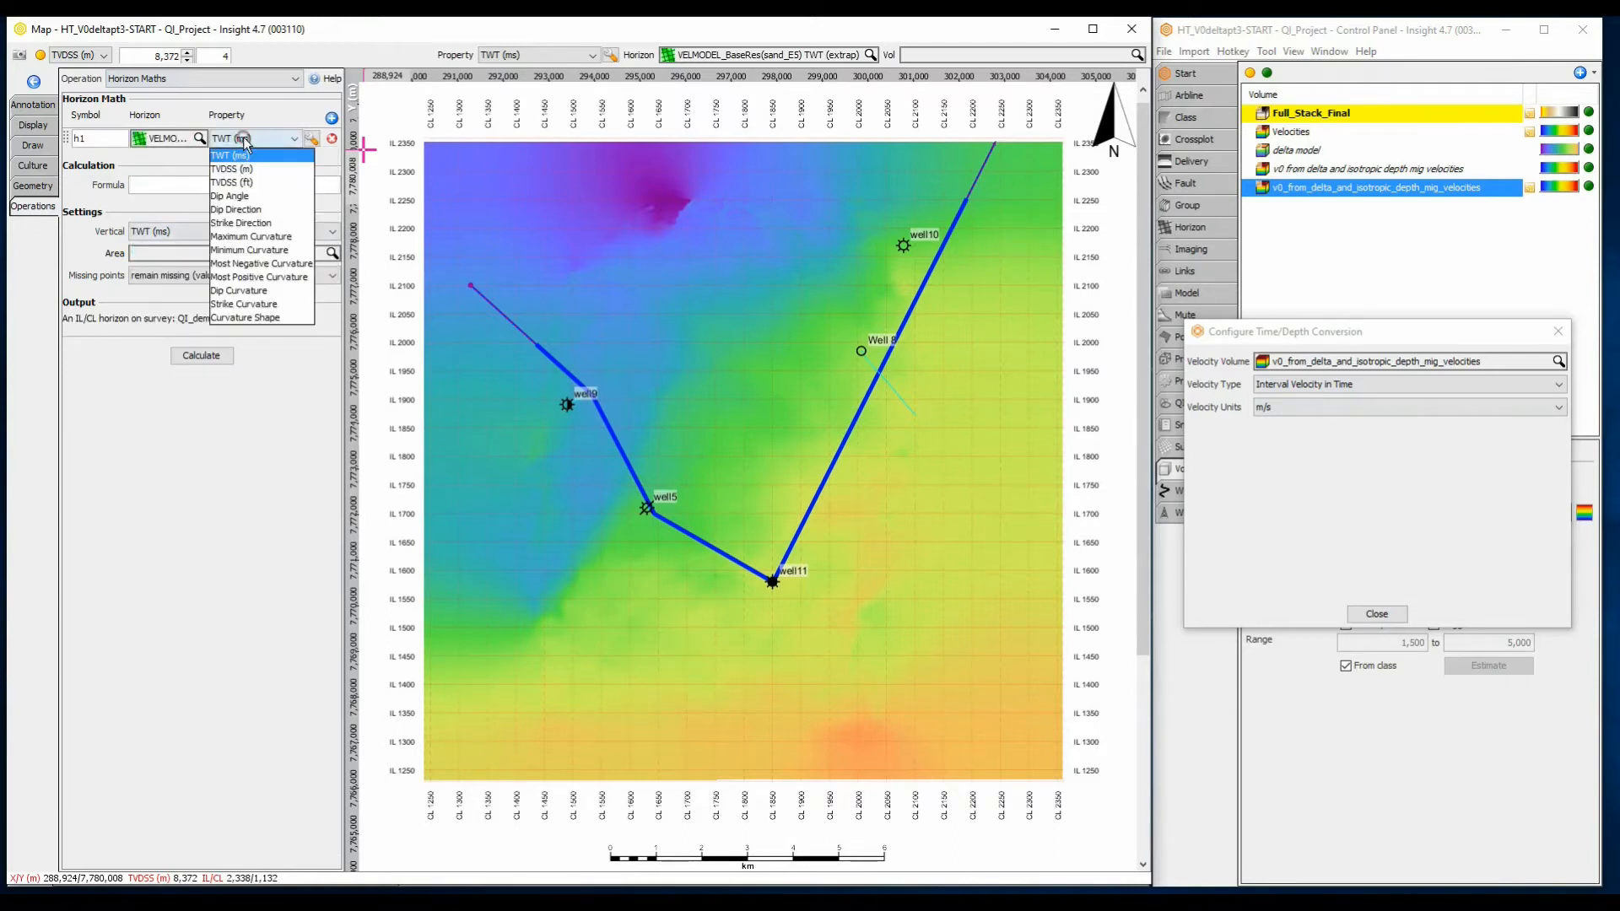
{"action": "left_click", "coordinate": [239, 168]}
Calculate the formula h1, create the resulting depth horizon, and close the time/depth conversion settings
{"action": "left_click", "coordinate": [222, 185]}
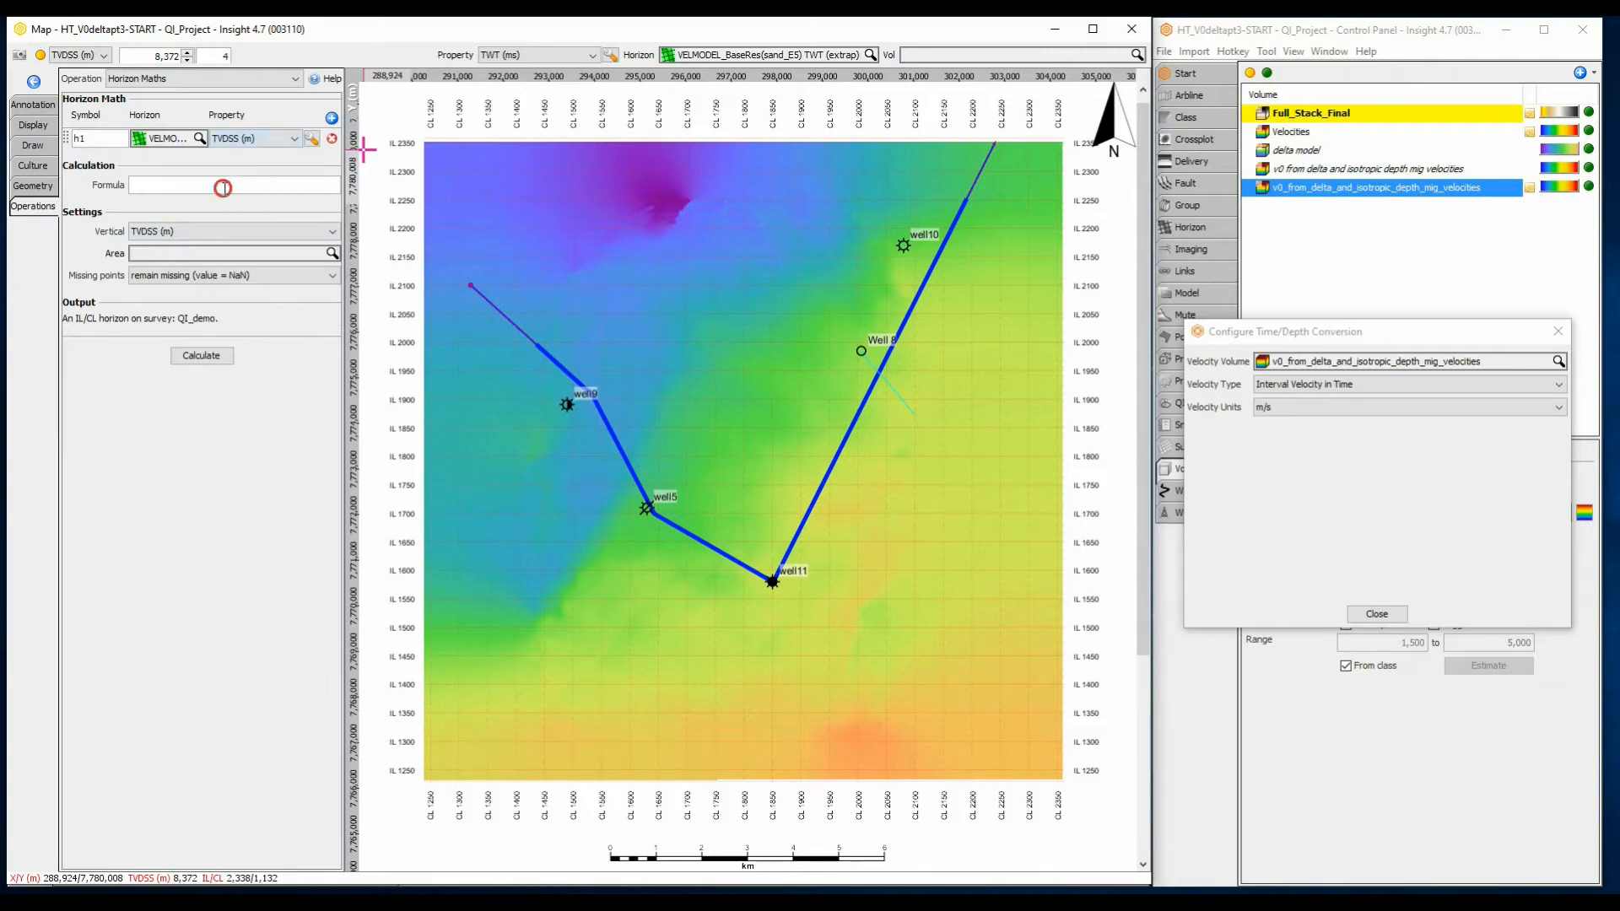
{"action": "type", "text": "h1"}
{"action": "left_click", "coordinate": [202, 355]}
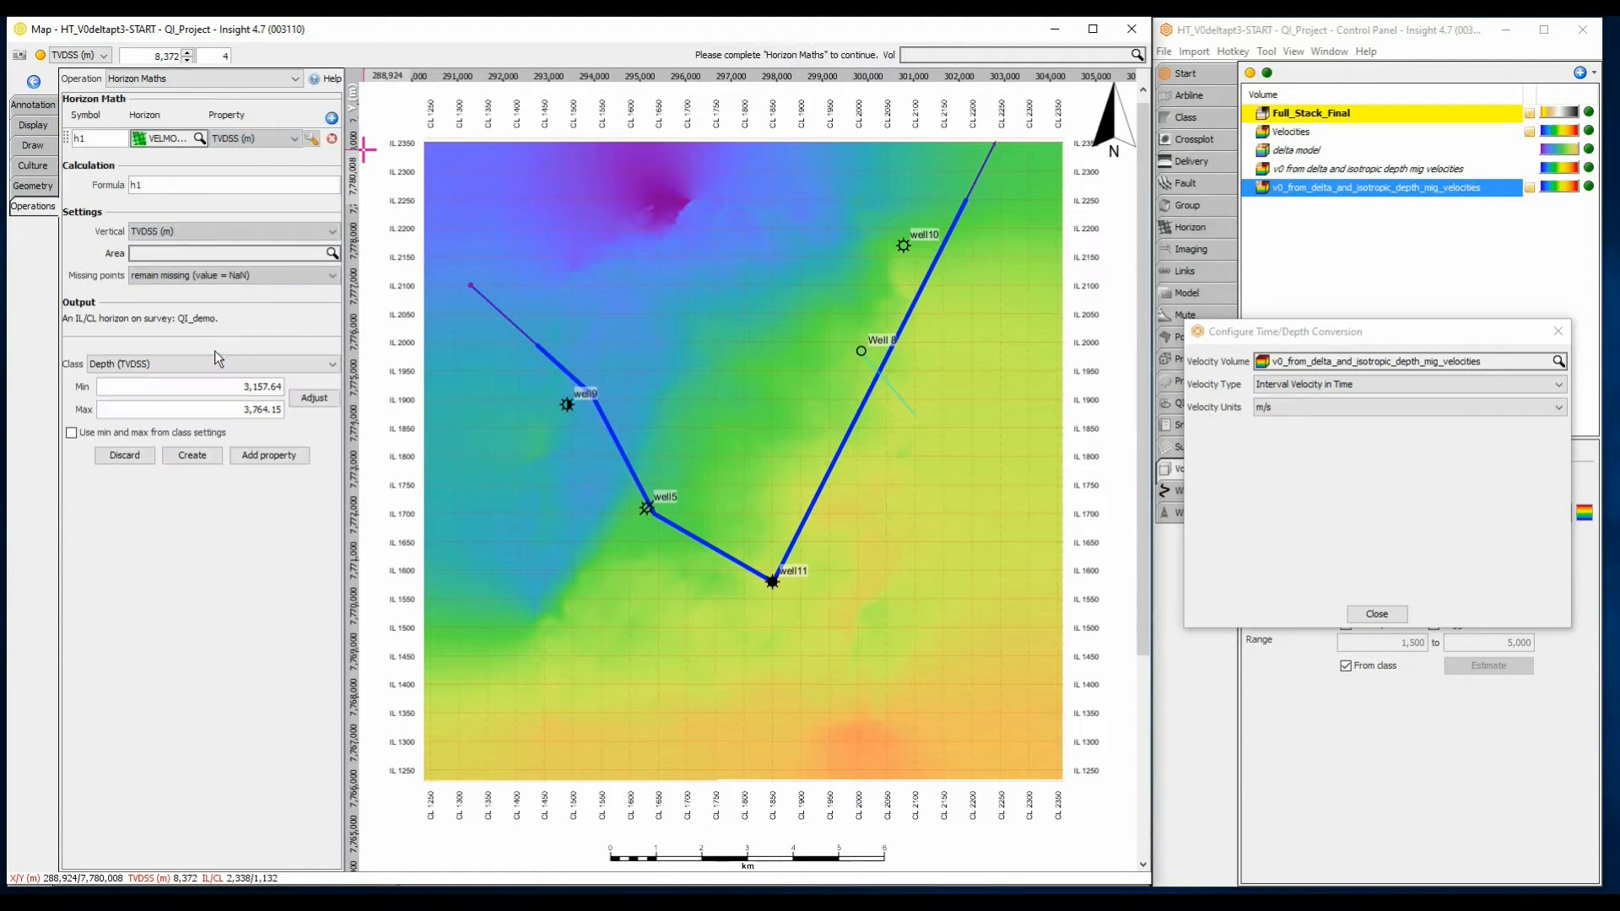
{"action": "left_click", "coordinate": [209, 454]}
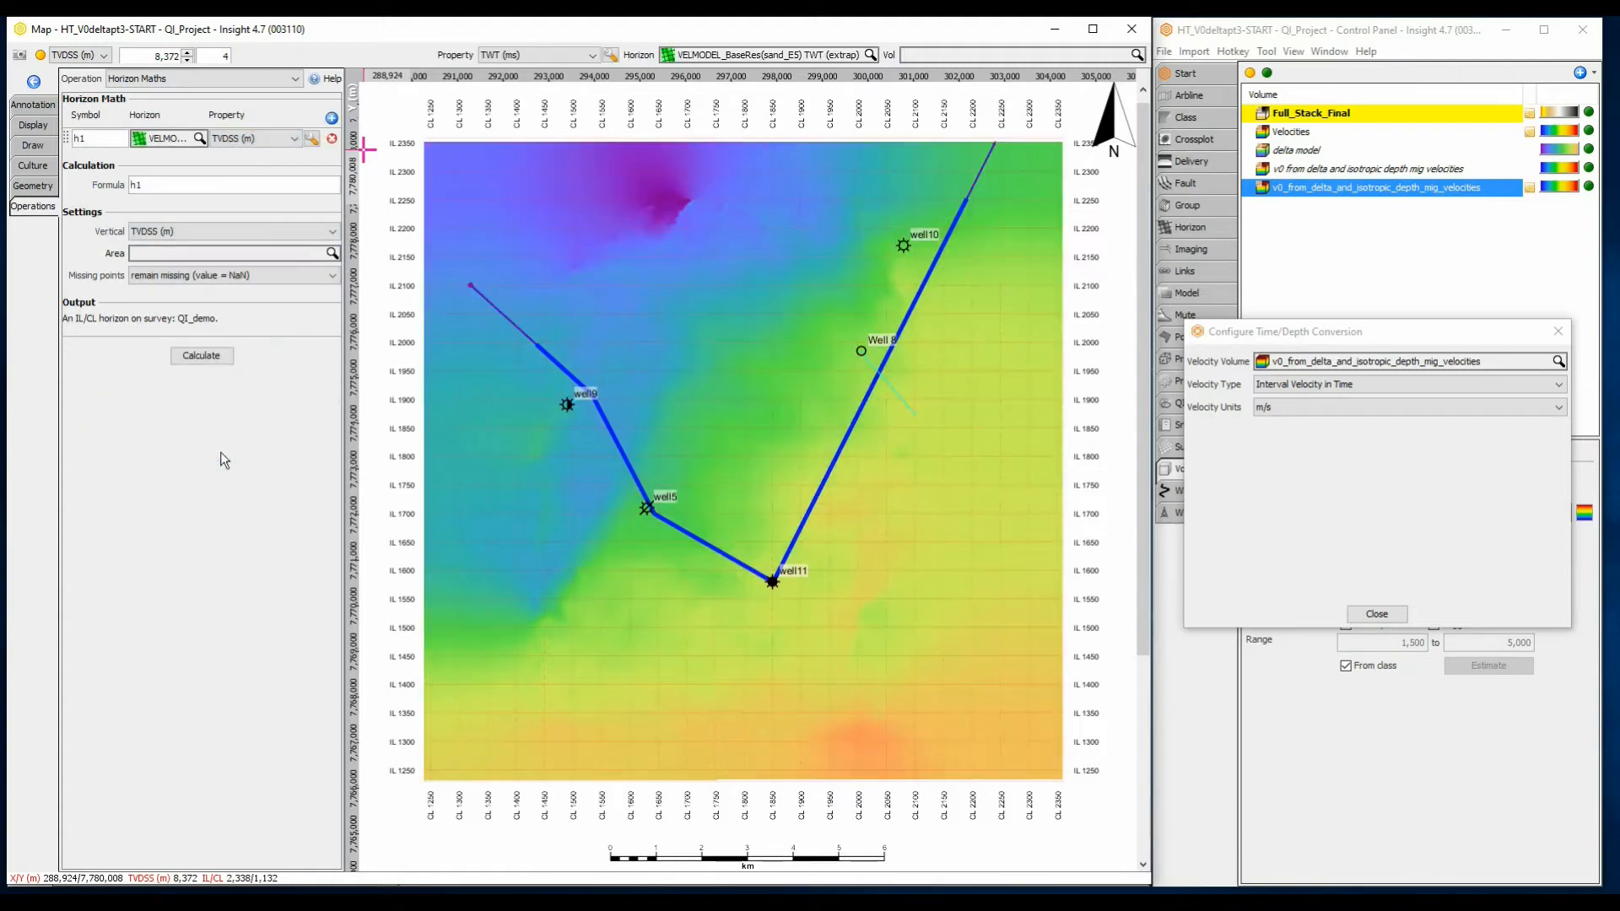
{"action": "left_click", "coordinate": [1376, 614]}
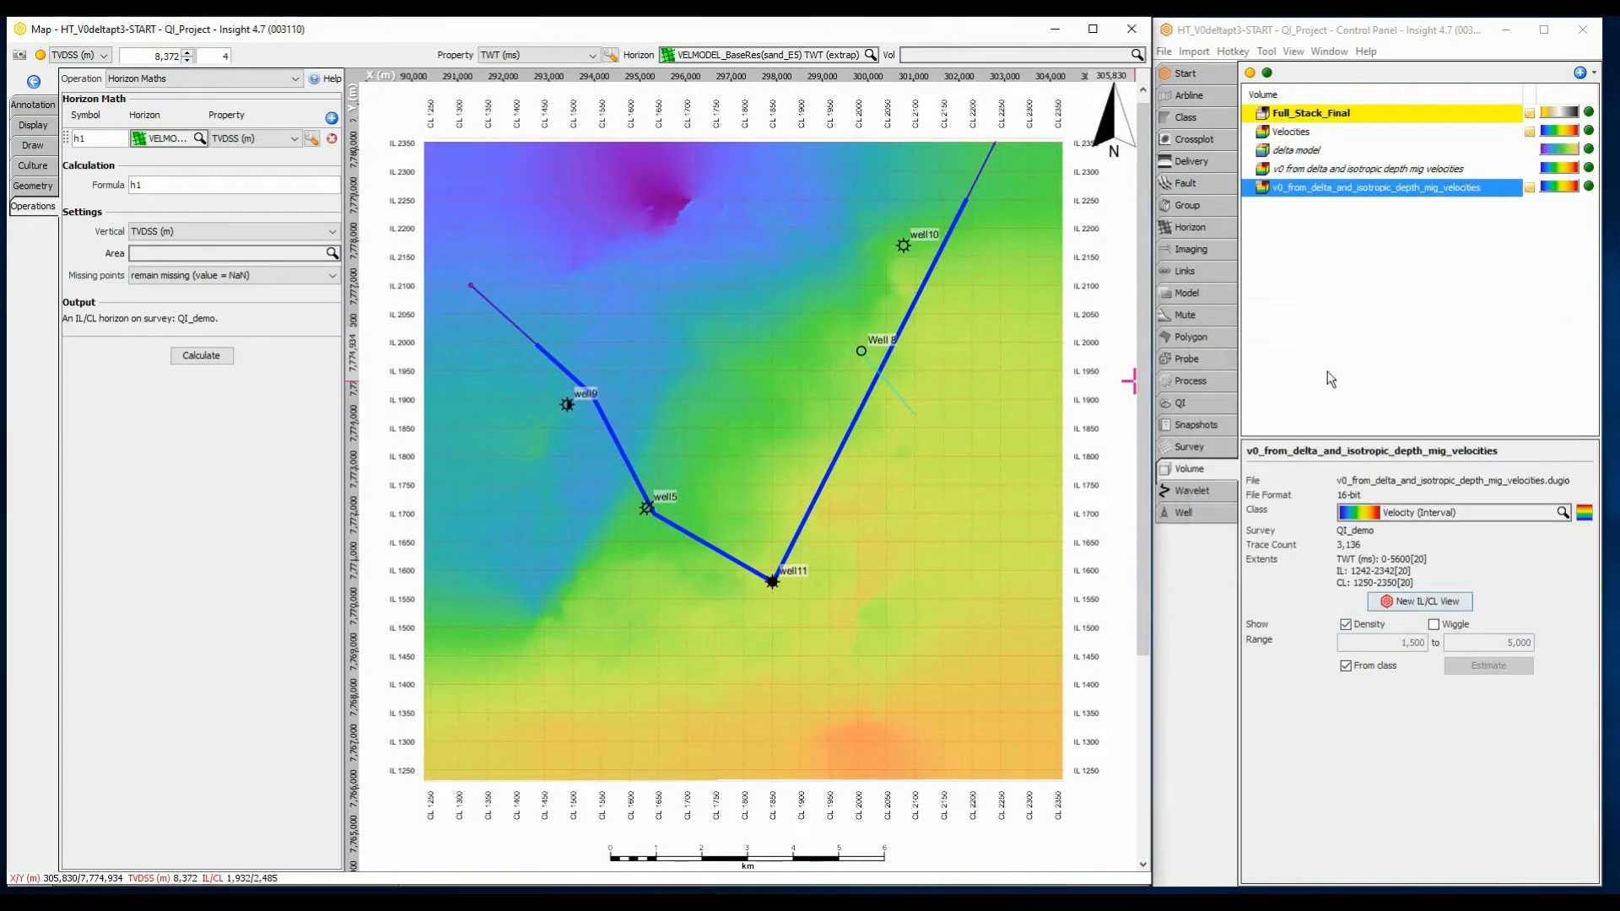
Rename the newly created horizon as BaseRes-V0-TVDSS
{"action": "left_click", "coordinate": [1215, 229]}
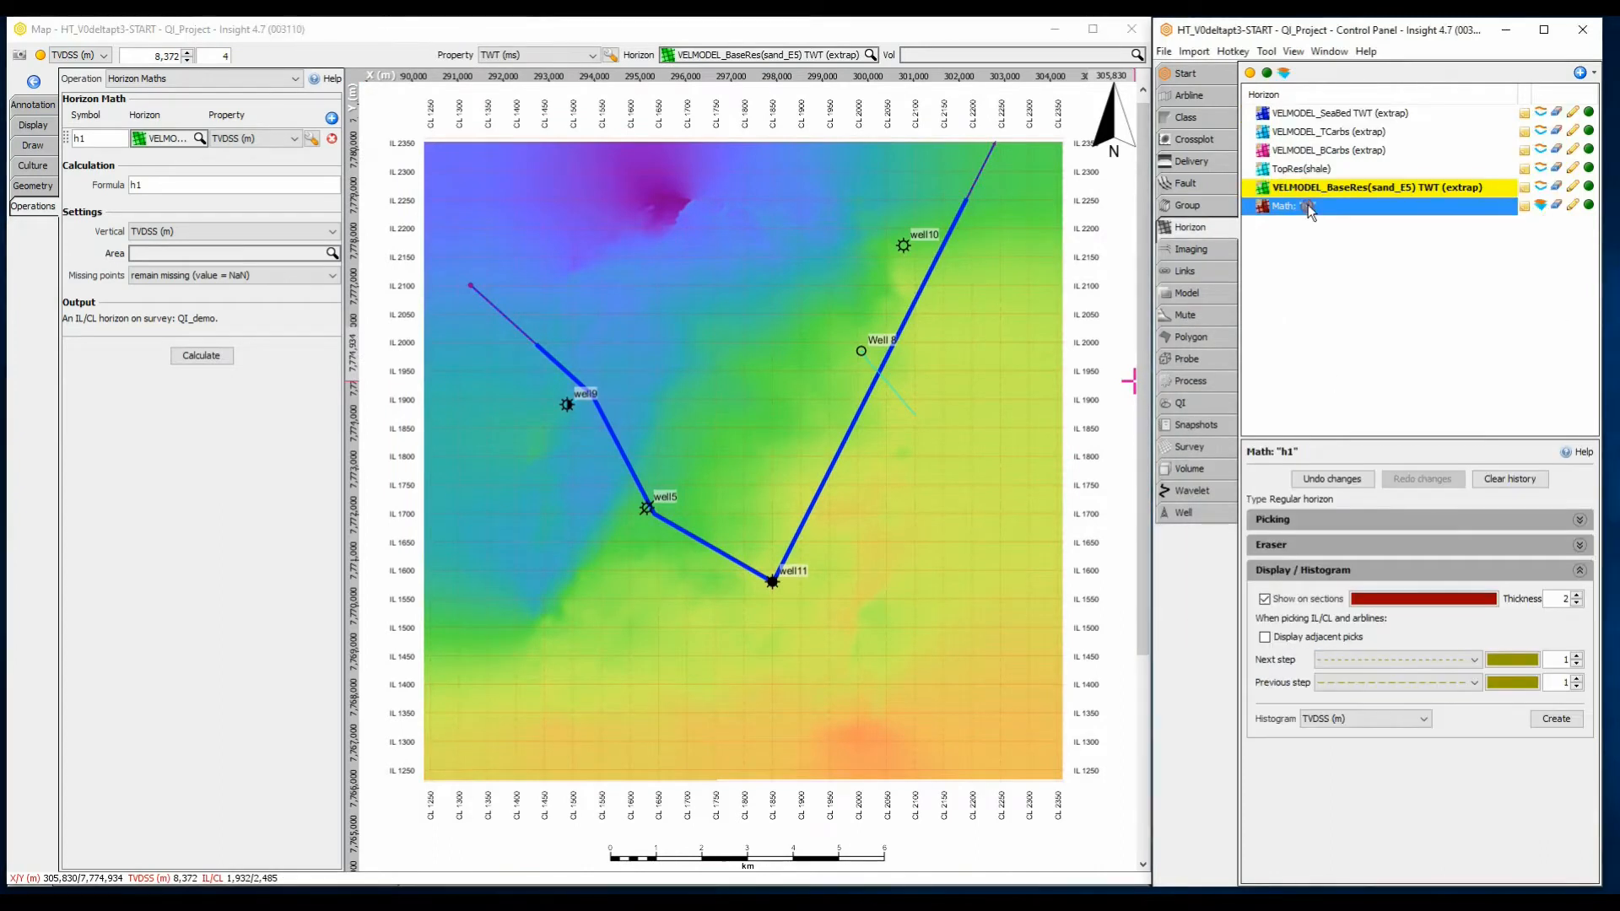
{"action": "double_click", "coordinate": [1307, 205]}
{"action": "type", "text": "BaseRes-V"}
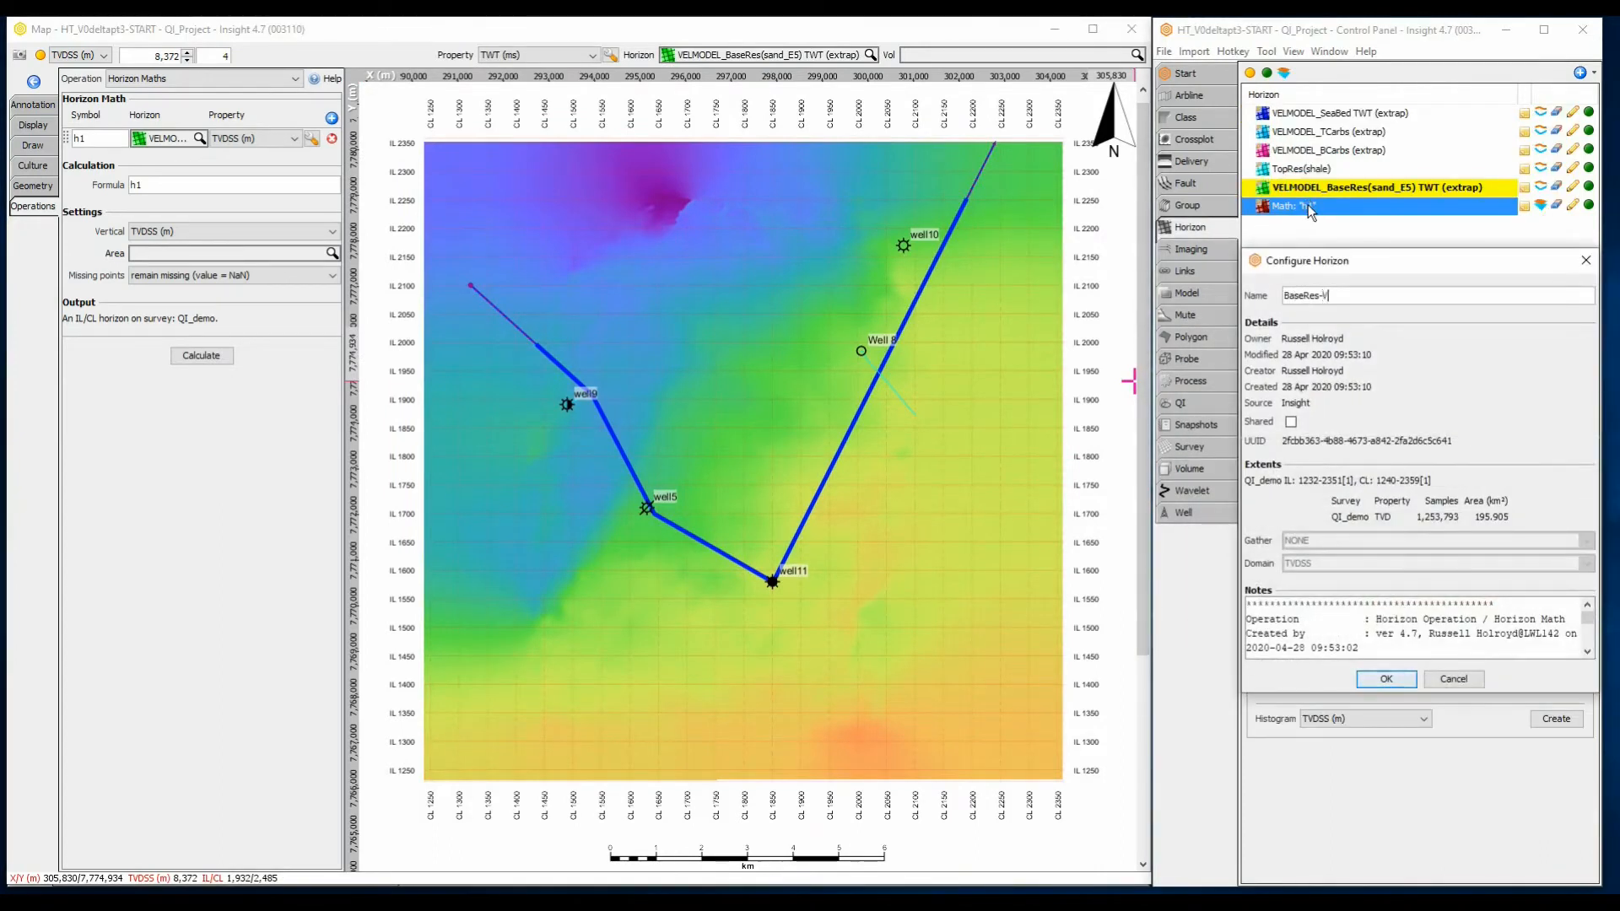
{"action": "type", "text": "0-TVDSS"}
{"action": "left_click", "coordinate": [1386, 679]}
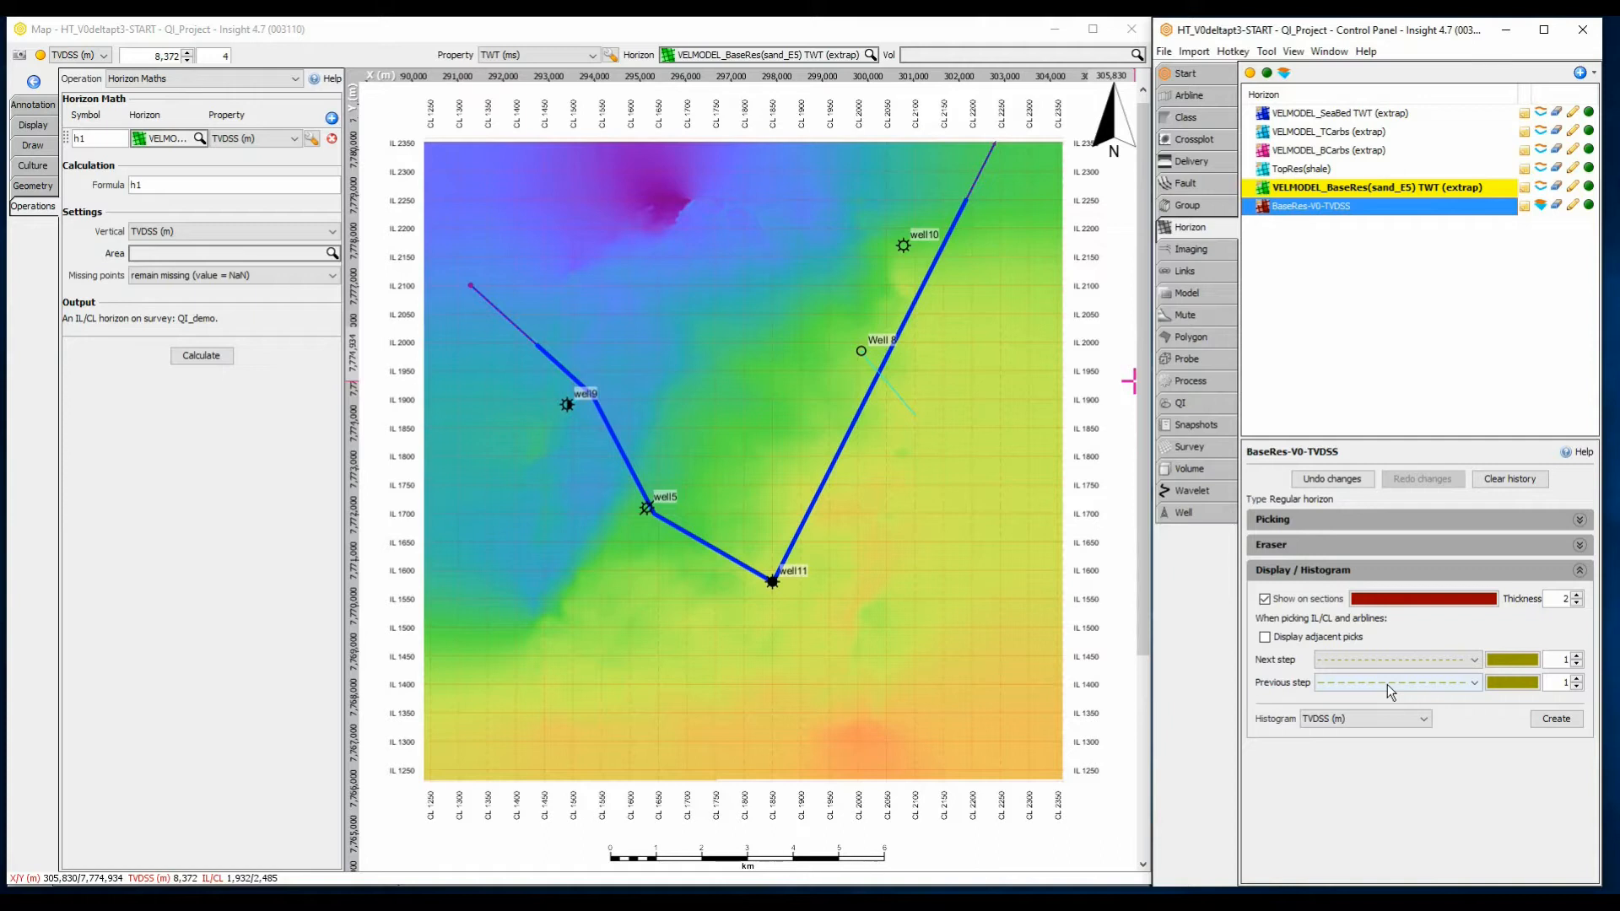
Set the time/depth conversion velocity volume back to Velocities
{"action": "left_click", "coordinate": [1162, 51]}
{"action": "left_click", "coordinate": [1219, 218]}
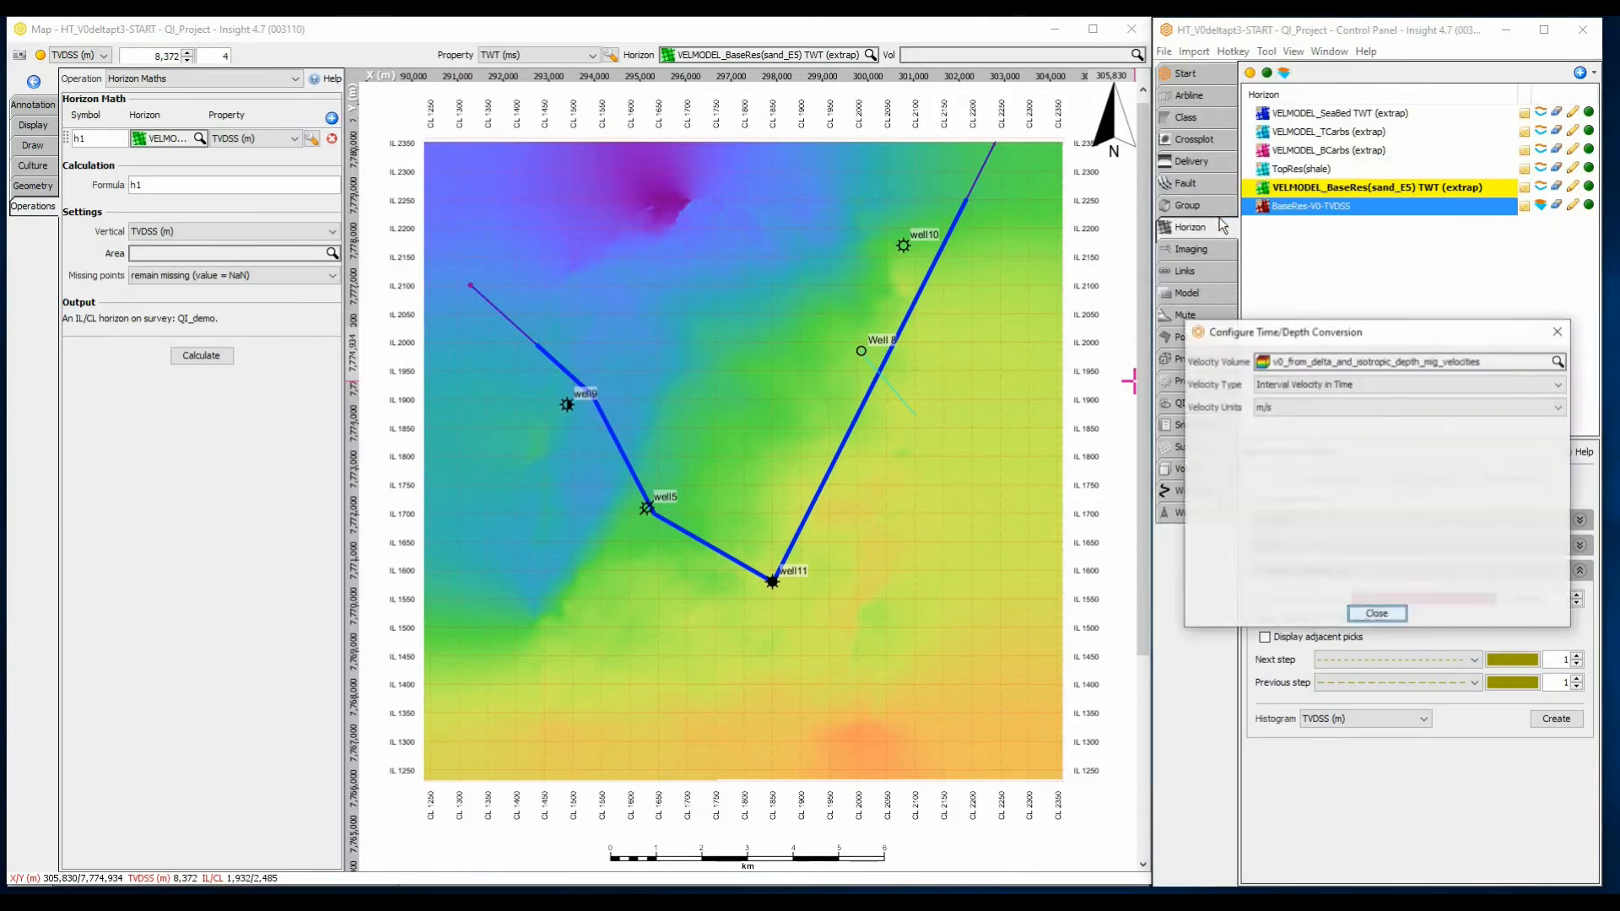
{"action": "left_click", "coordinate": [1290, 361]}
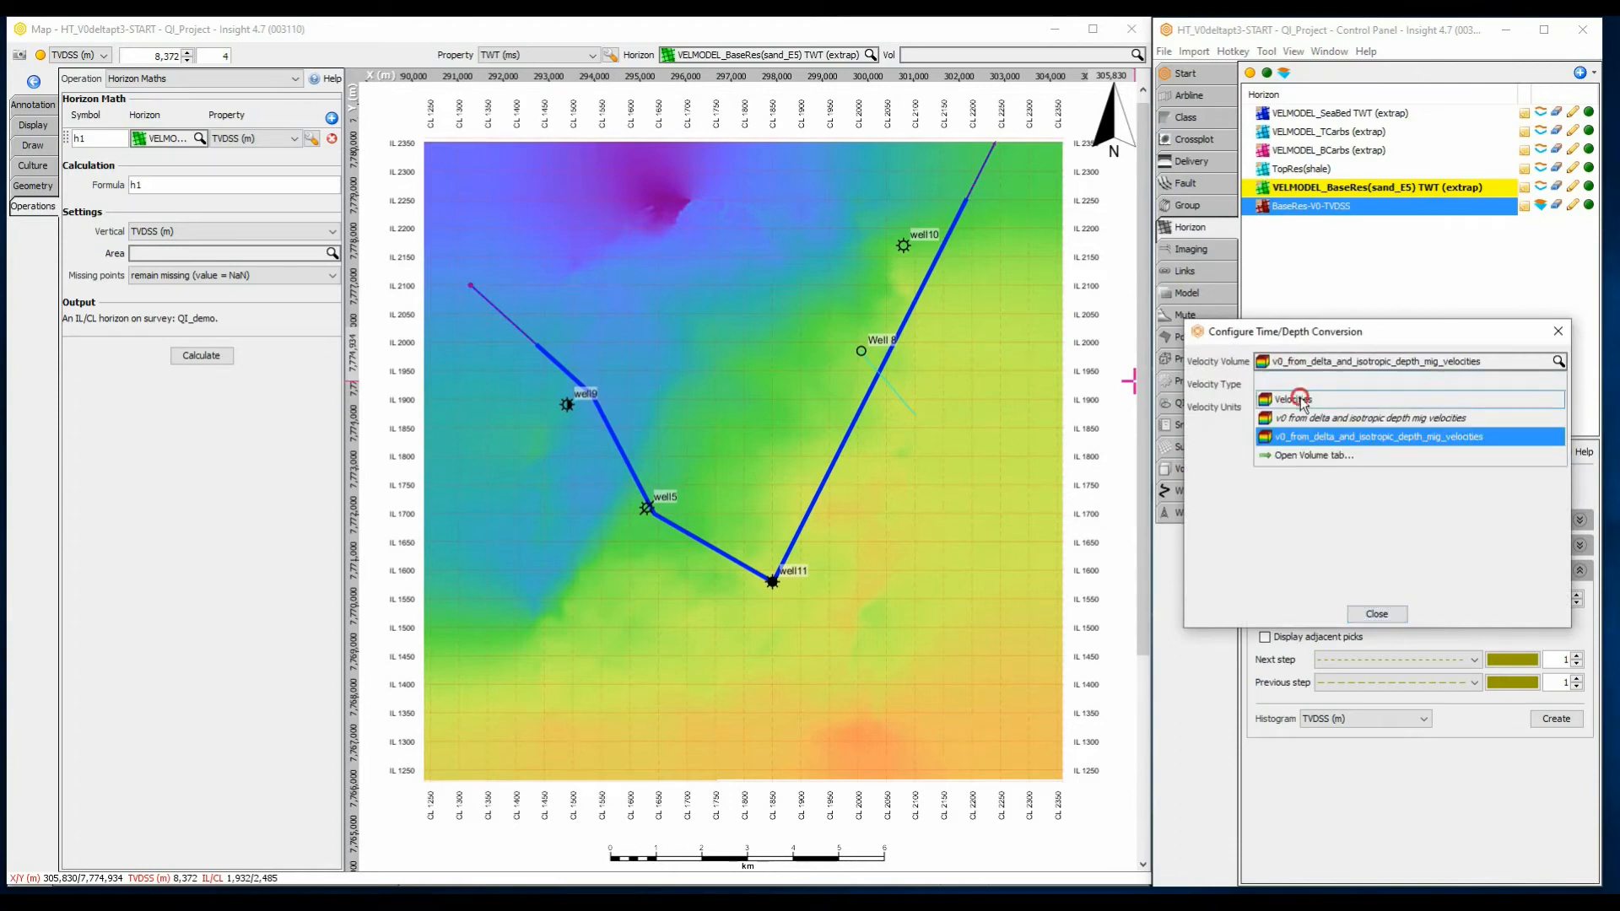
{"action": "left_click", "coordinate": [1299, 394]}
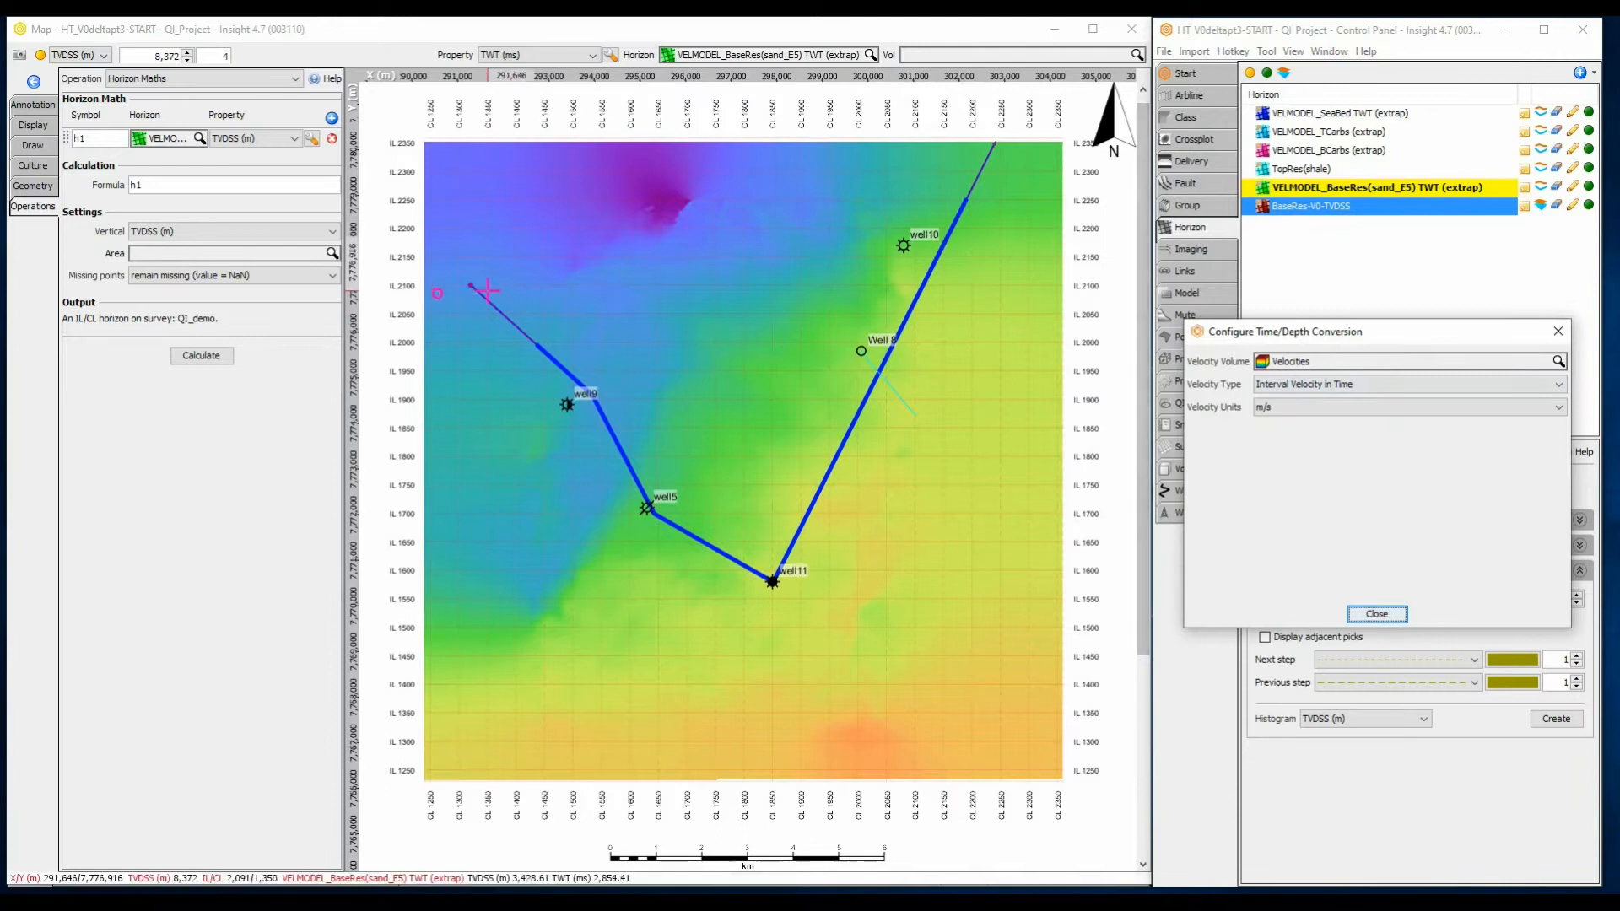
Recalculate the h1 formula with the Velocities conversion, create a second depth horizon, and close the conversion settings
{"action": "left_click", "coordinate": [218, 355]}
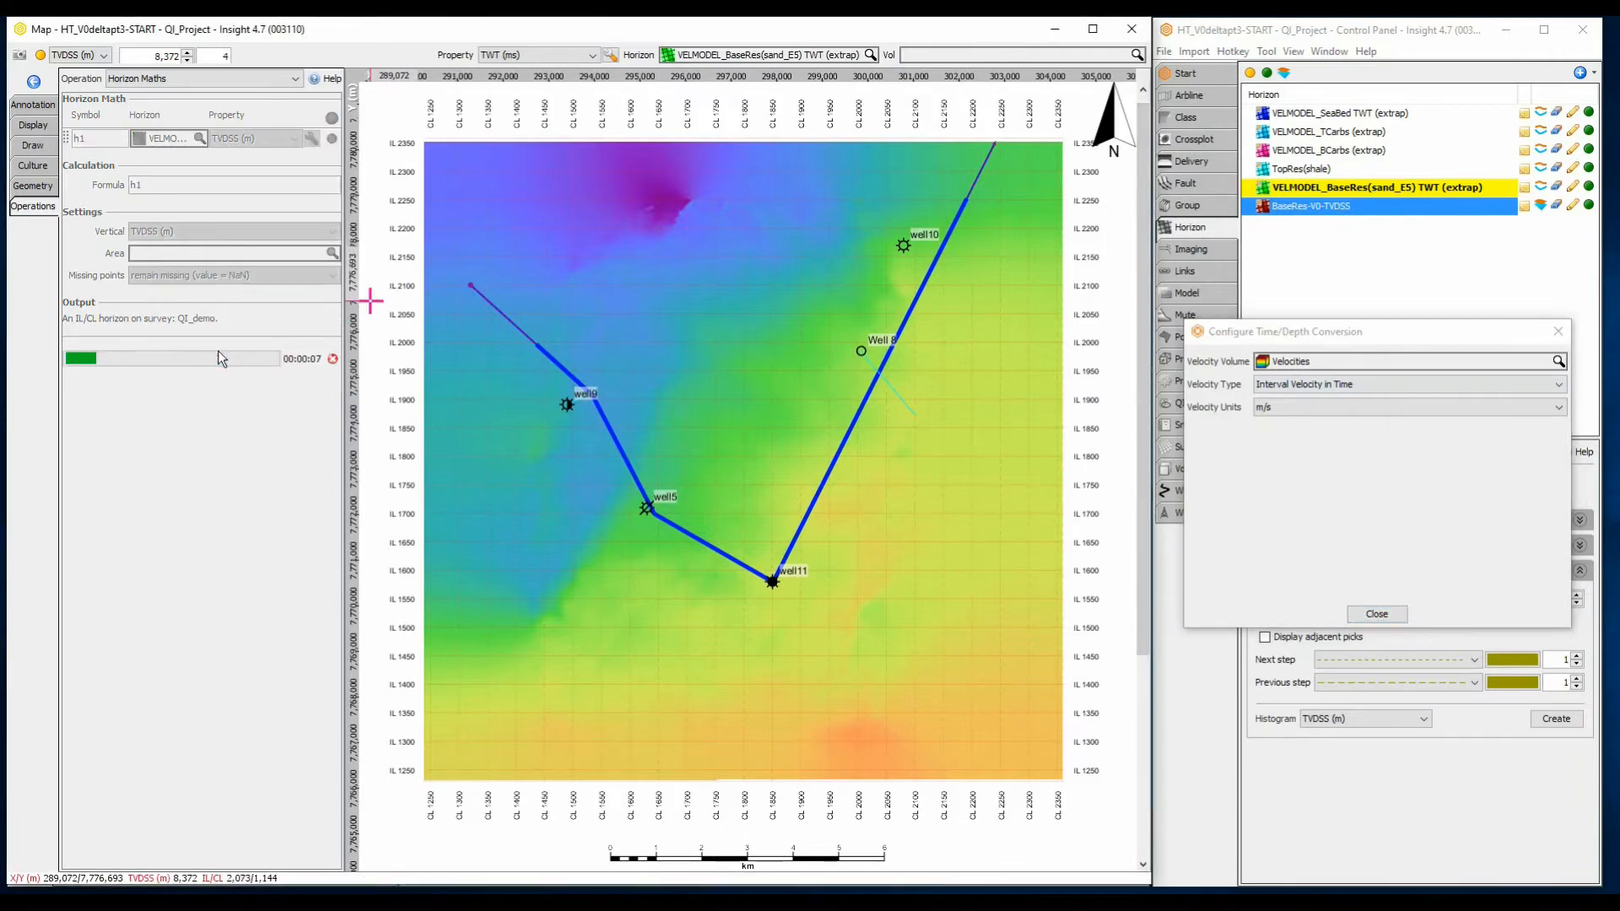
{"action": "left_click", "coordinate": [198, 455]}
{"action": "left_click", "coordinate": [1355, 614]}
Rename the newly calculated h1 horizon as BaseRes-Vmig-TVDSS
{"action": "double_click", "coordinate": [1324, 226]}
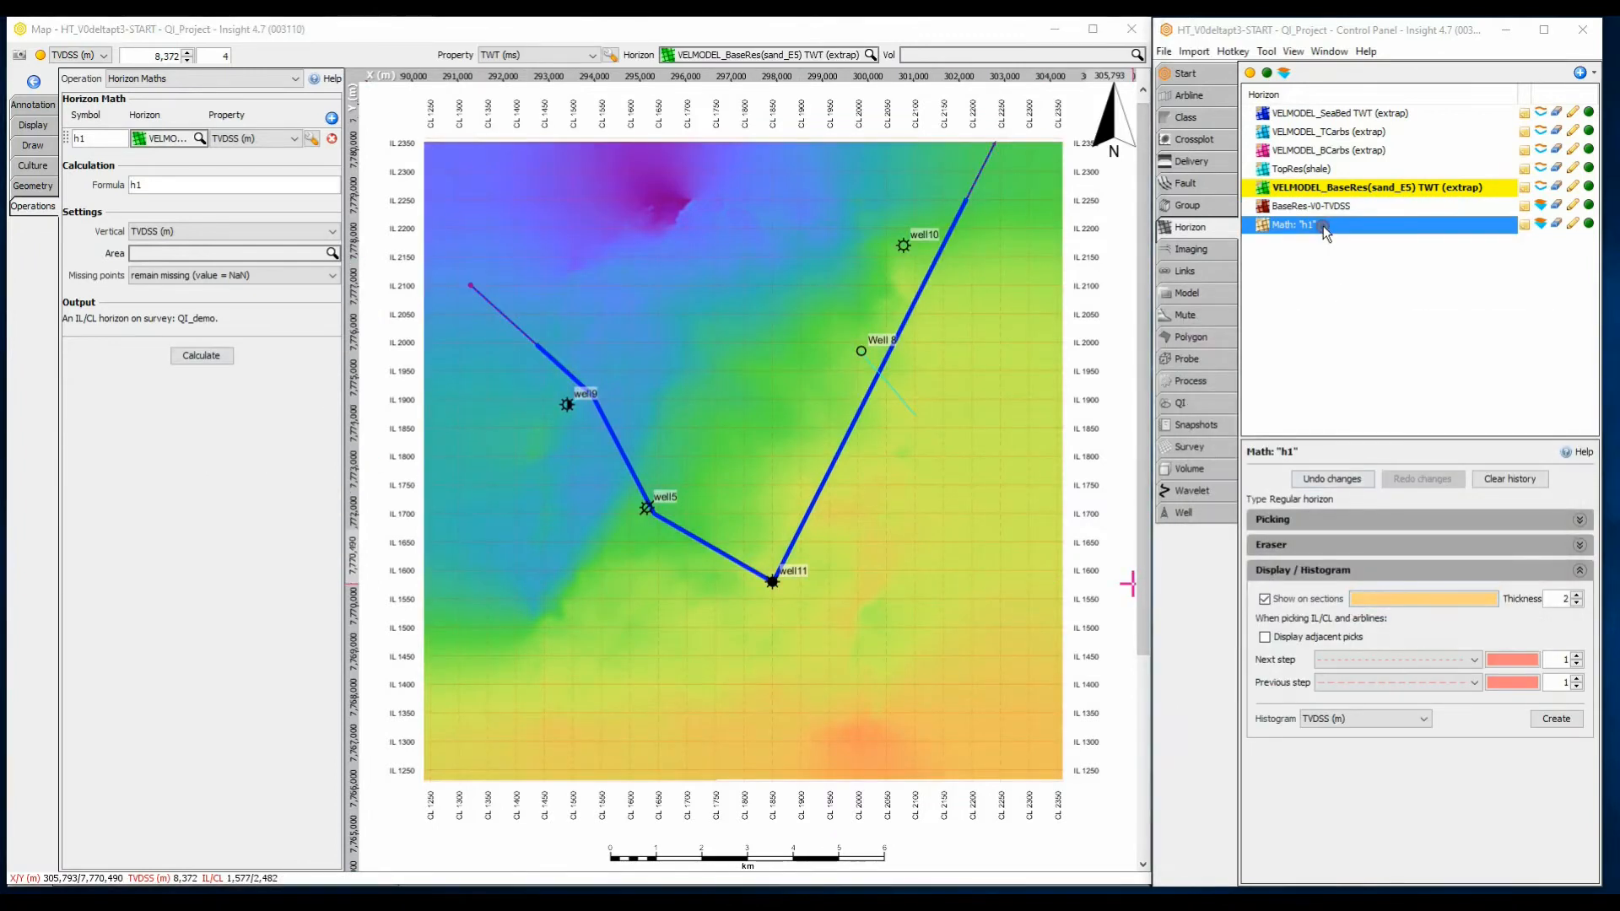
{"action": "type", "text": "BaseRes-Vmig-TVDSS"}
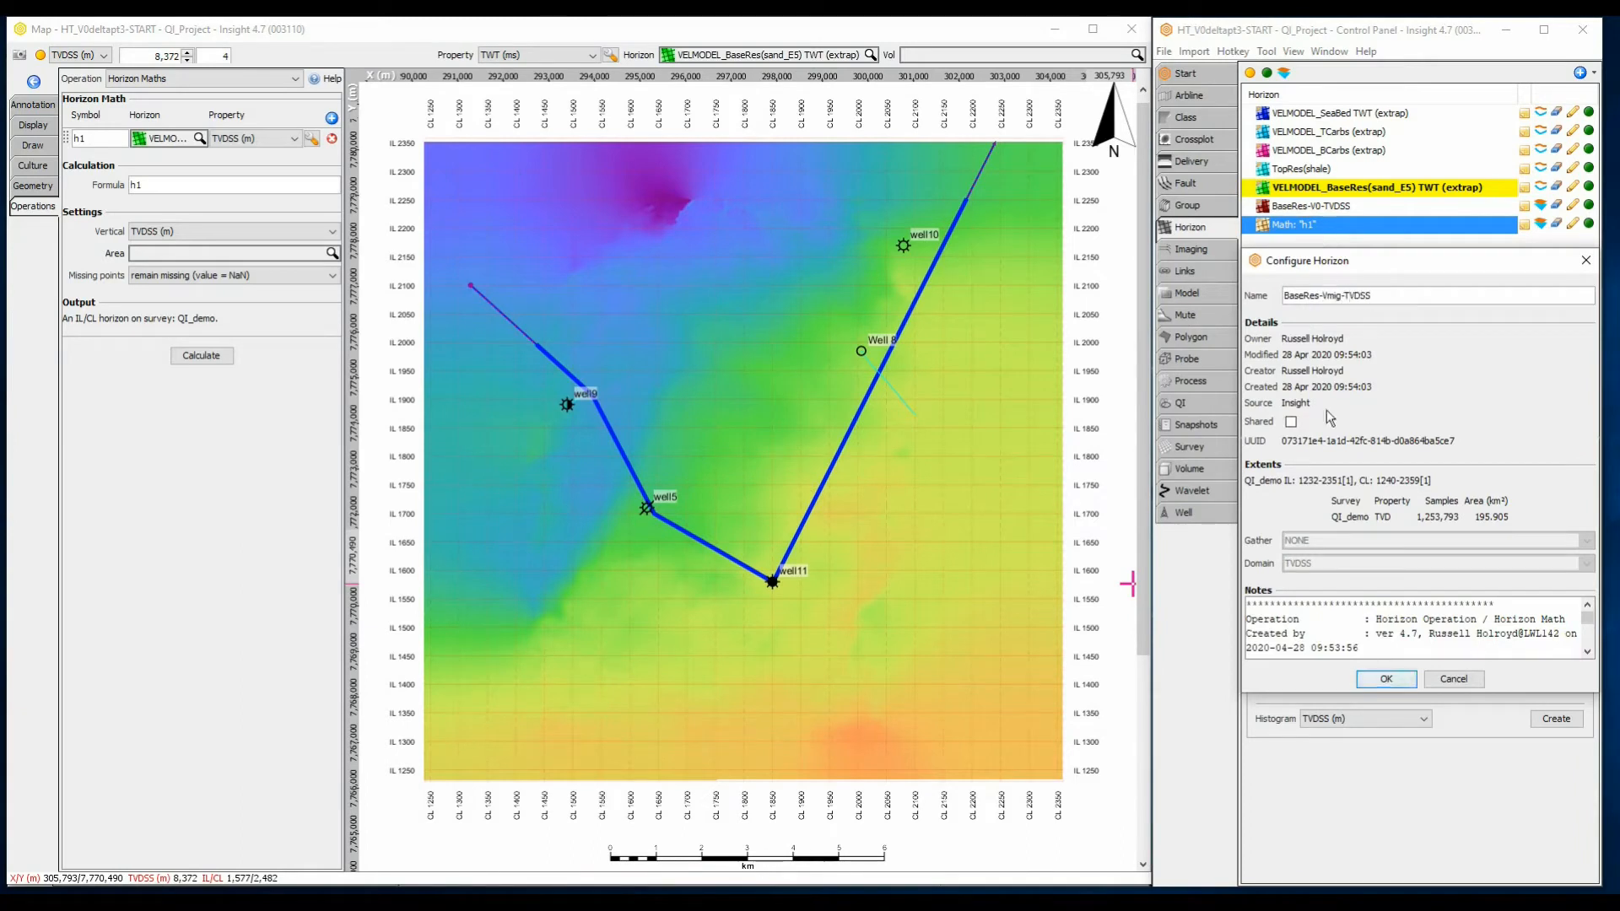
{"action": "left_click", "coordinate": [1380, 679]}
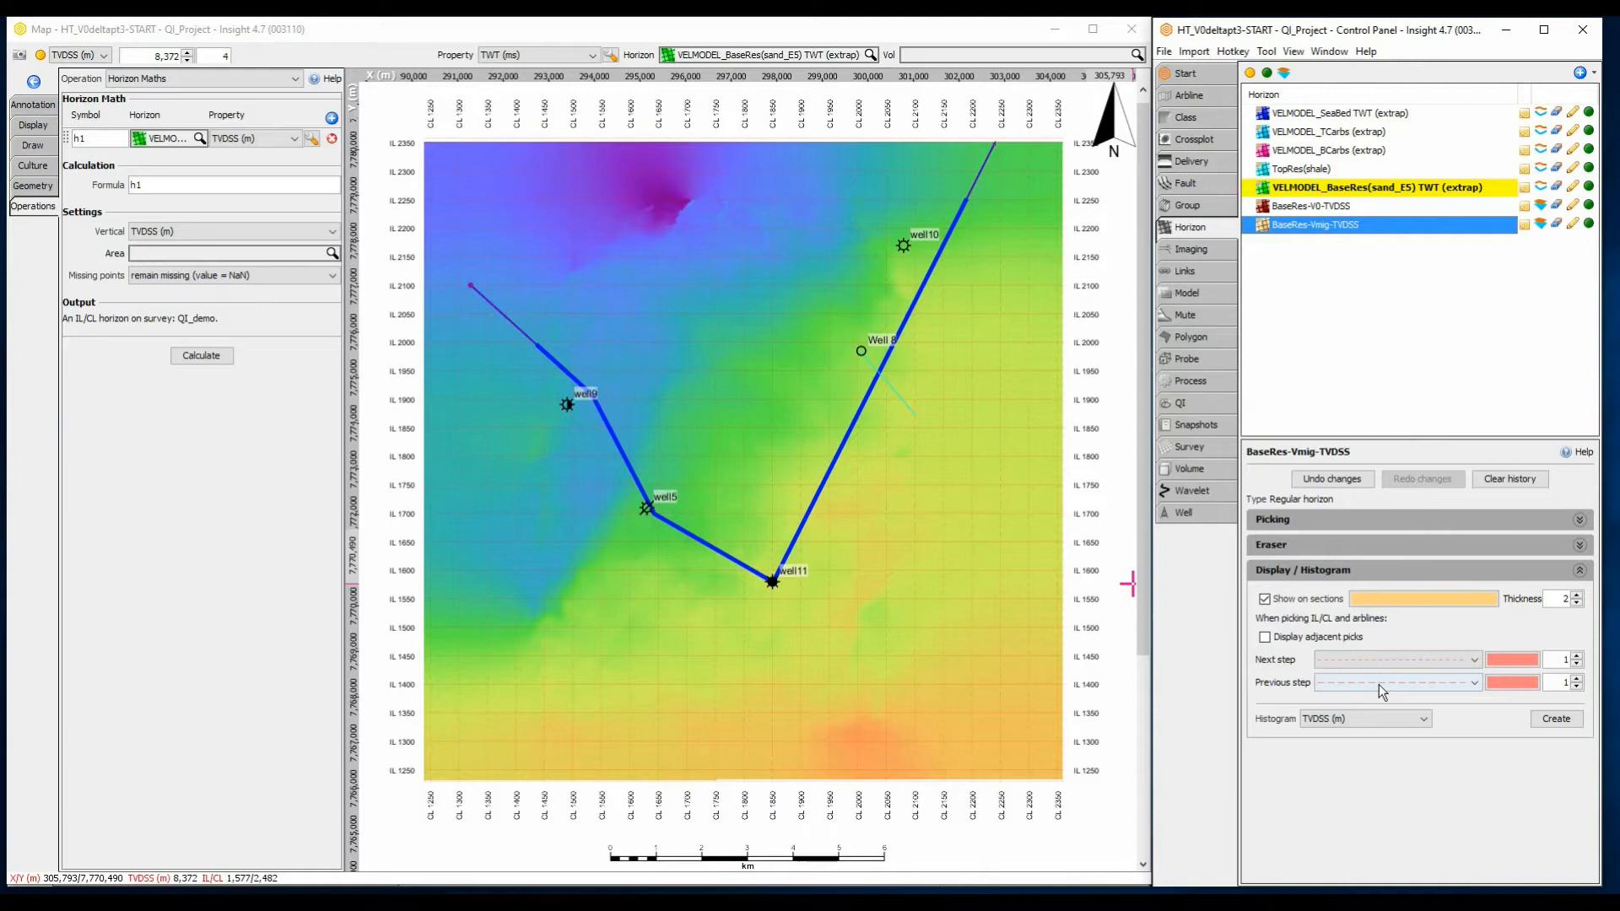
In the Arbline_9-5-11-8 view, show BaseRes-V0-TVDSS as a green line of thickness 6, and hide both BaseRes depth horizons
{"action": "left_click", "coordinate": [1341, 54]}
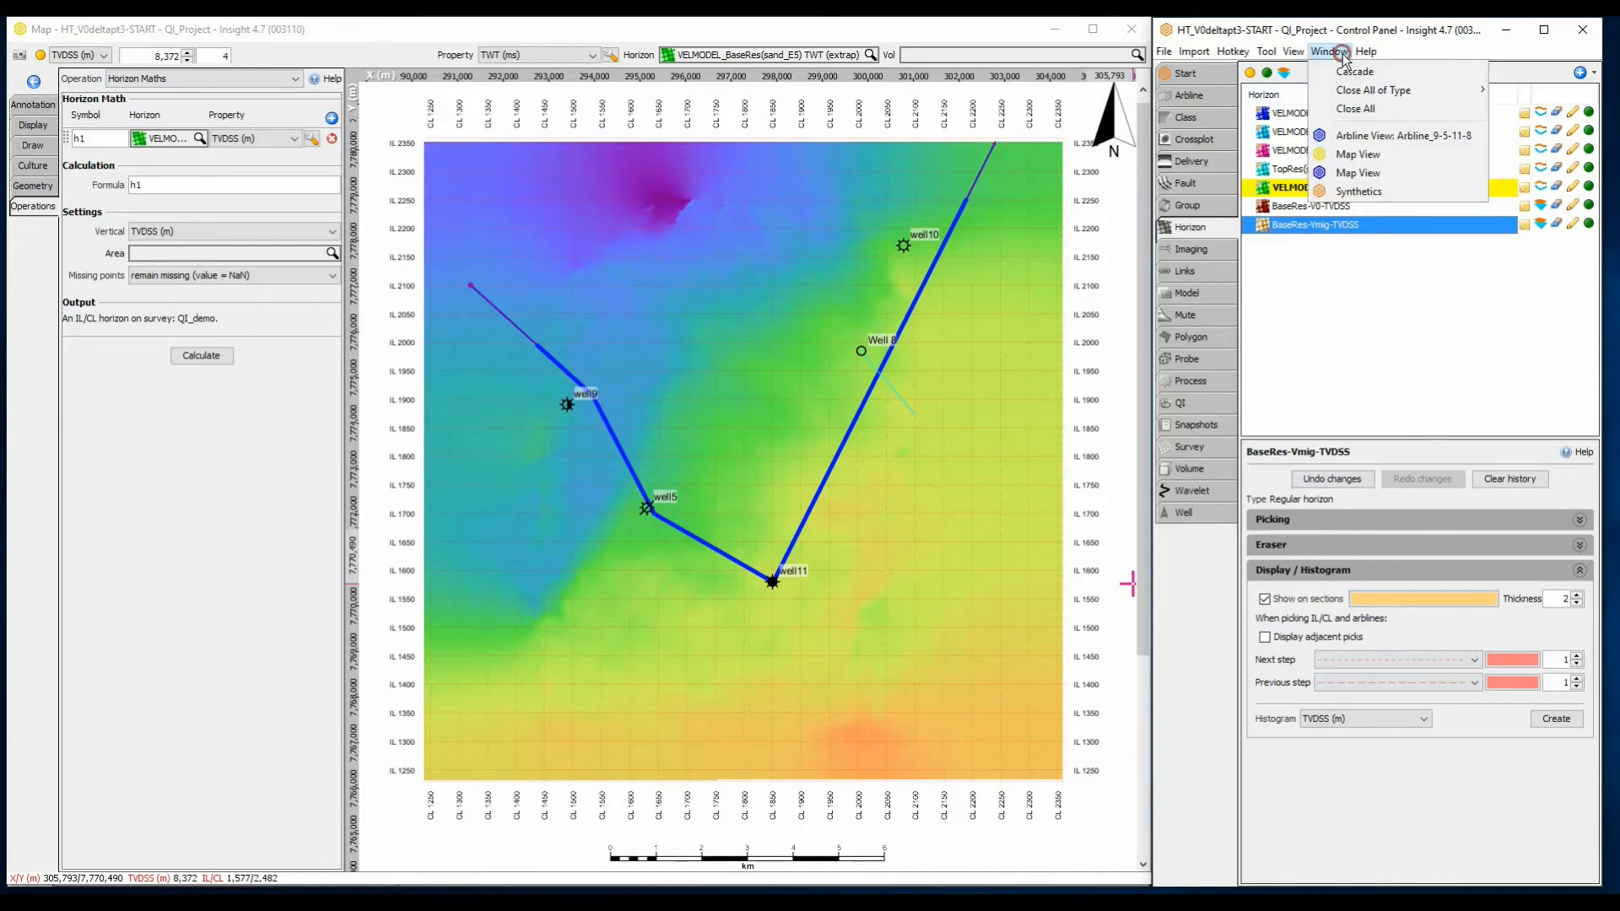
{"action": "left_click", "coordinate": [1343, 135]}
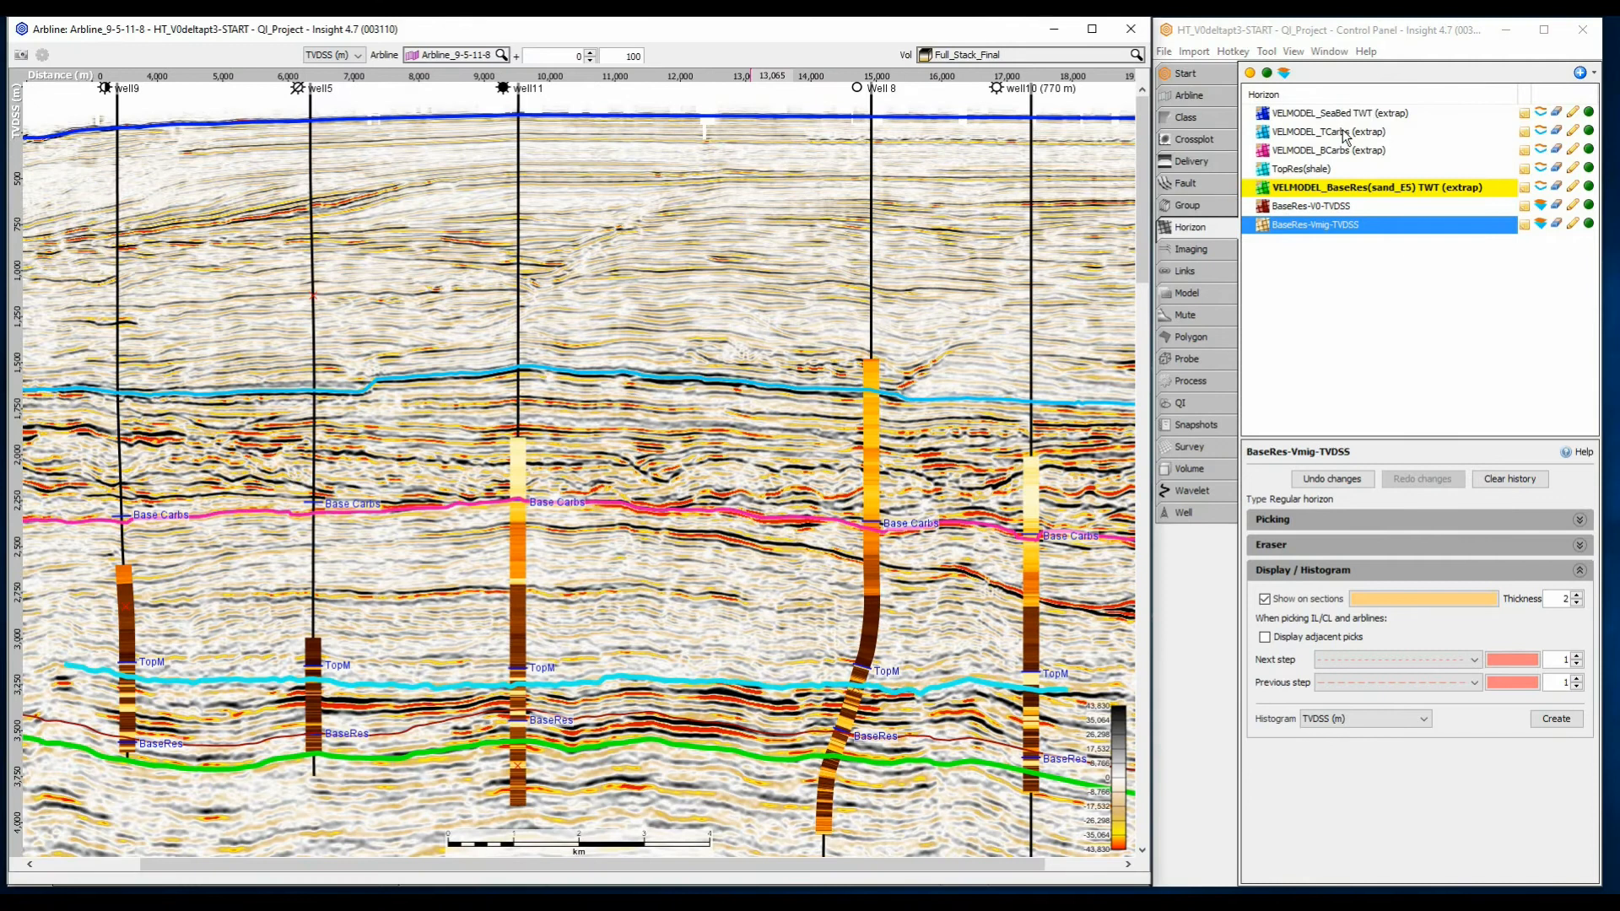
{"action": "left_click", "coordinate": [1326, 206]}
{"action": "left_click", "coordinate": [1394, 597]}
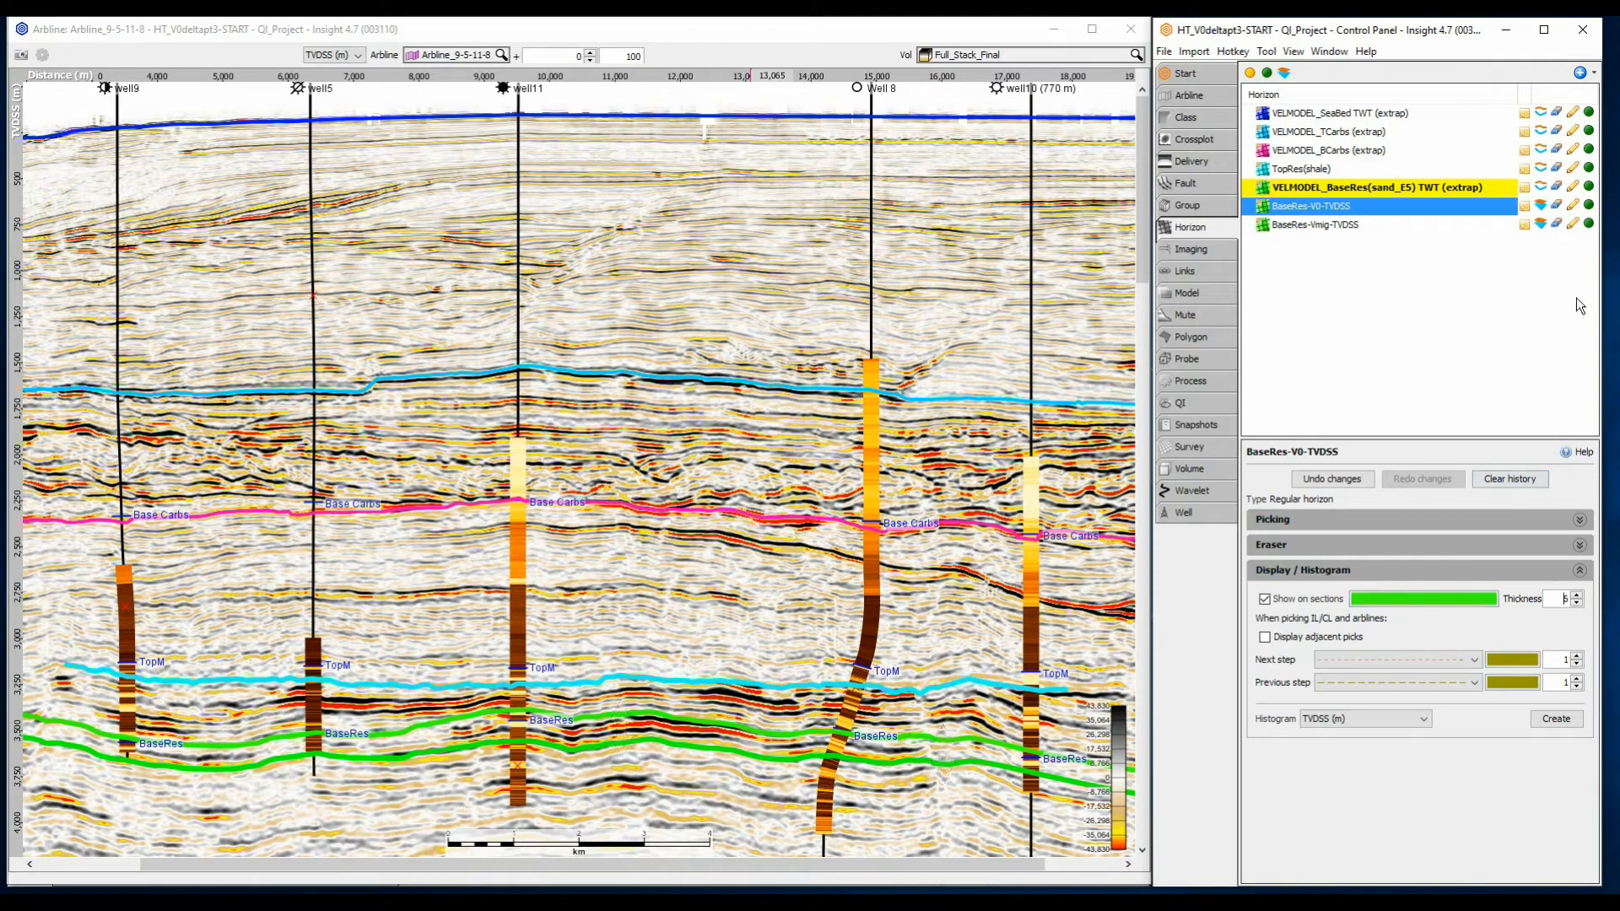
{"action": "left_click", "coordinate": [1589, 224]}
{"action": "left_click", "coordinate": [1588, 205]}
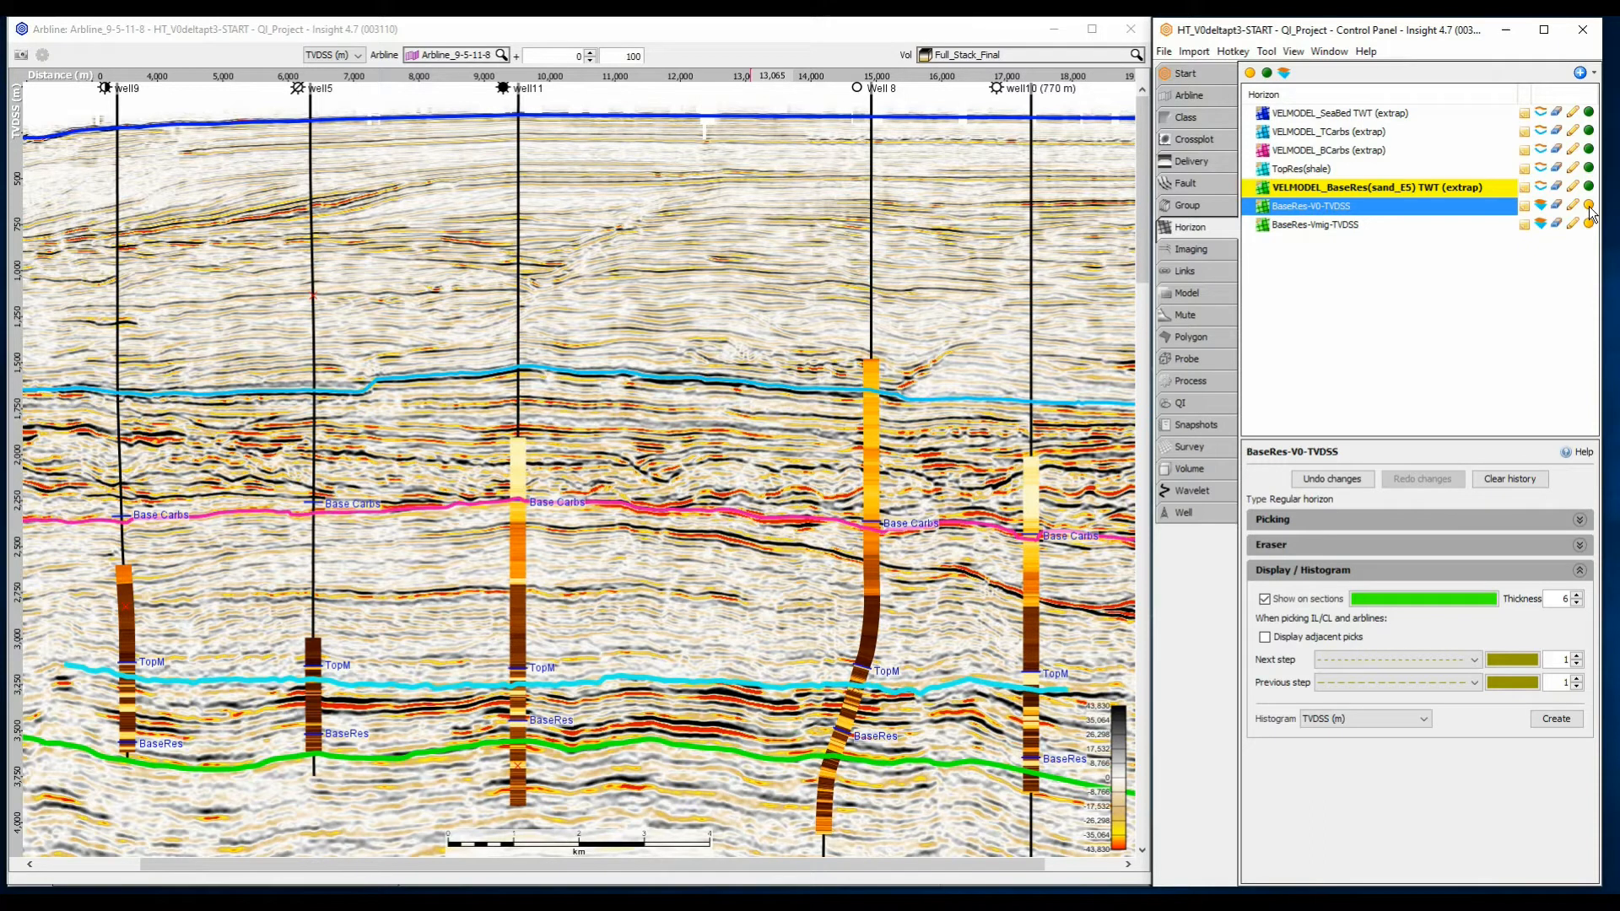
Set the delta smoothing window for well11 to 12 m in the Synthetics view
{"action": "left_click", "coordinate": [1327, 52]}
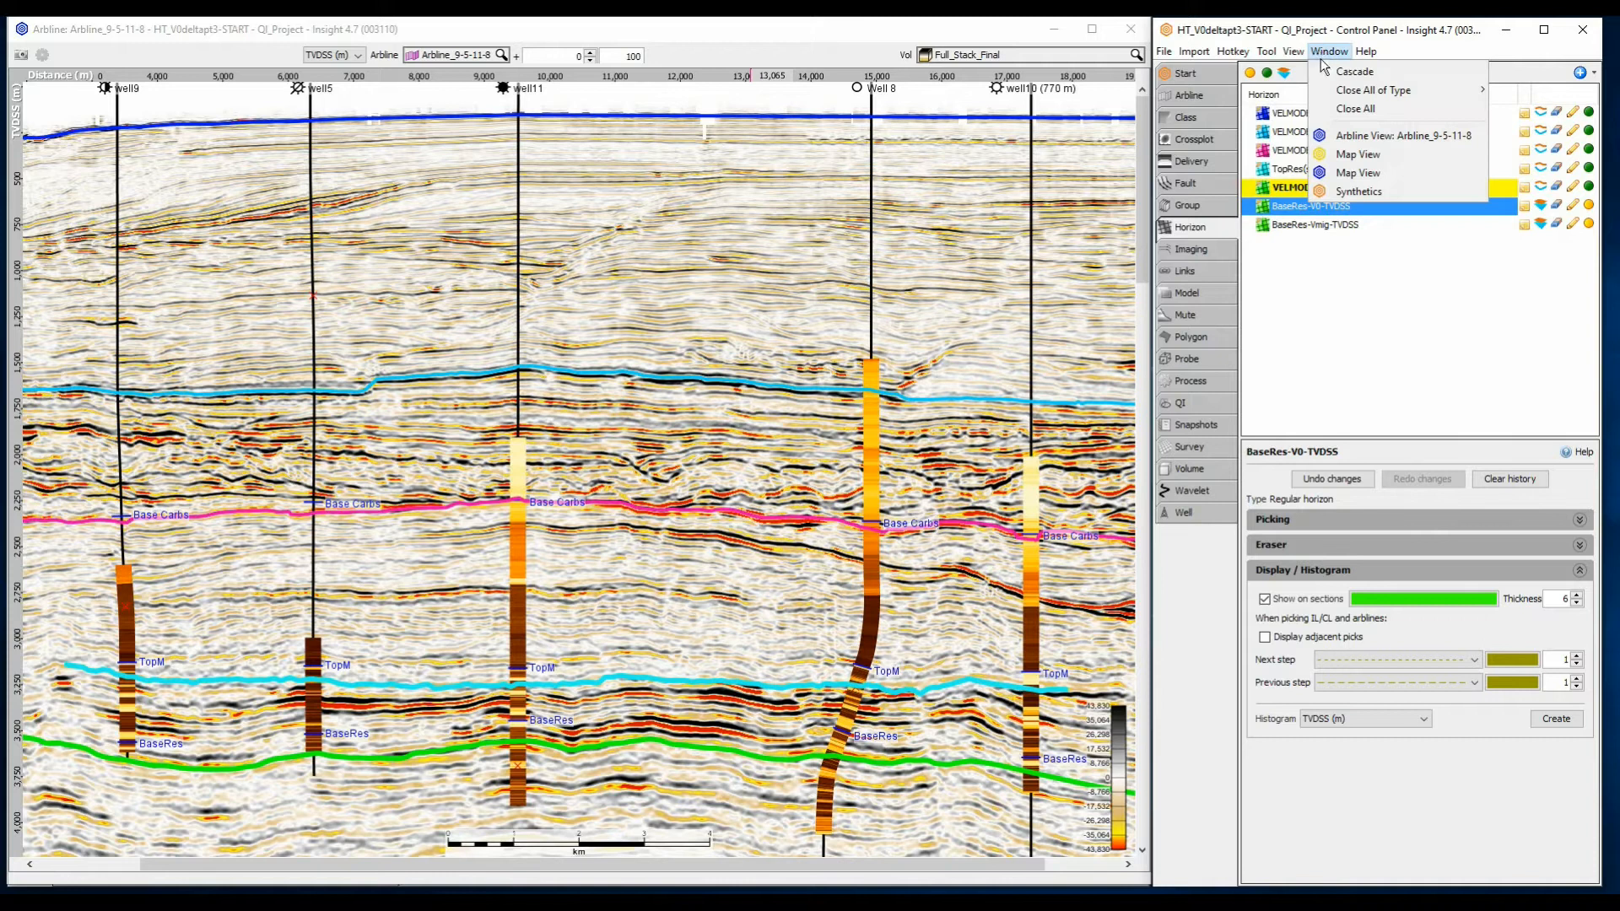
{"action": "left_click", "coordinate": [1348, 191]}
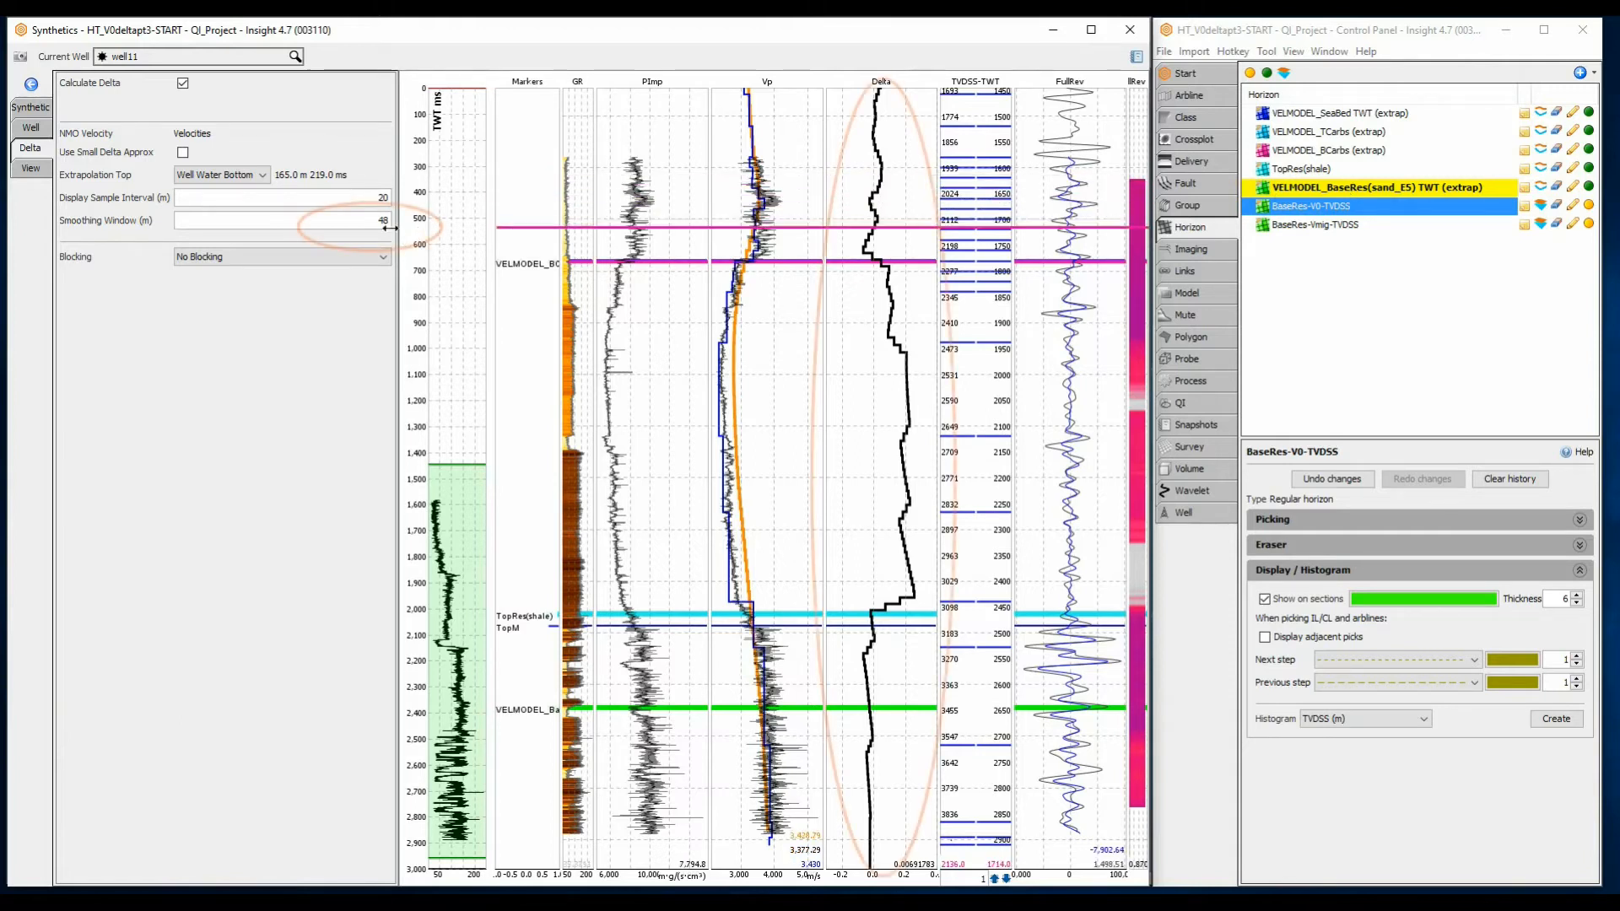
{"action": "left_click_drag", "start_coordinate": [371, 223], "coordinate": [396, 226]}
{"action": "type", "text": "12"}
{"action": "key", "text": "Return"}
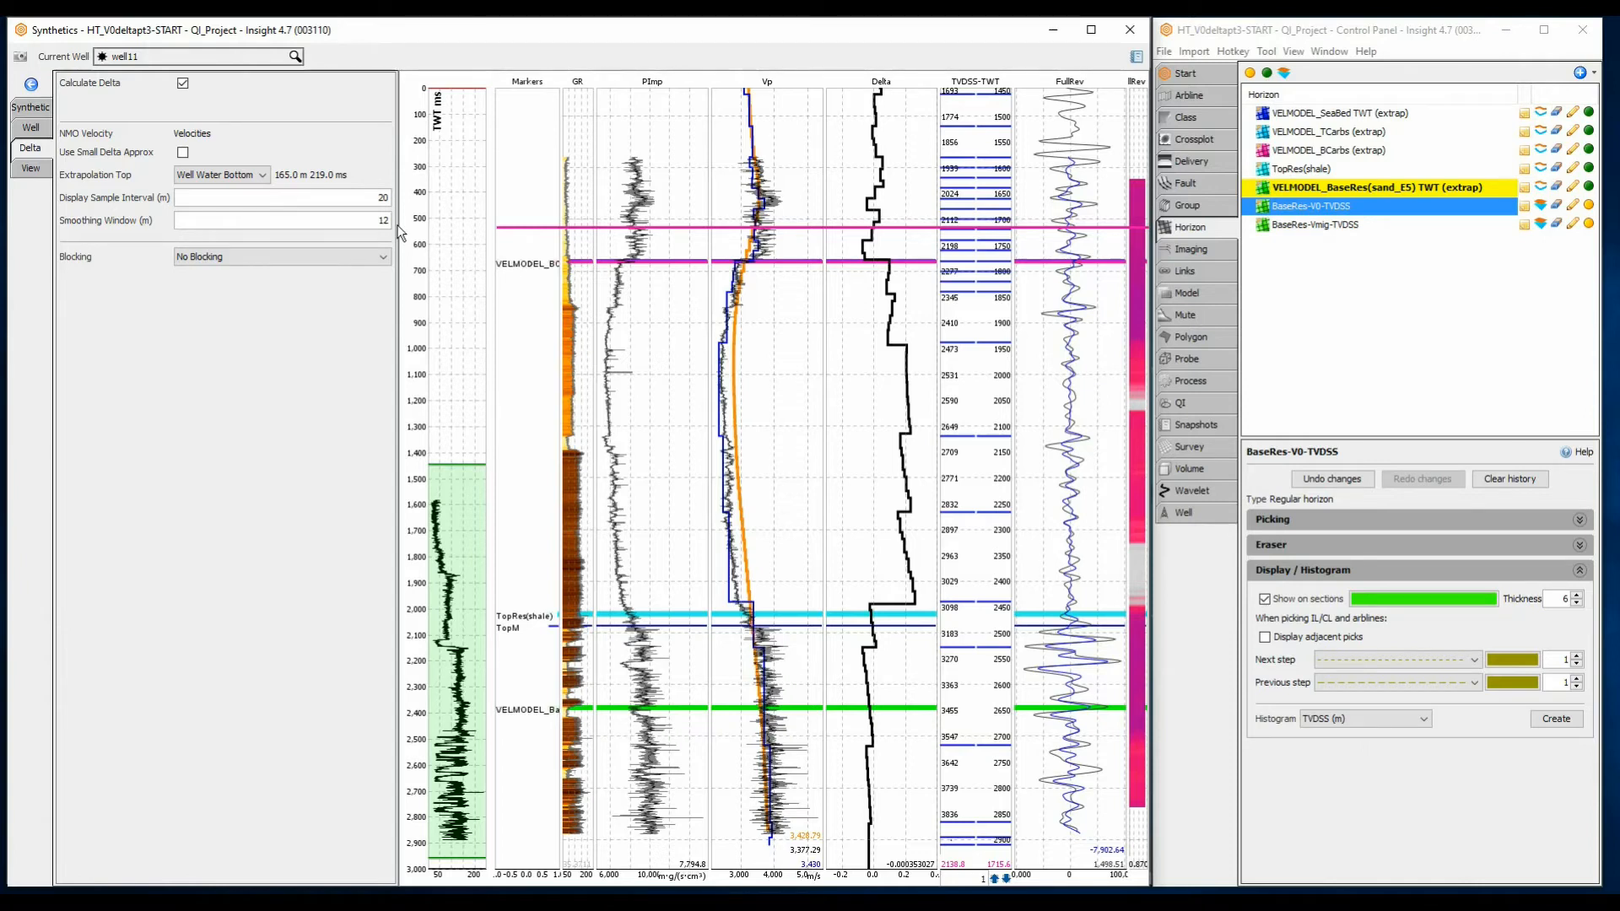
Export the italicised v0 from delta and isotropic depth mig velocities volume as 16-bit DUG I/O file "v0-12m smooth", adding it to the session
{"action": "left_click", "coordinate": [1186, 470]}
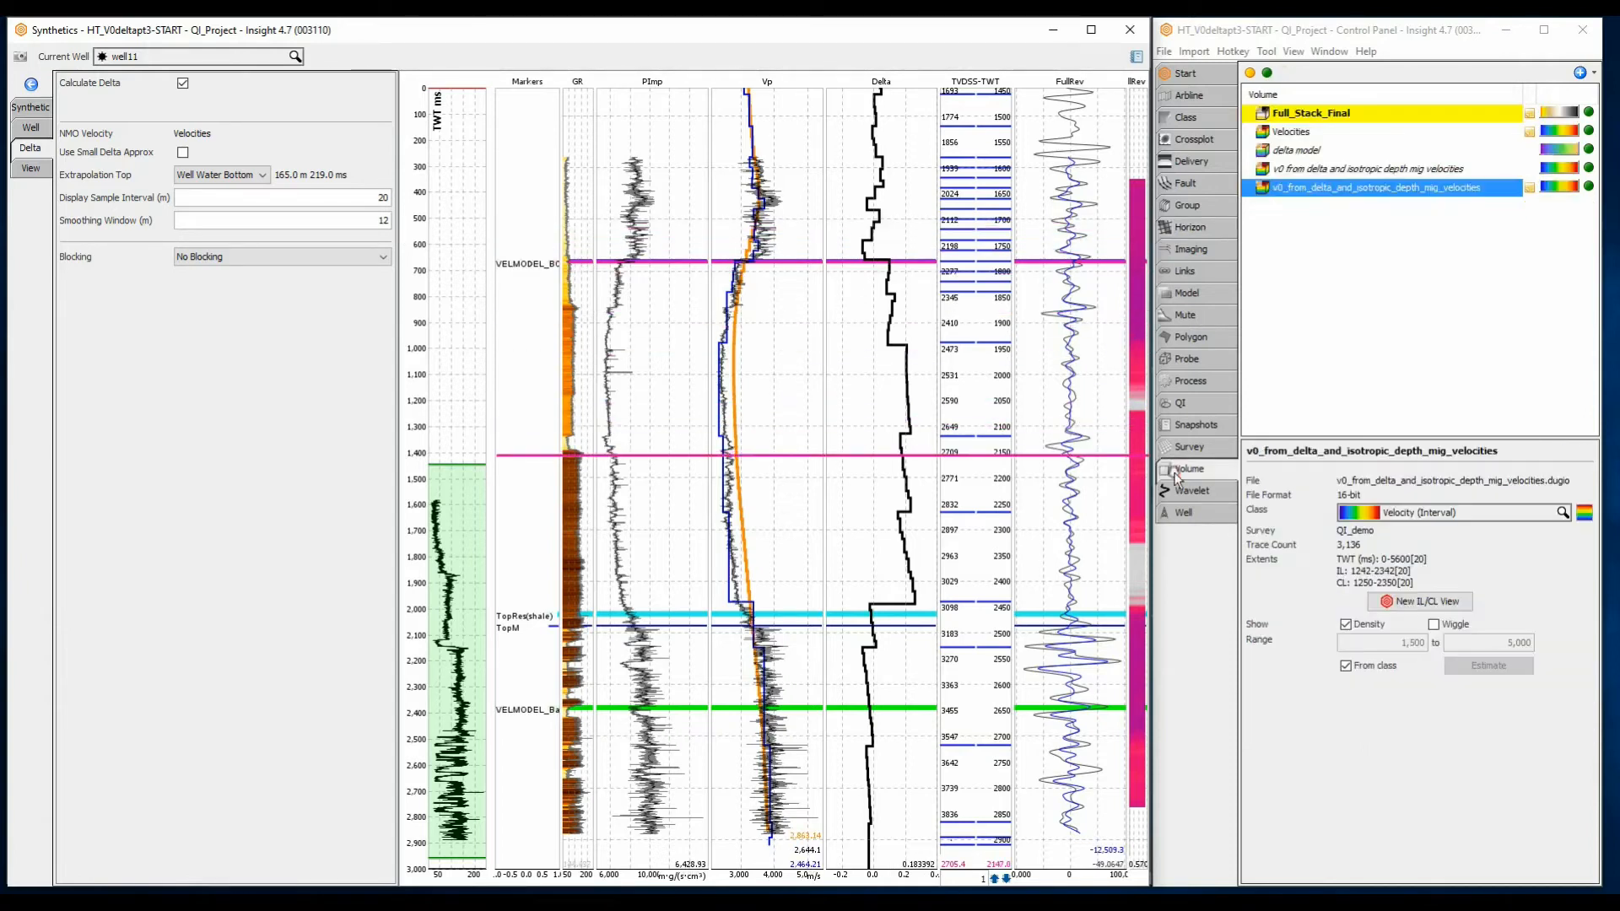
{"action": "right_click", "coordinate": [1346, 173]}
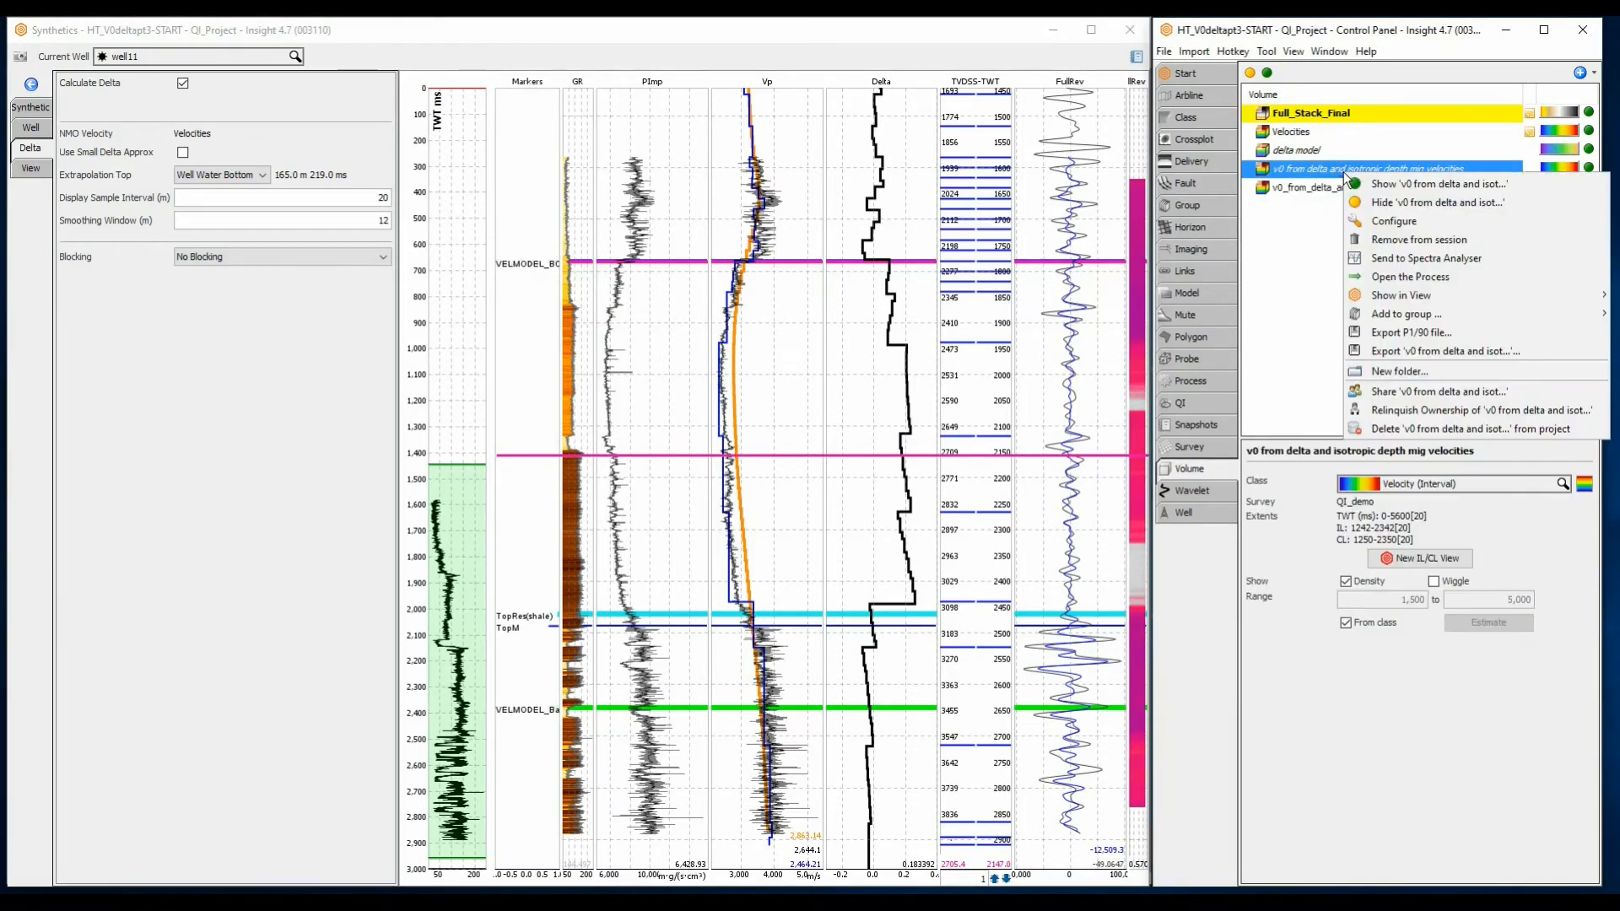
{"action": "left_click", "coordinate": [1385, 350]}
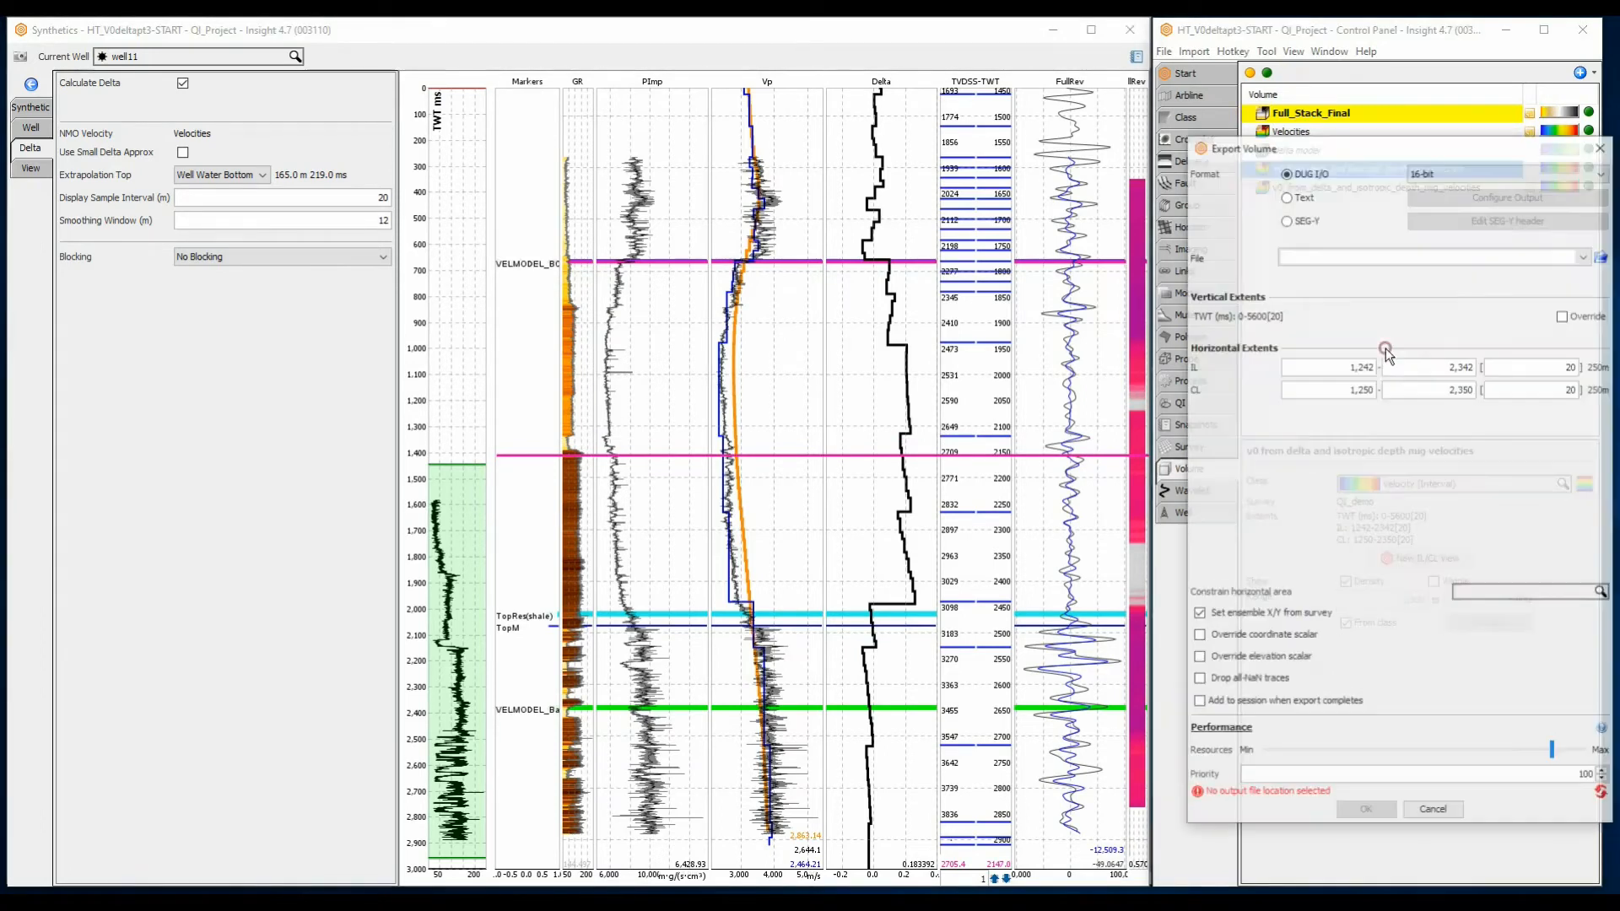
{"action": "left_click", "coordinate": [1600, 257]}
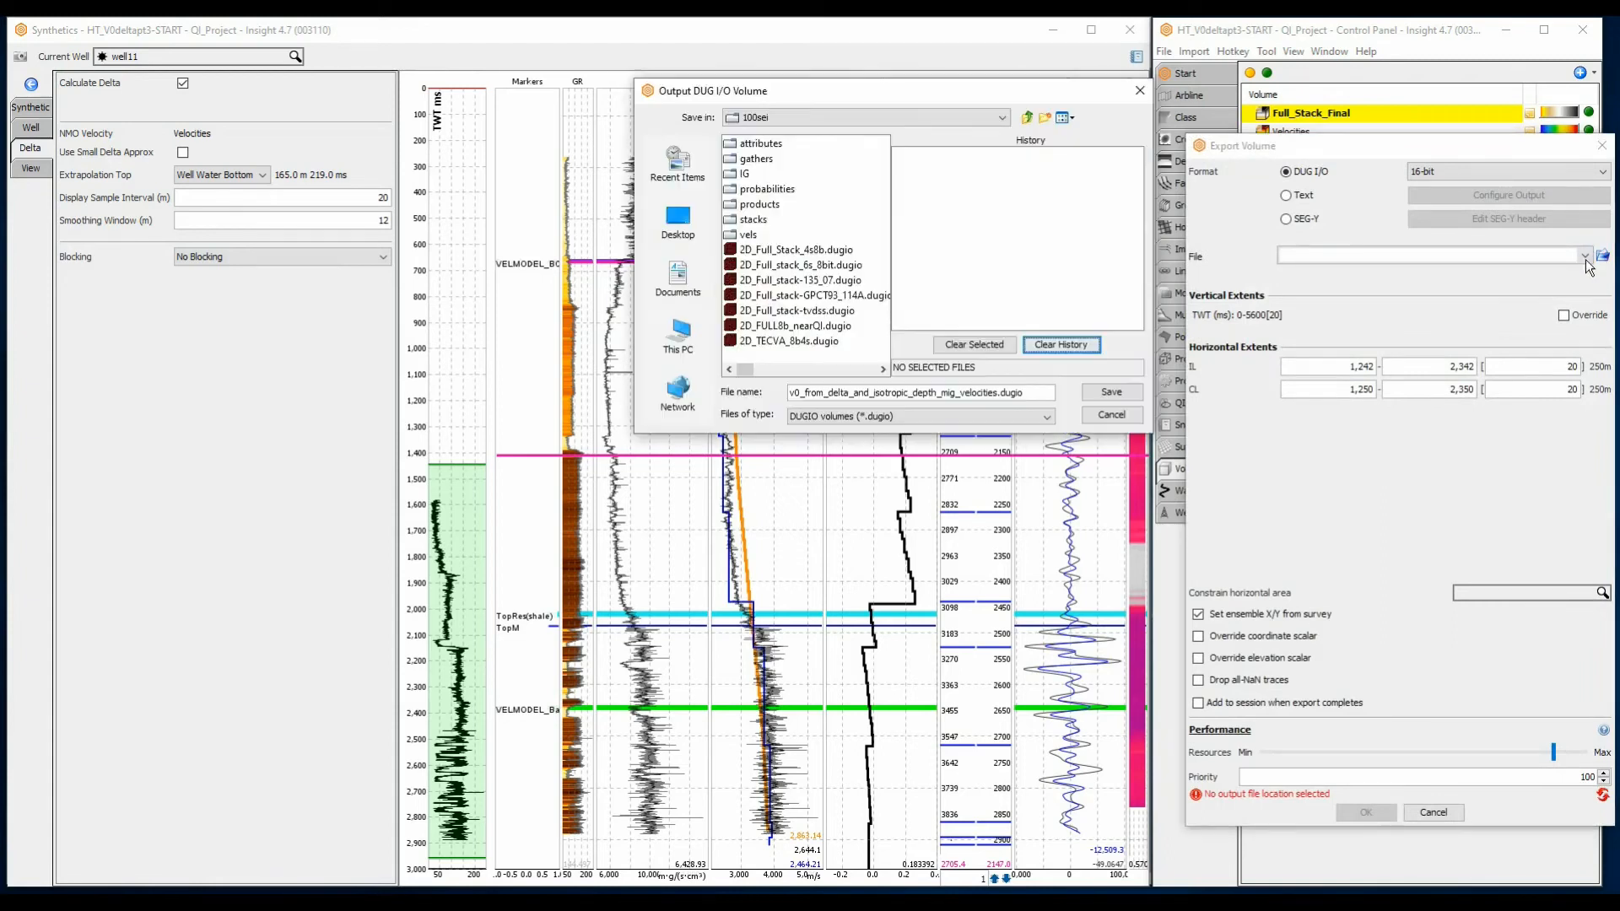
{"action": "left_click_drag", "start_coordinate": [1040, 393], "coordinate": [782, 392]}
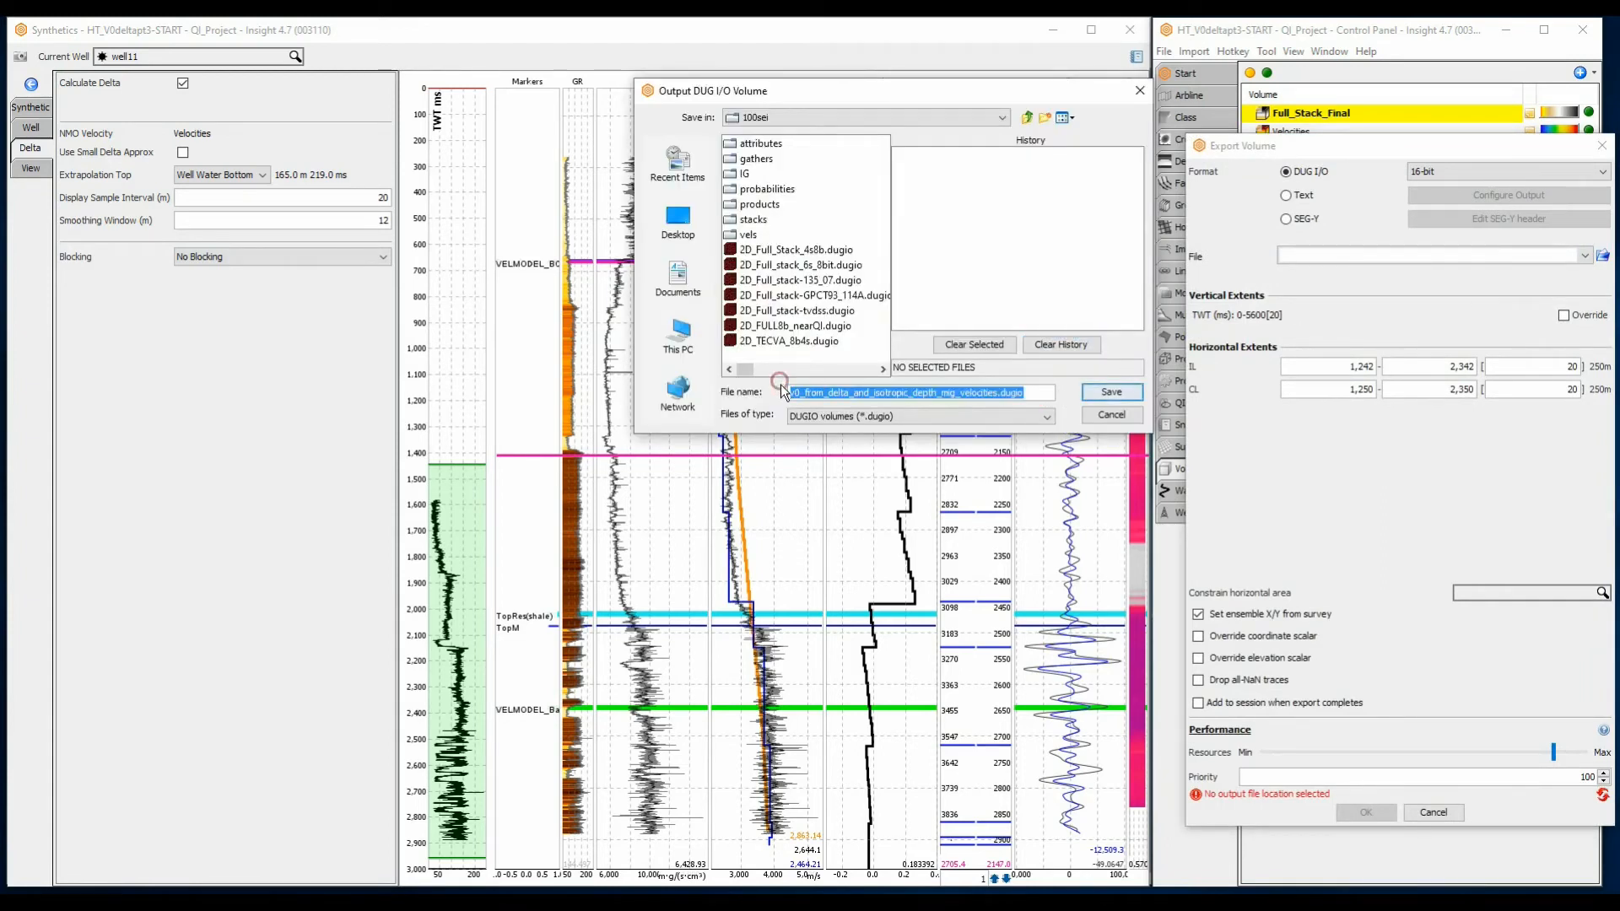
{"action": "type", "text": "v0-12m smooth"}
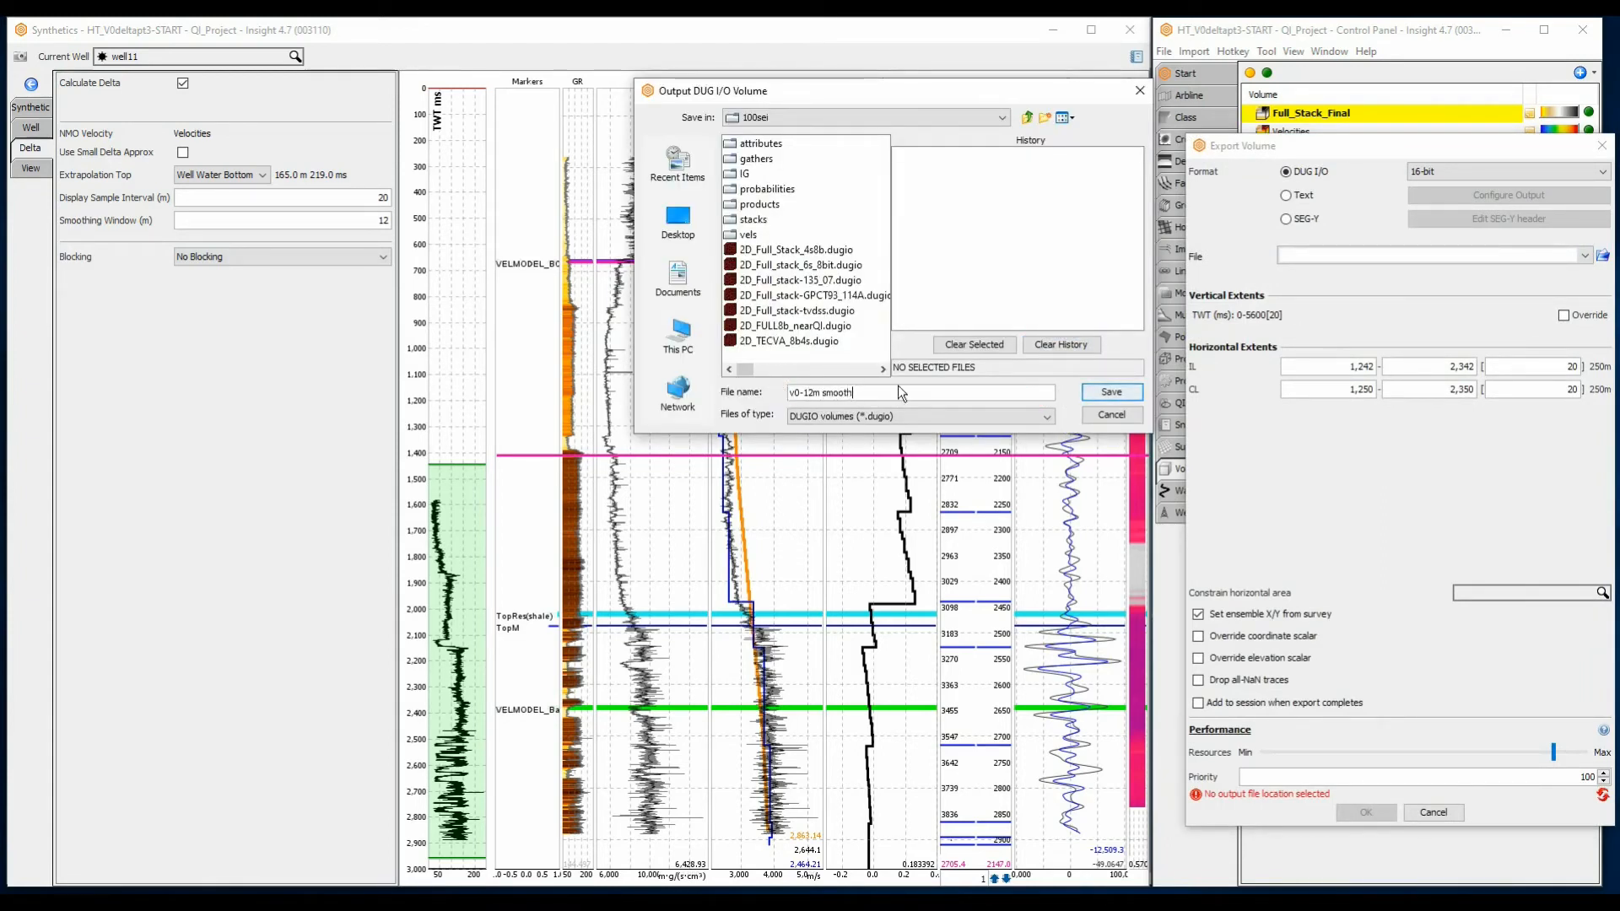
{"action": "left_click", "coordinate": [1108, 394]}
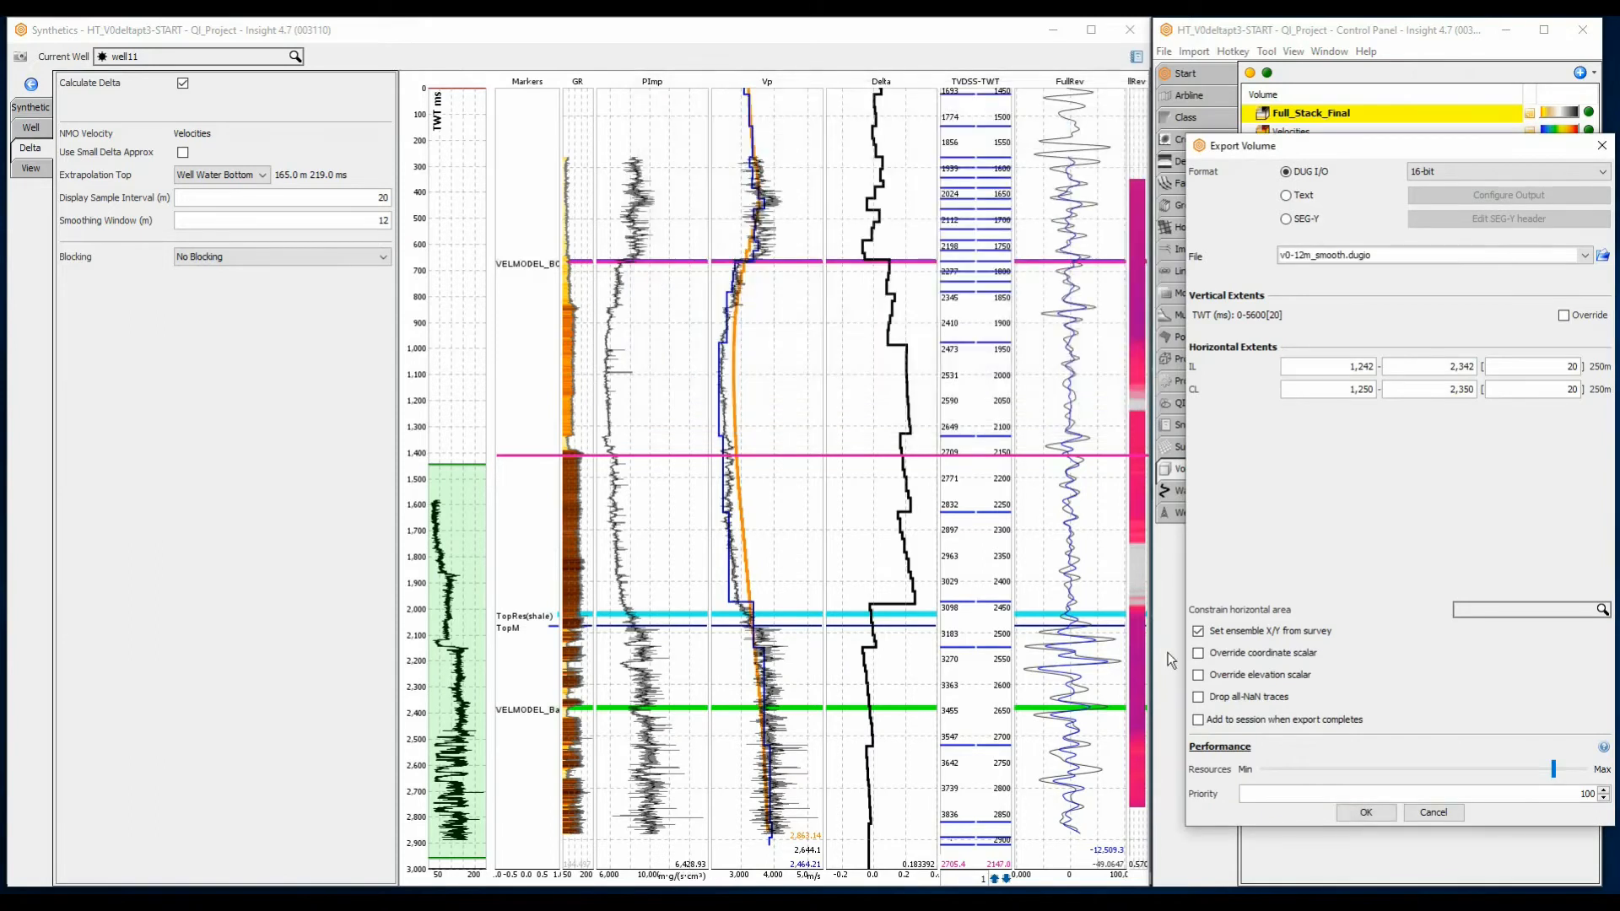
{"action": "left_click", "coordinate": [1198, 719]}
{"action": "left_click", "coordinate": [1362, 814]}
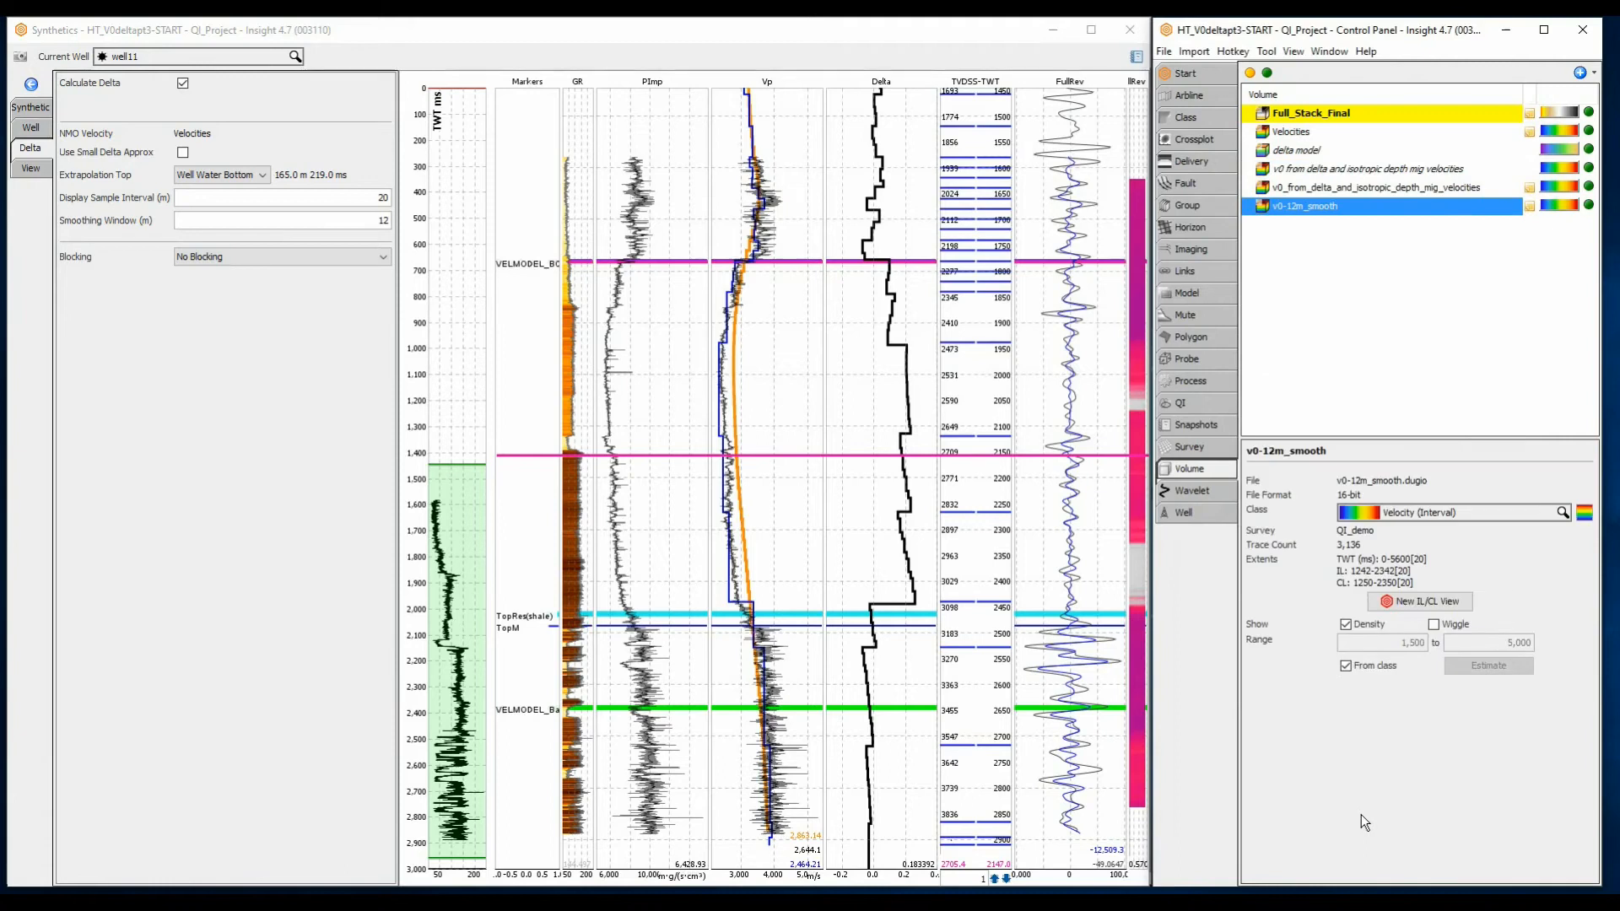
Set the delta smoothing window for well11 to 96 m
{"action": "double_click", "coordinate": [383, 221]}
{"action": "type", "text": "96"}
{"action": "key", "text": "Return"}
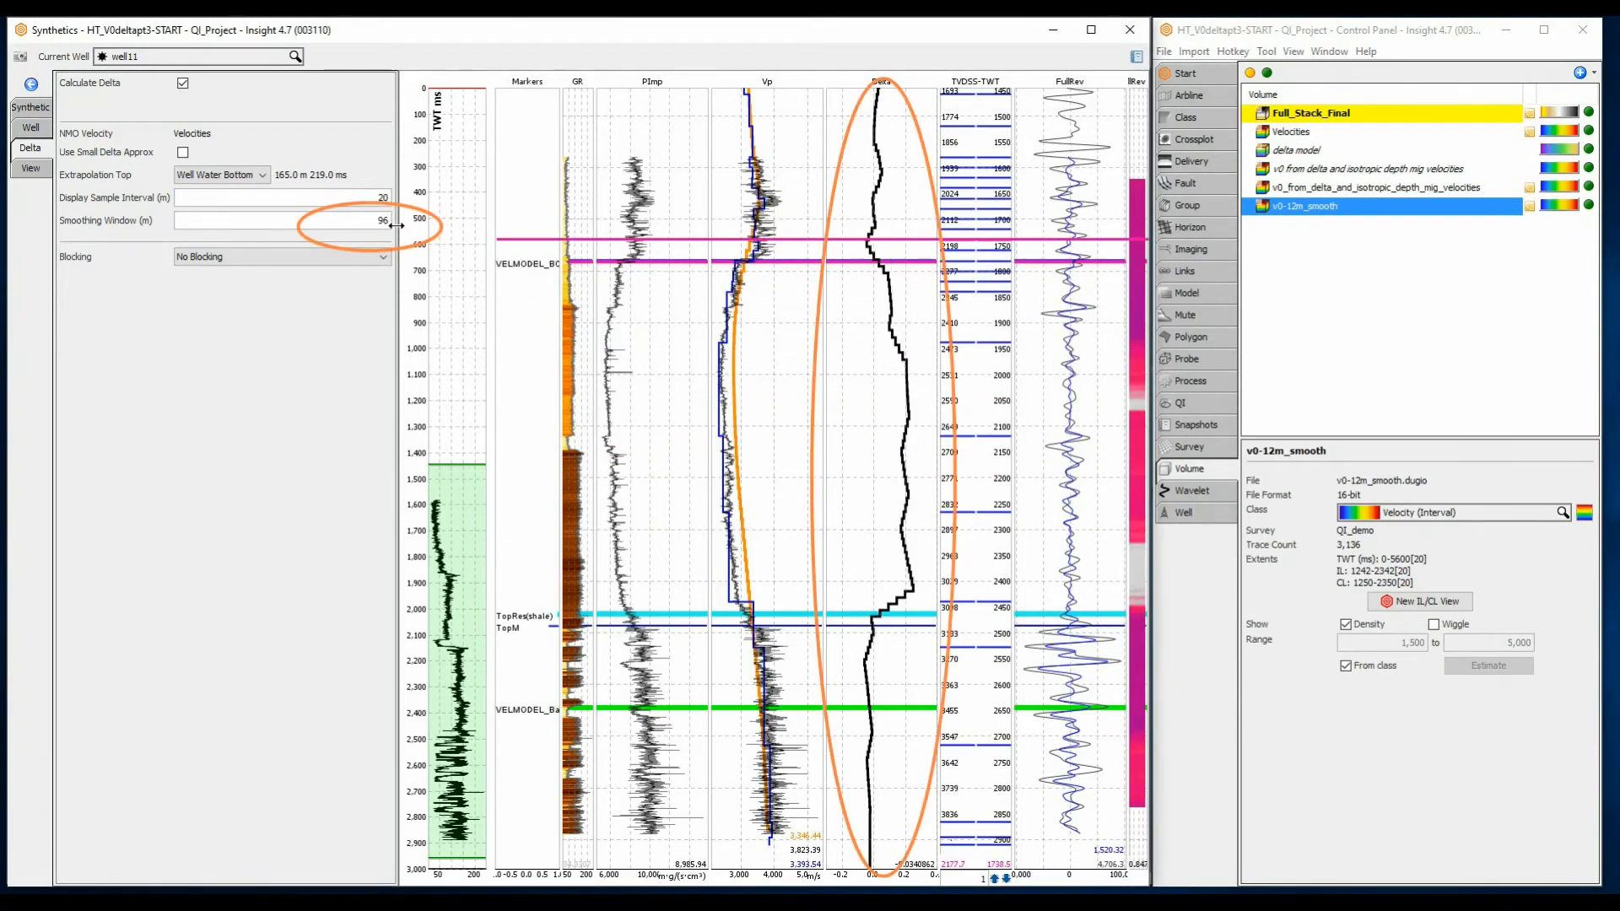
Export the italicised v0 volume as "v0-96m smooth", adding it to the session, and move v0-12m_smooth above v0_from_delta_and_isotropic_depth_mig_velocities in the volume list
{"action": "left_click", "coordinate": [1305, 172]}
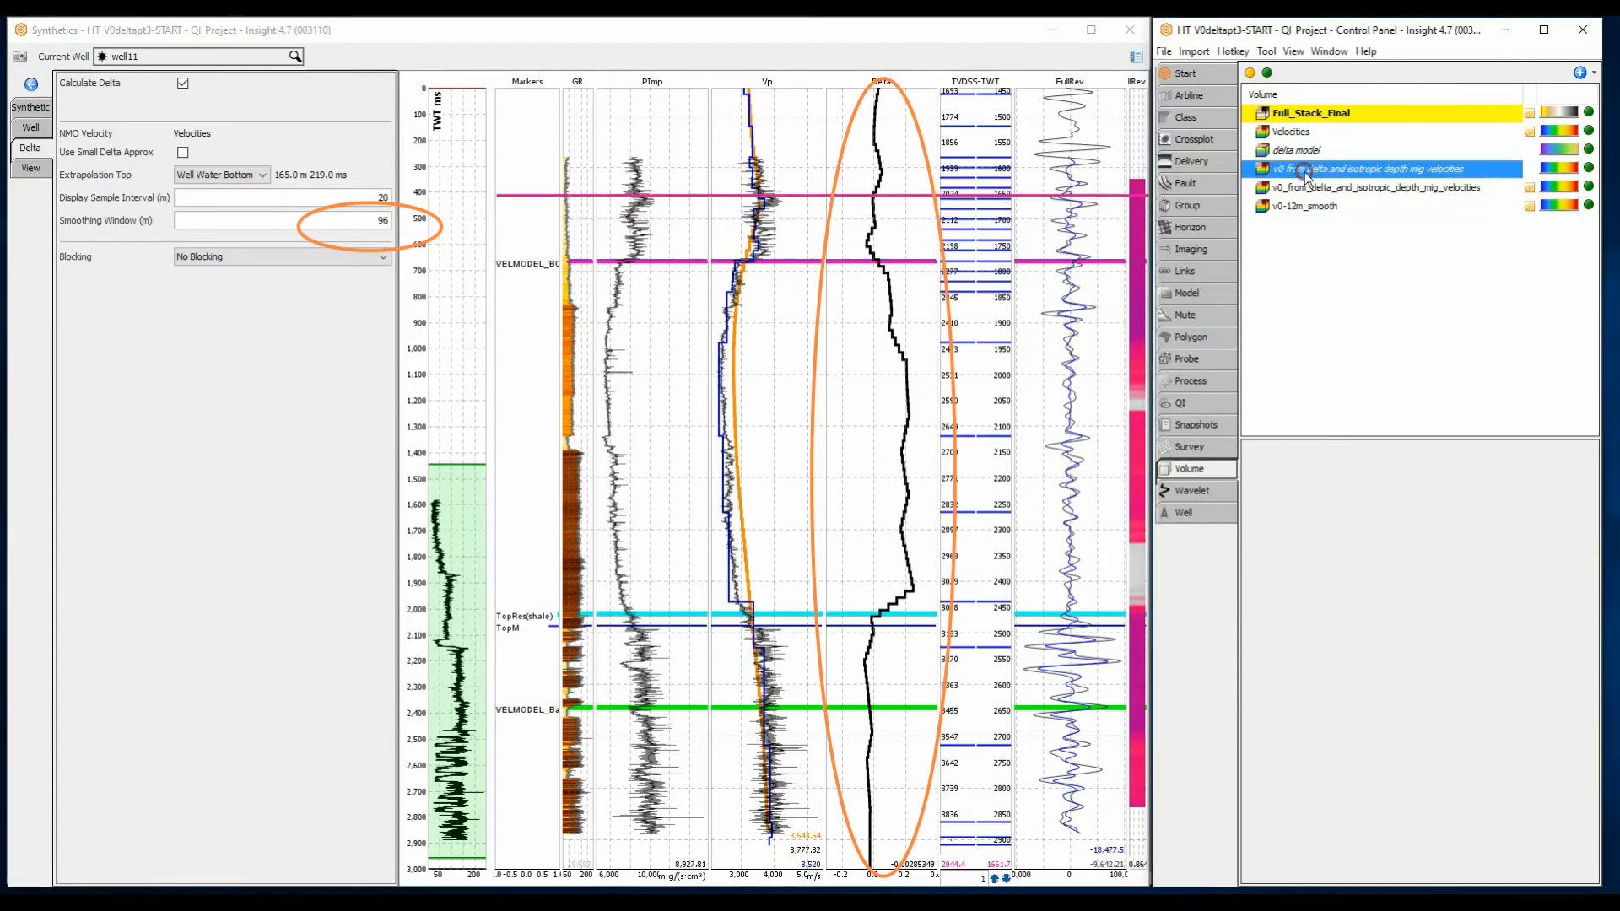
{"action": "right_click", "coordinate": [1305, 172]}
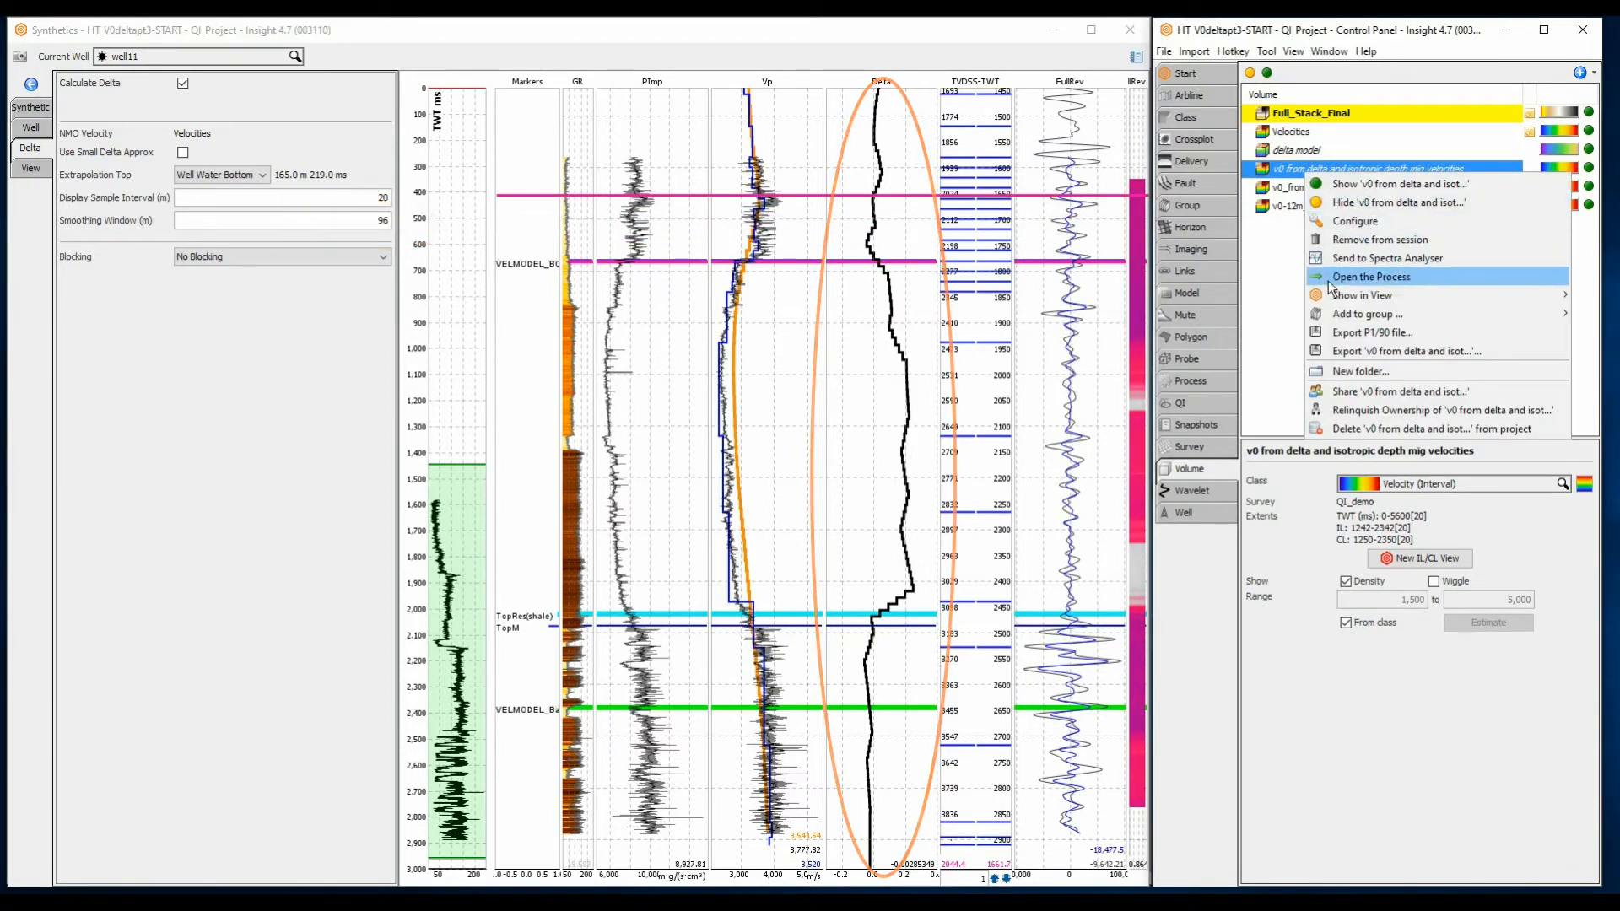
{"action": "left_click", "coordinate": [1350, 349]}
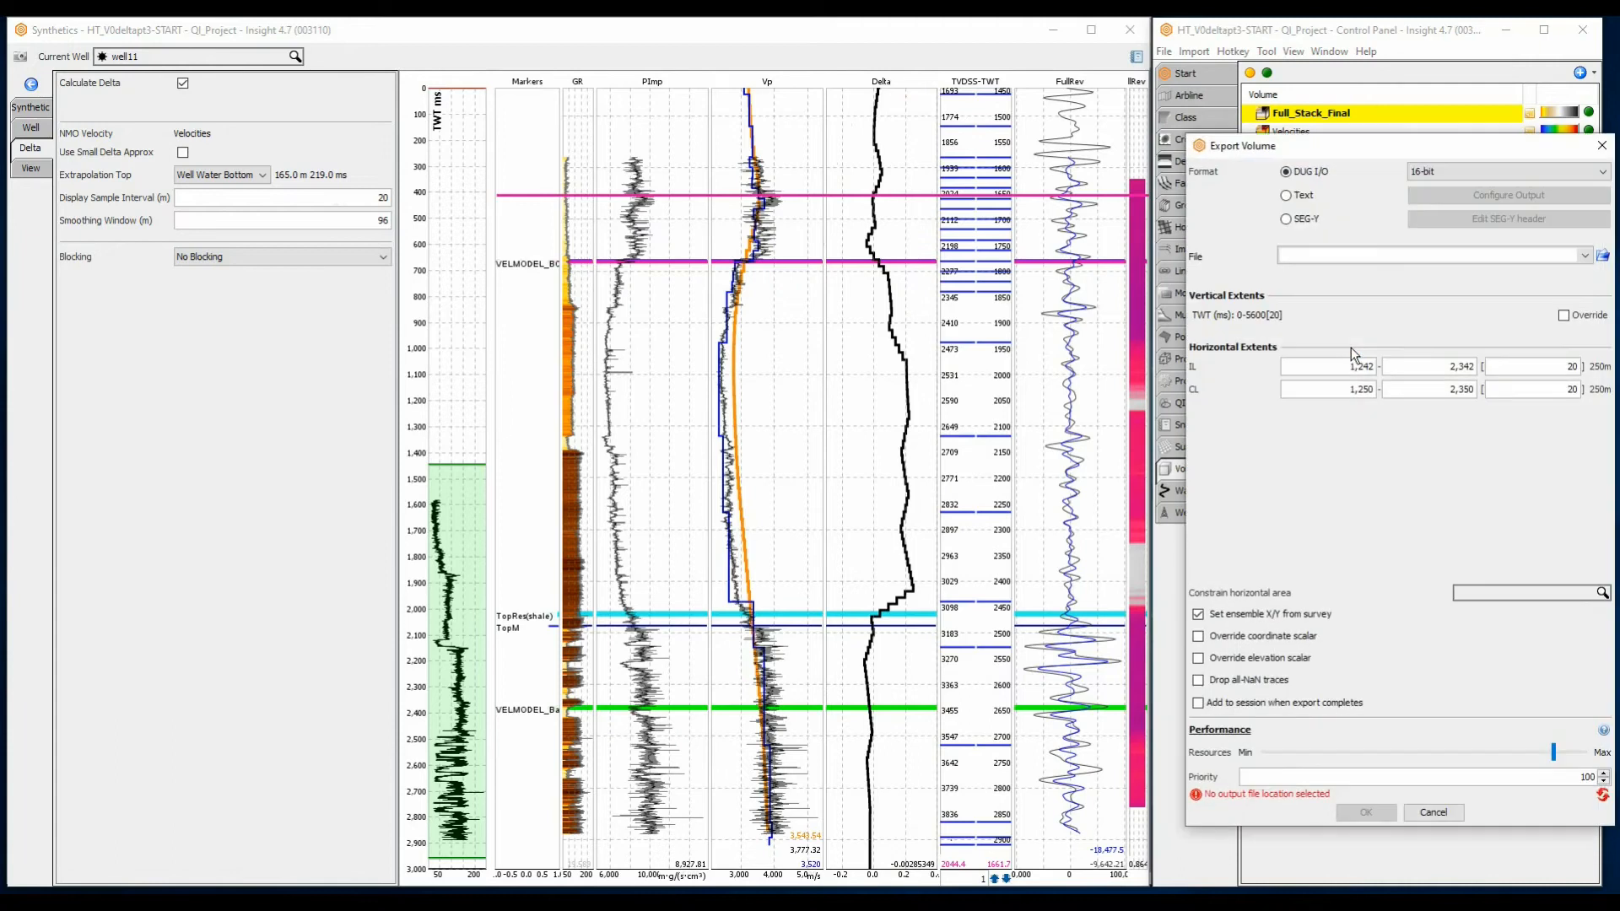
{"action": "left_click", "coordinate": [1602, 256]}
{"action": "left_click_drag", "start_coordinate": [1046, 392], "coordinate": [778, 386]}
{"action": "key", "text": "BackSpace"}
{"action": "type", "text": "v0-96m smooth"}
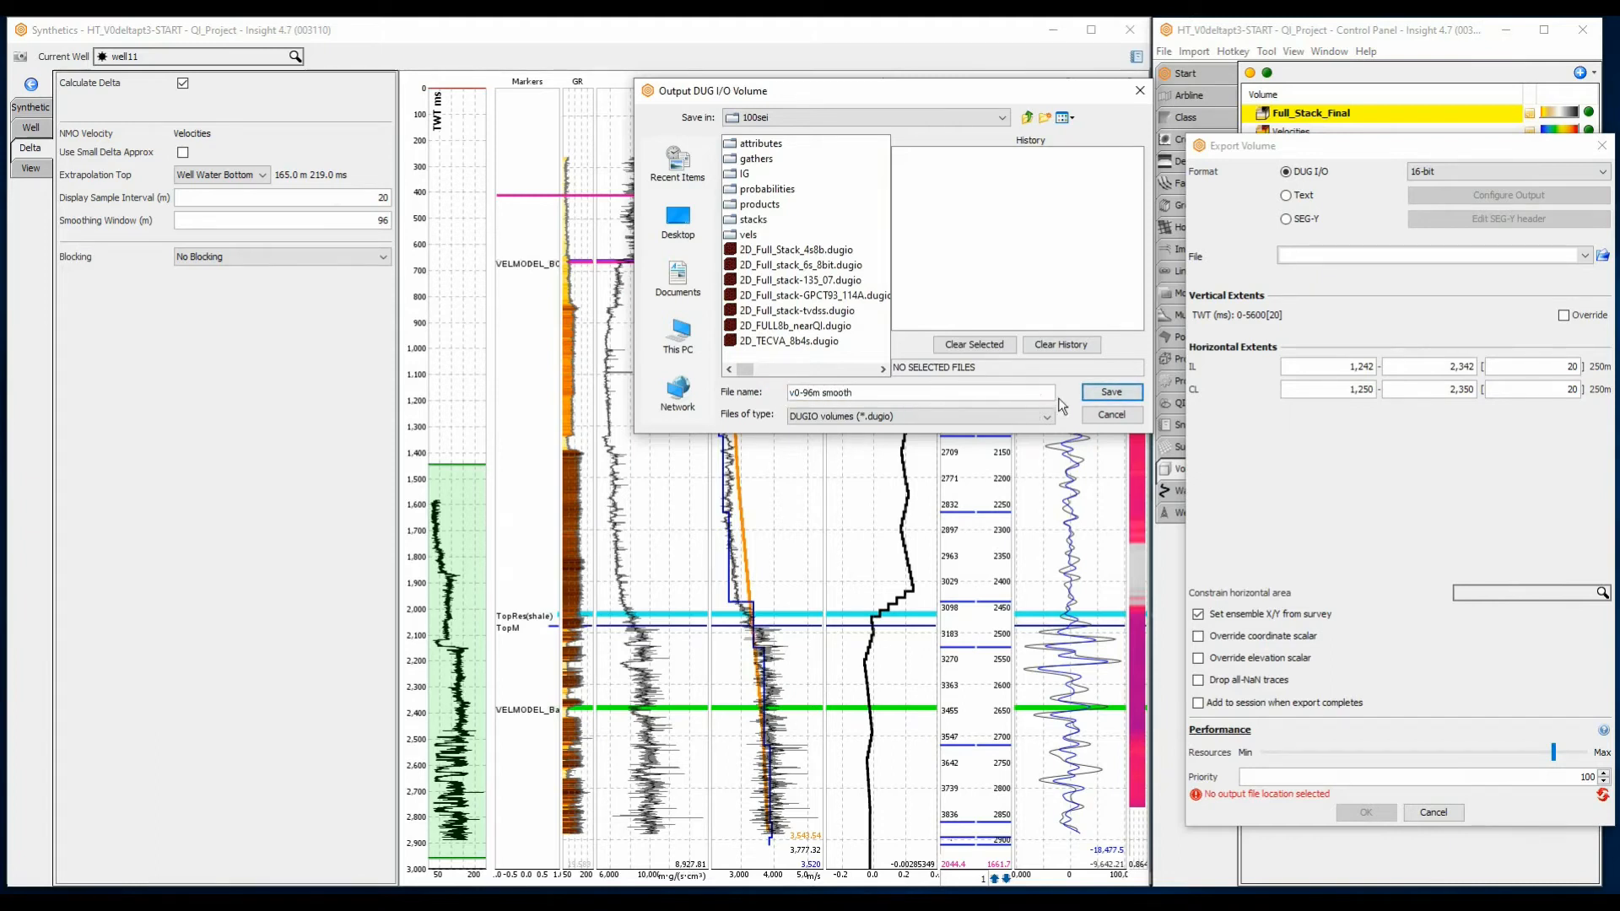
{"action": "left_click", "coordinate": [1111, 392]}
{"action": "left_click", "coordinate": [1198, 720]}
{"action": "left_click", "coordinate": [1364, 812]}
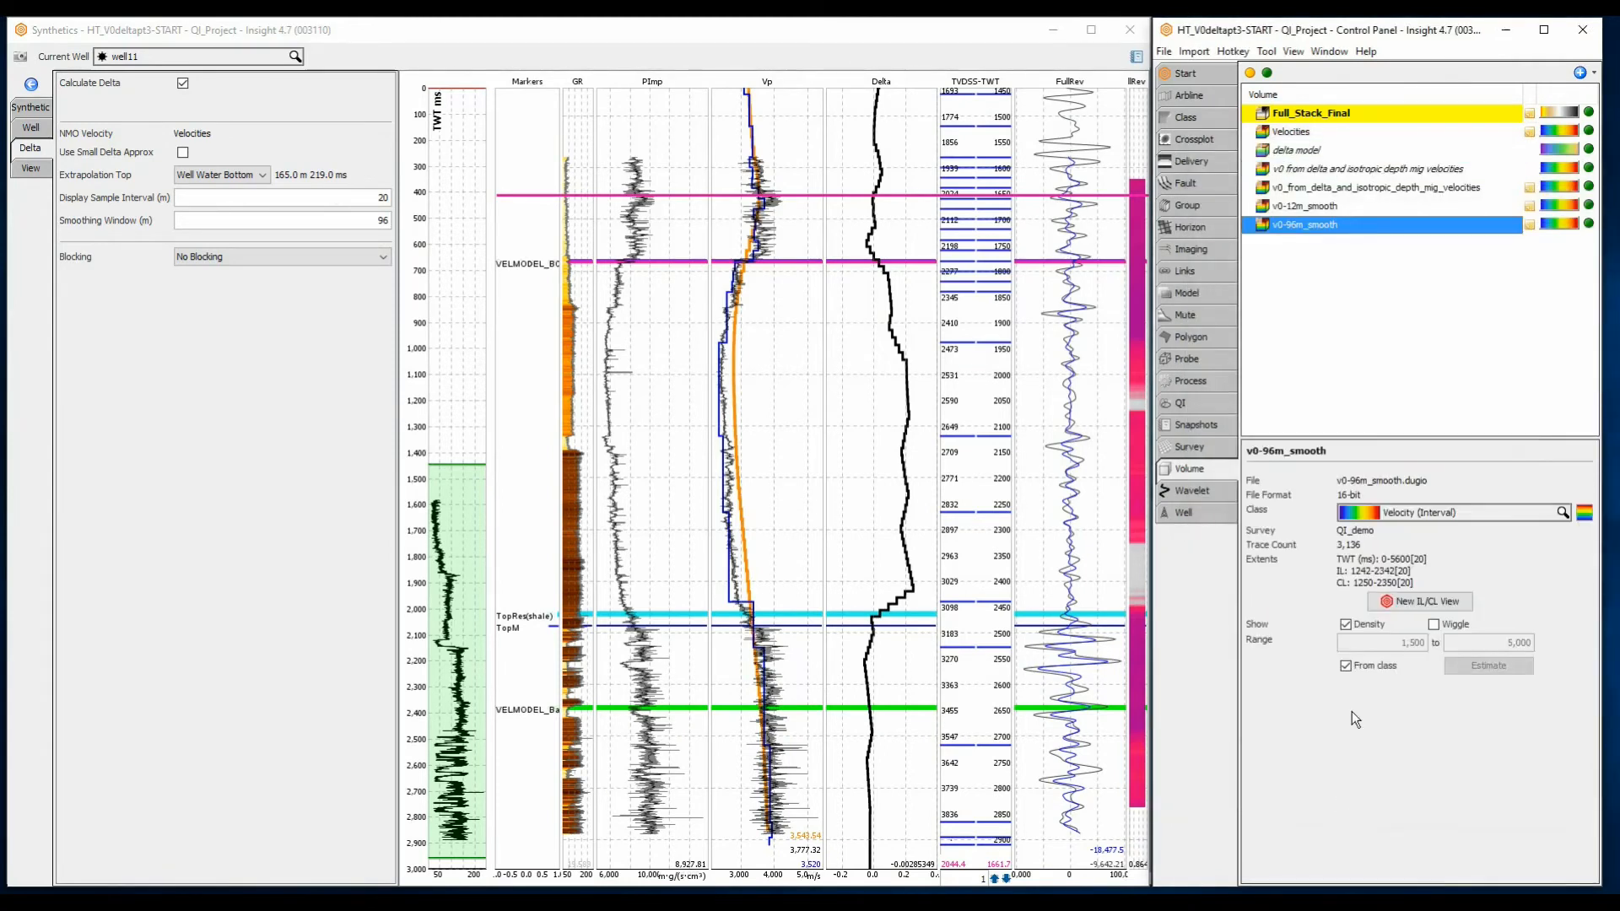
{"action": "left_click_drag", "start_coordinate": [1306, 213], "coordinate": [1303, 184]}
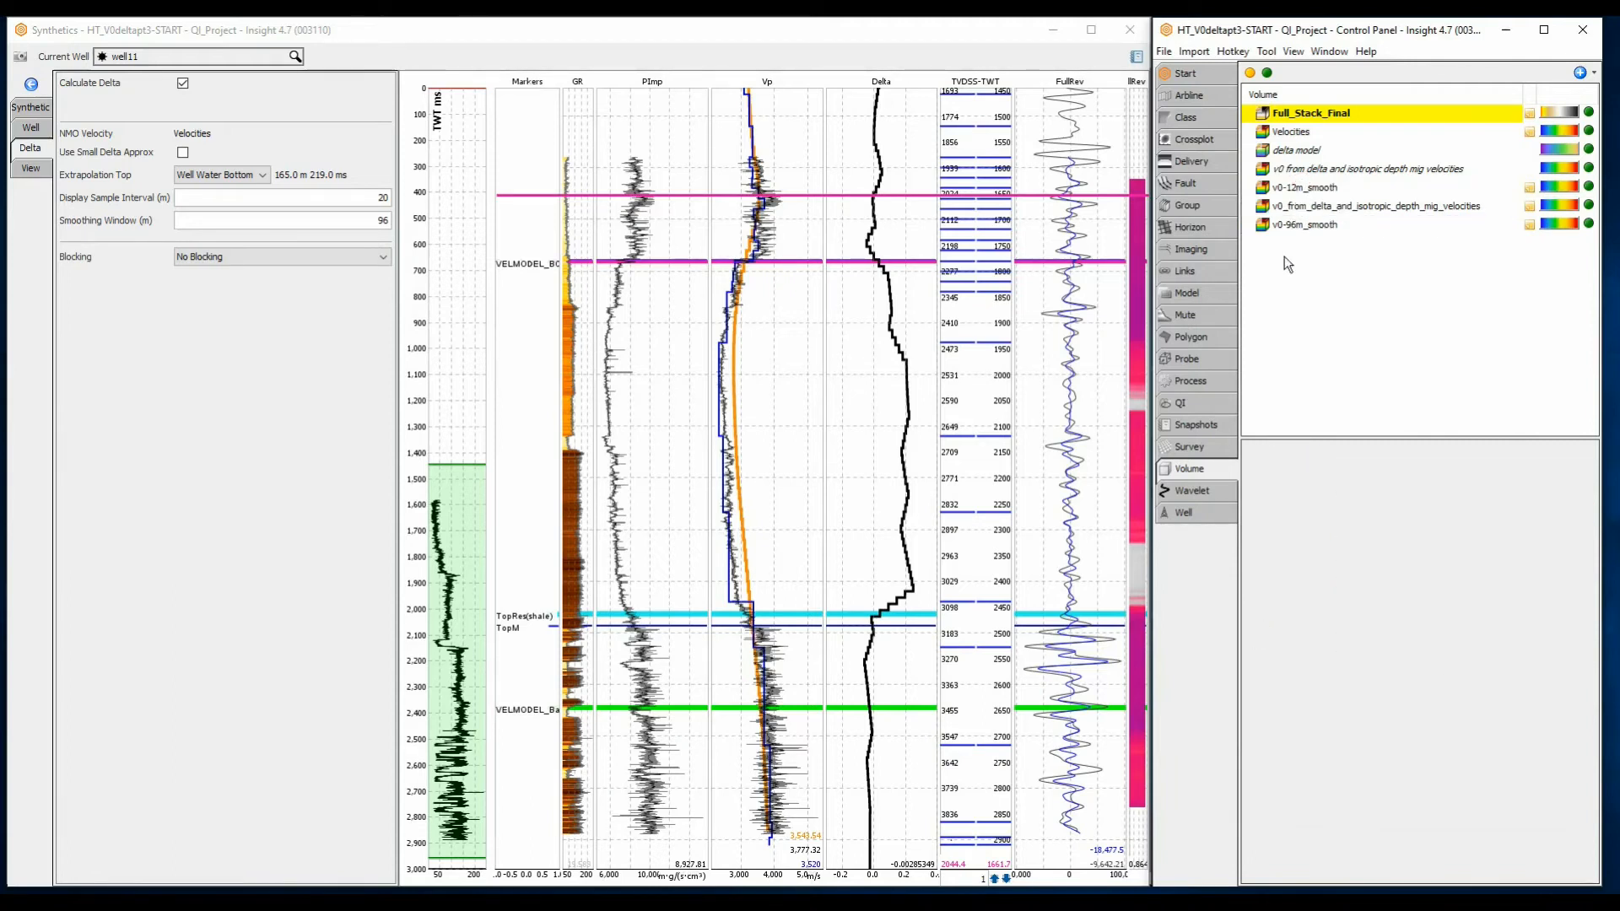
Show the Arbline_9-5-11-8 section and set the time/depth conversion velocity volume to v0-12m_smooth to inspect the depth conversion
{"action": "left_click", "coordinate": [1329, 51]}
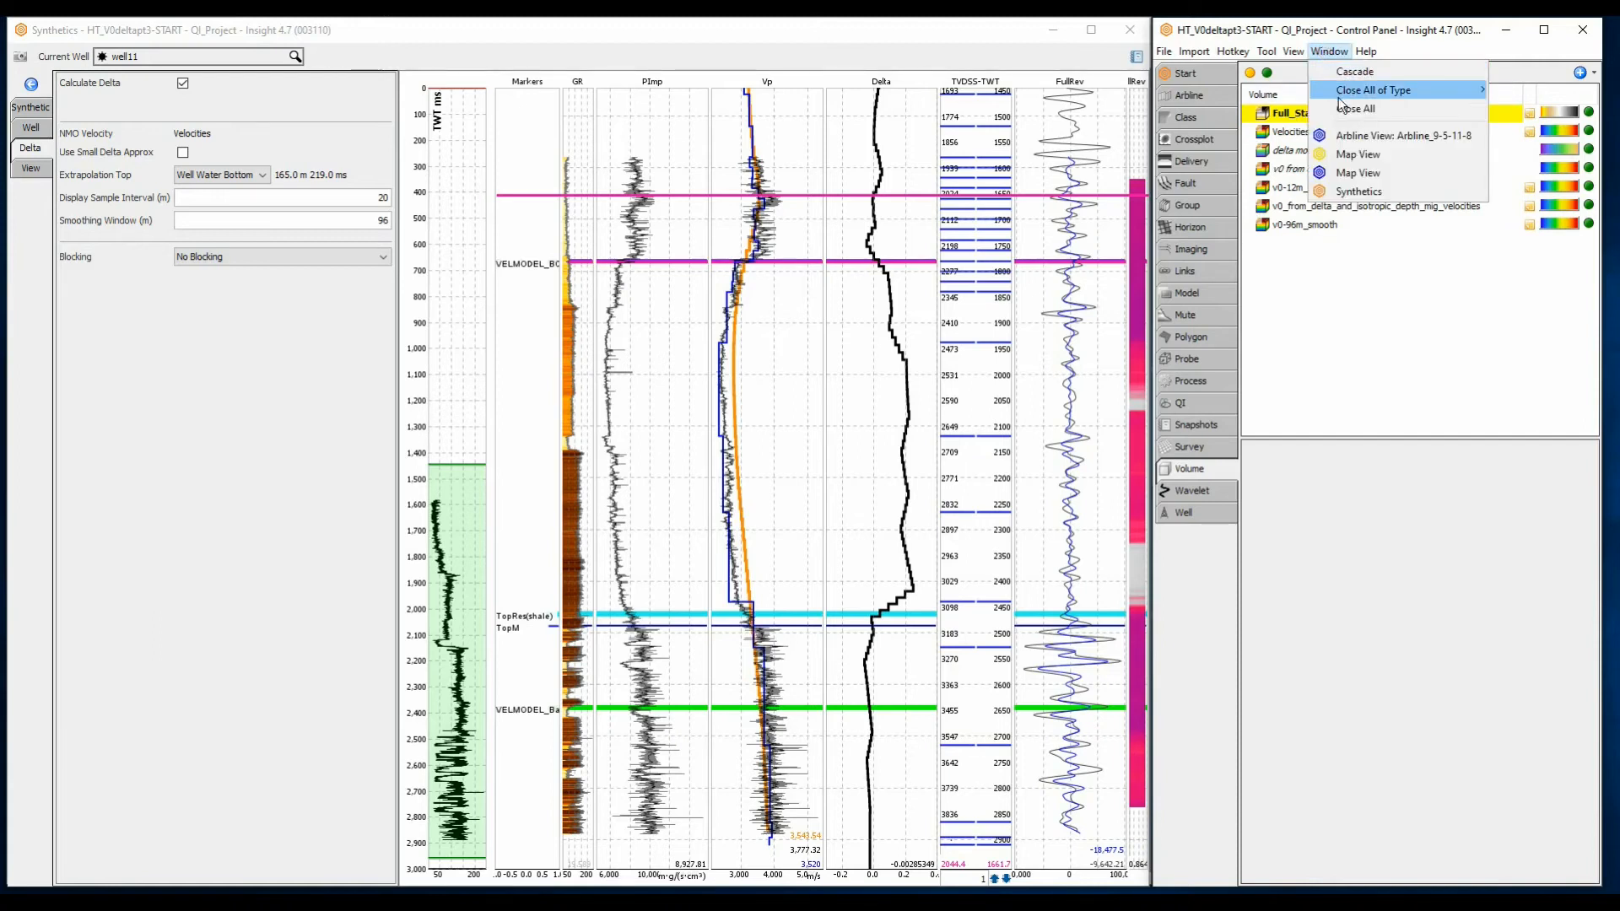
{"action": "left_click", "coordinate": [1346, 135]}
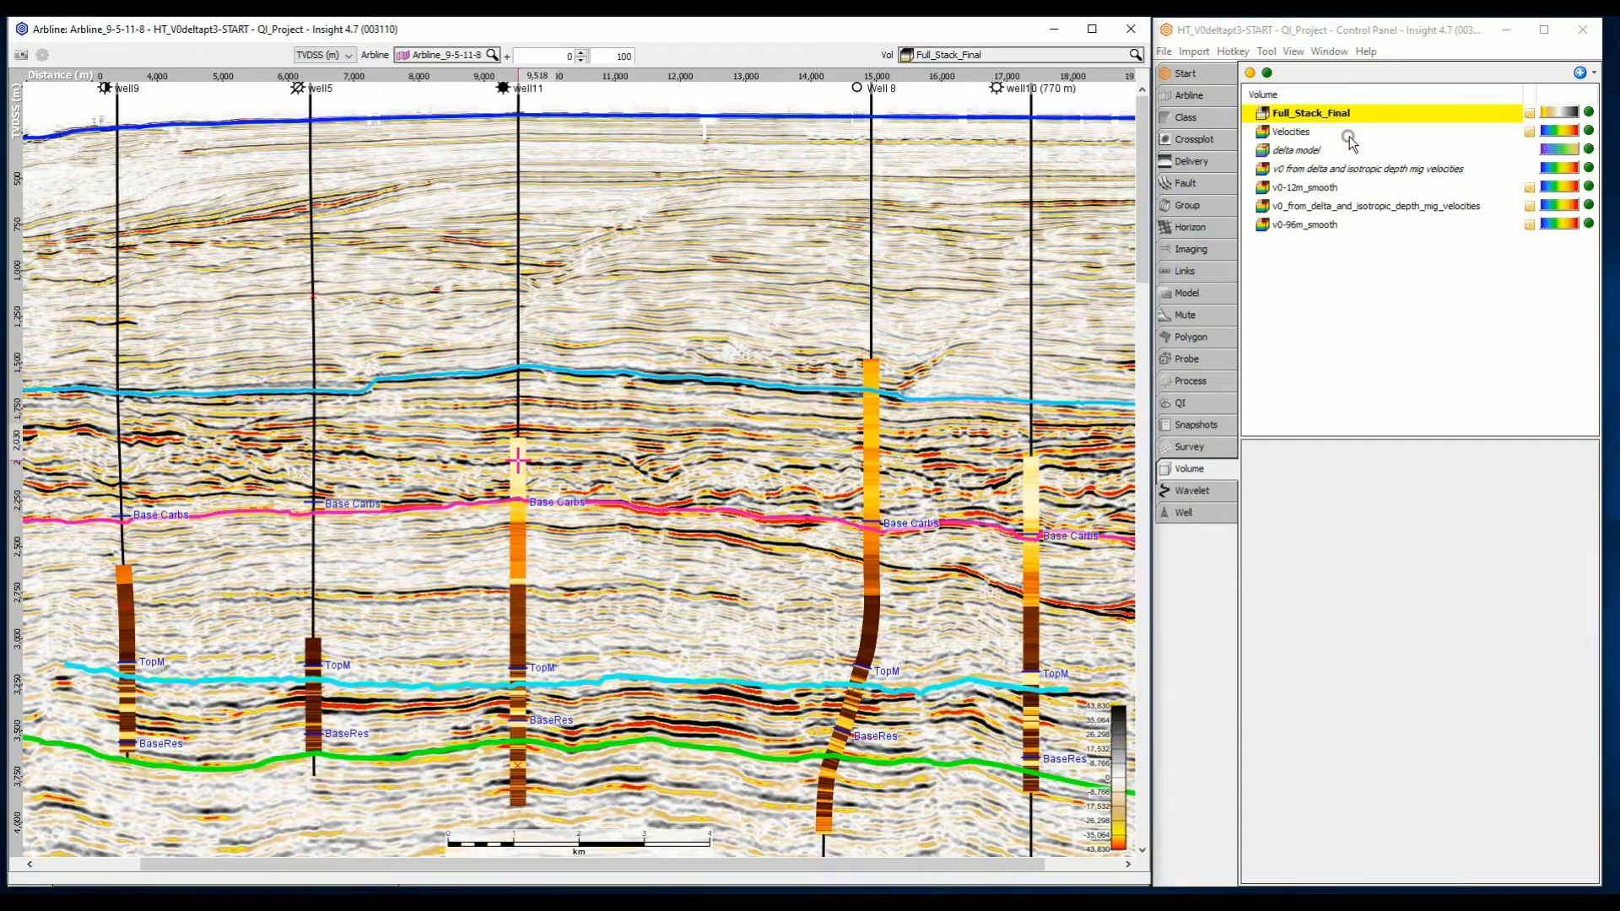
{"action": "left_click", "coordinate": [1166, 51]}
{"action": "left_click", "coordinate": [1218, 219]}
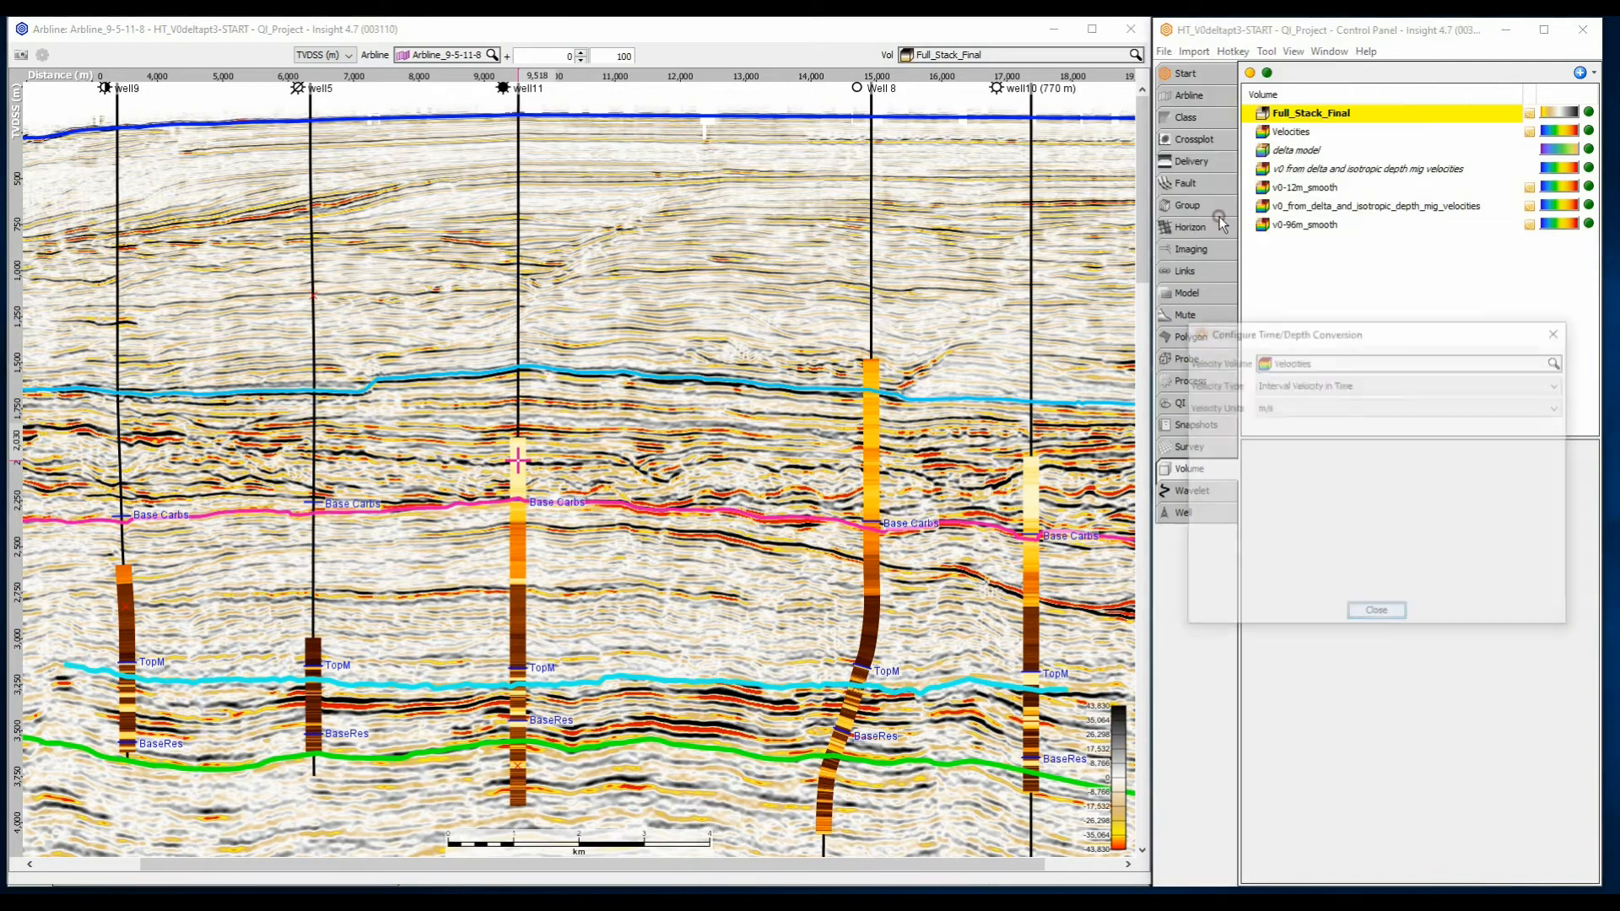
{"action": "left_click", "coordinate": [1310, 363]}
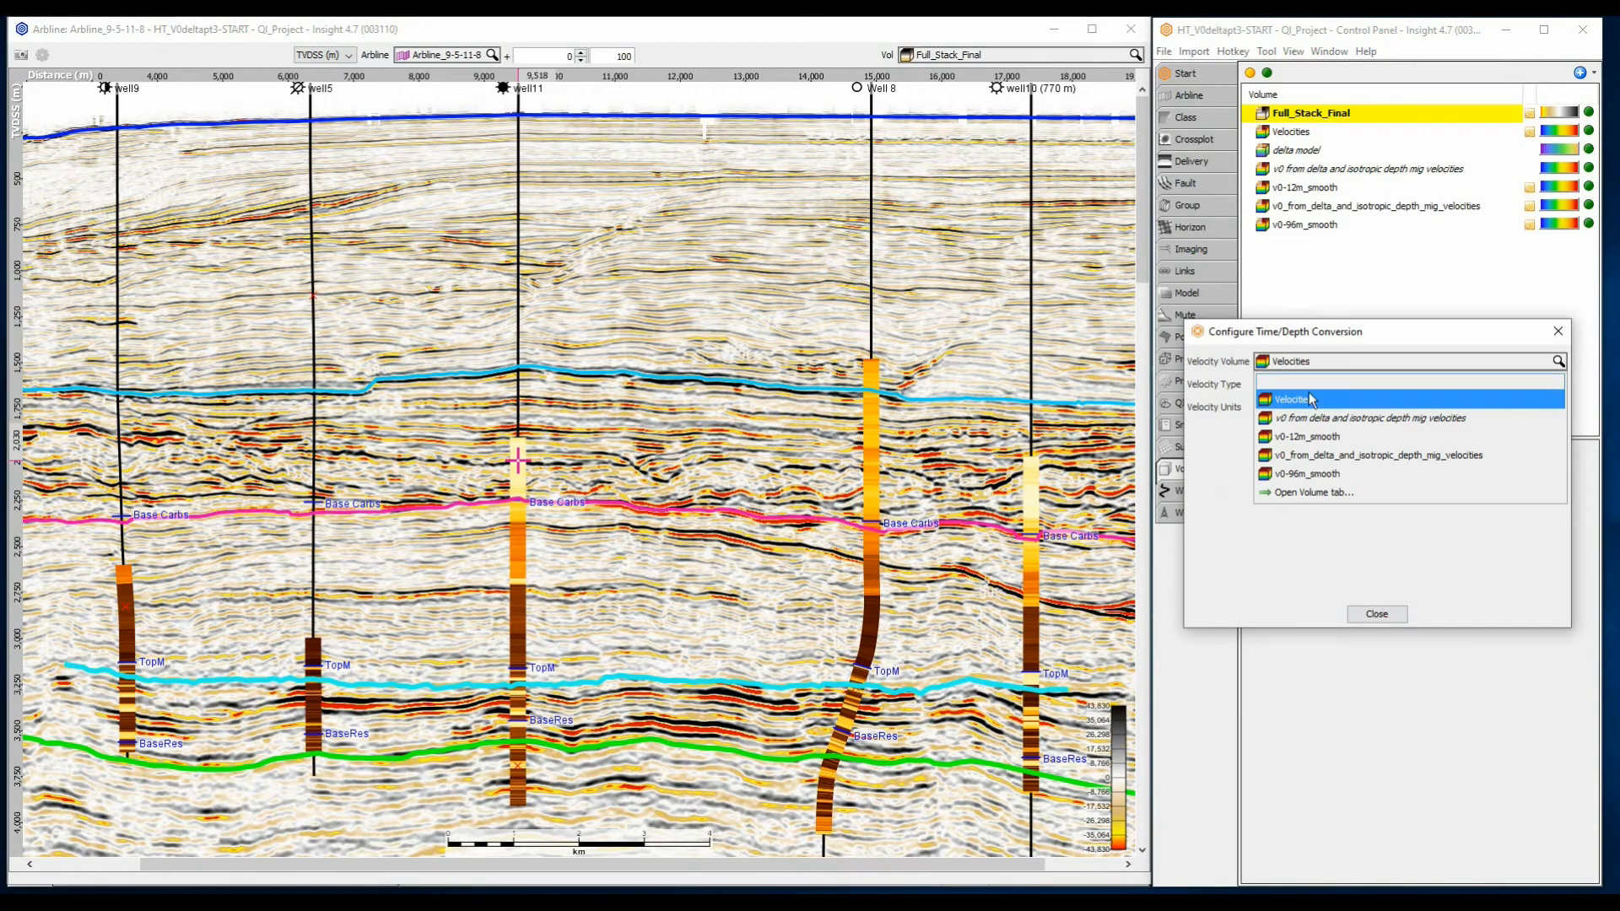
{"action": "left_click", "coordinate": [1304, 438]}
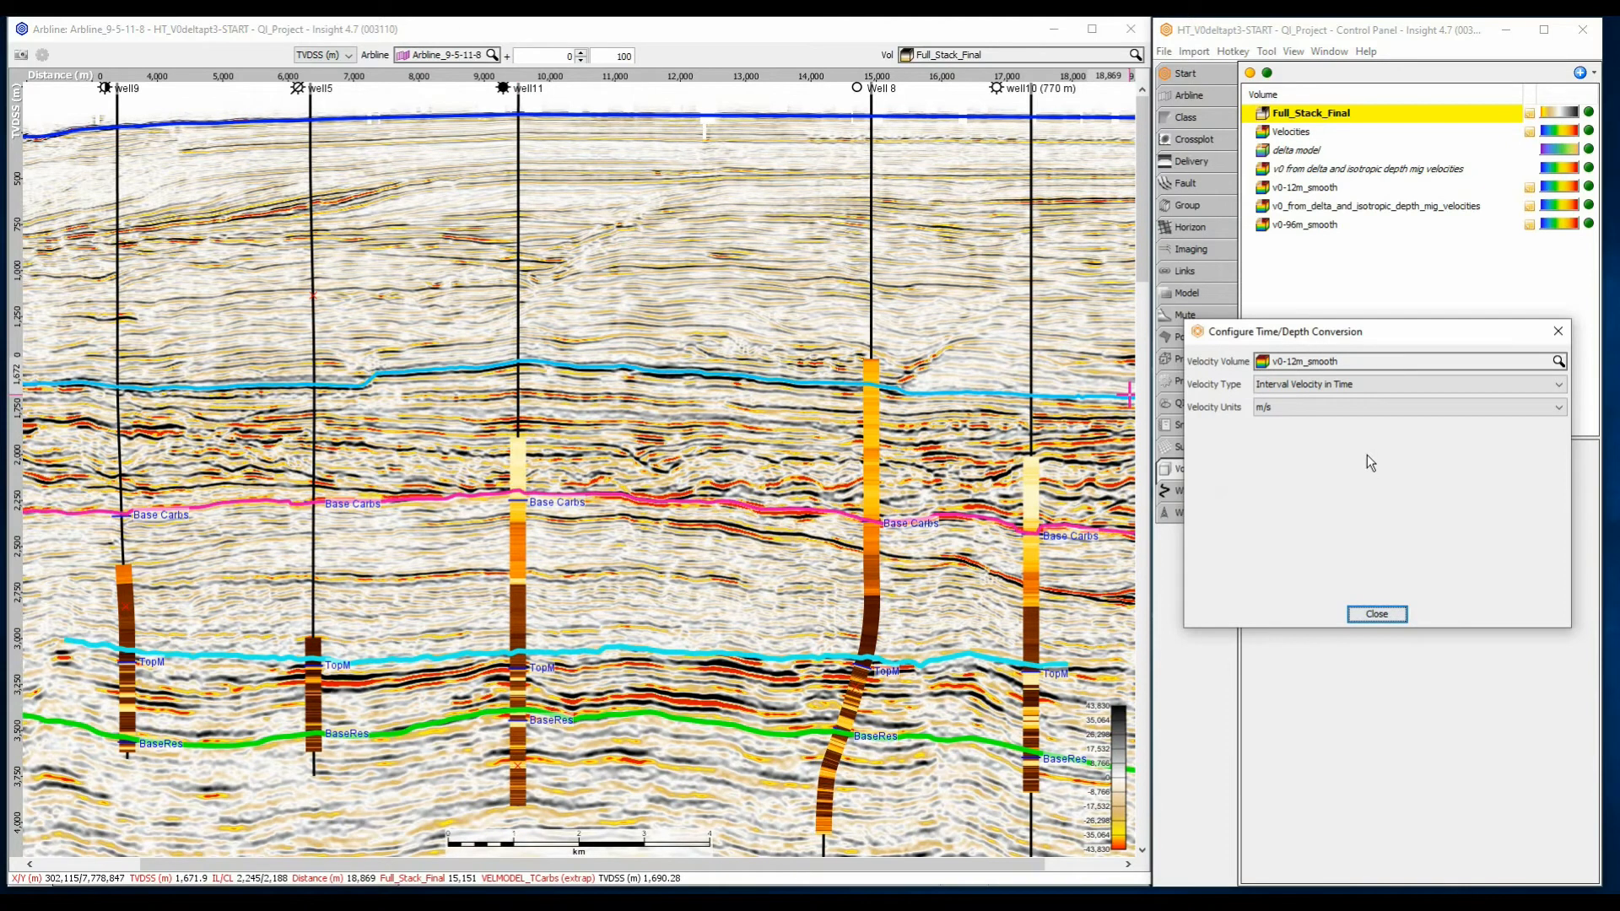
Compare the section's depth conversion by switching the velocity volume to v0_from_delta_and_isotropic_depth_mig_velocities, v0-96m_smooth and back to Velocities
{"action": "left_click", "coordinate": [1320, 361]}
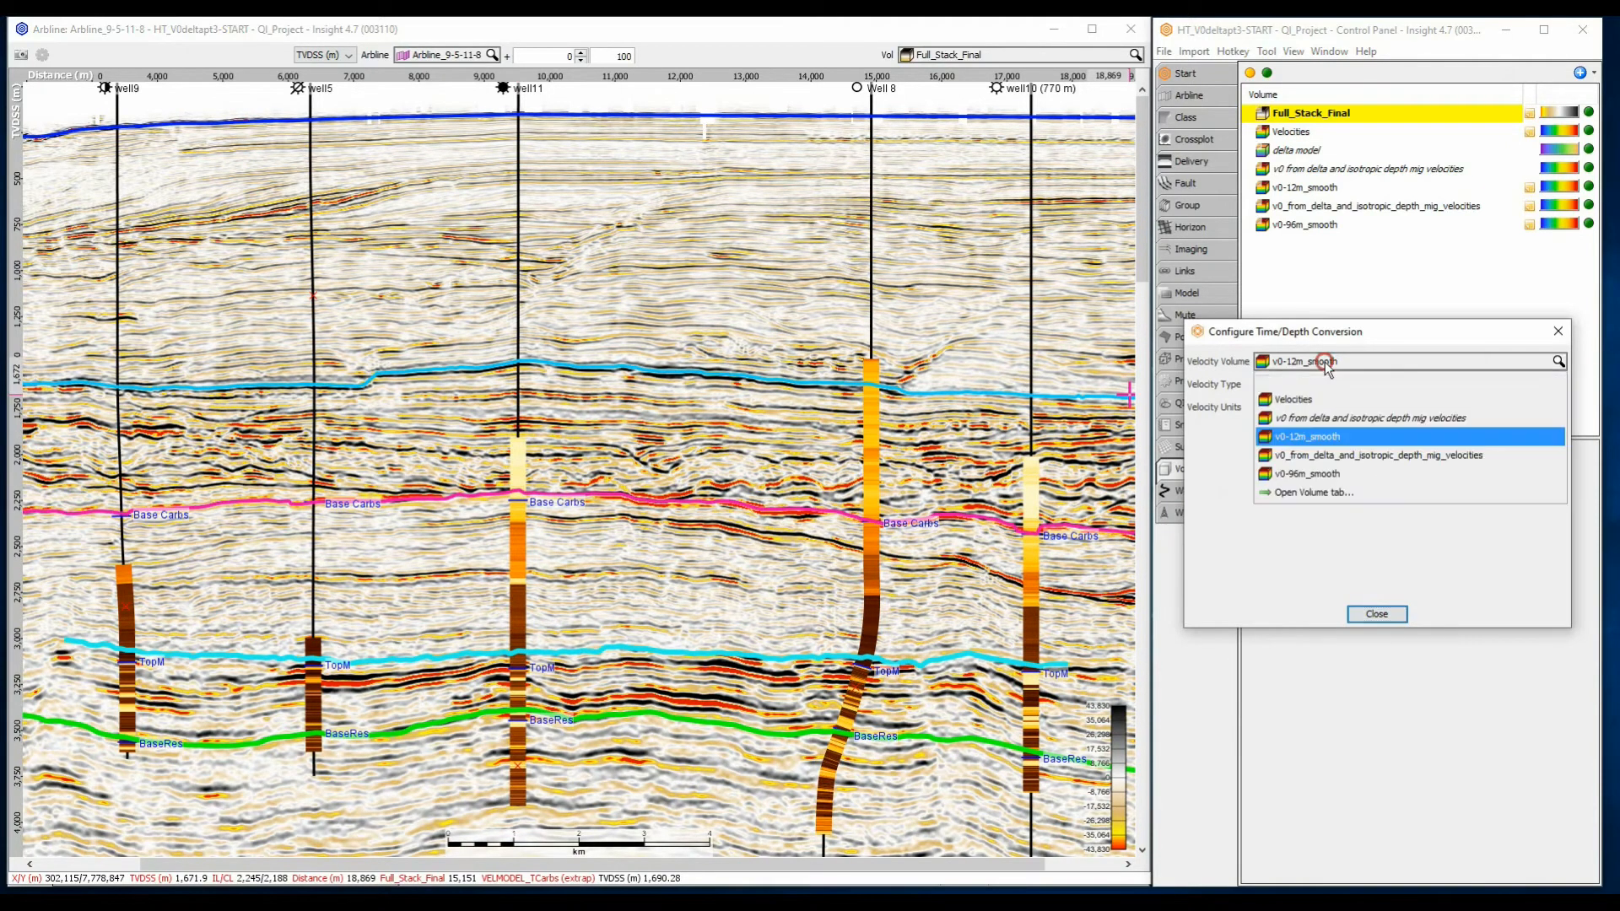
{"action": "left_click", "coordinate": [1317, 457]}
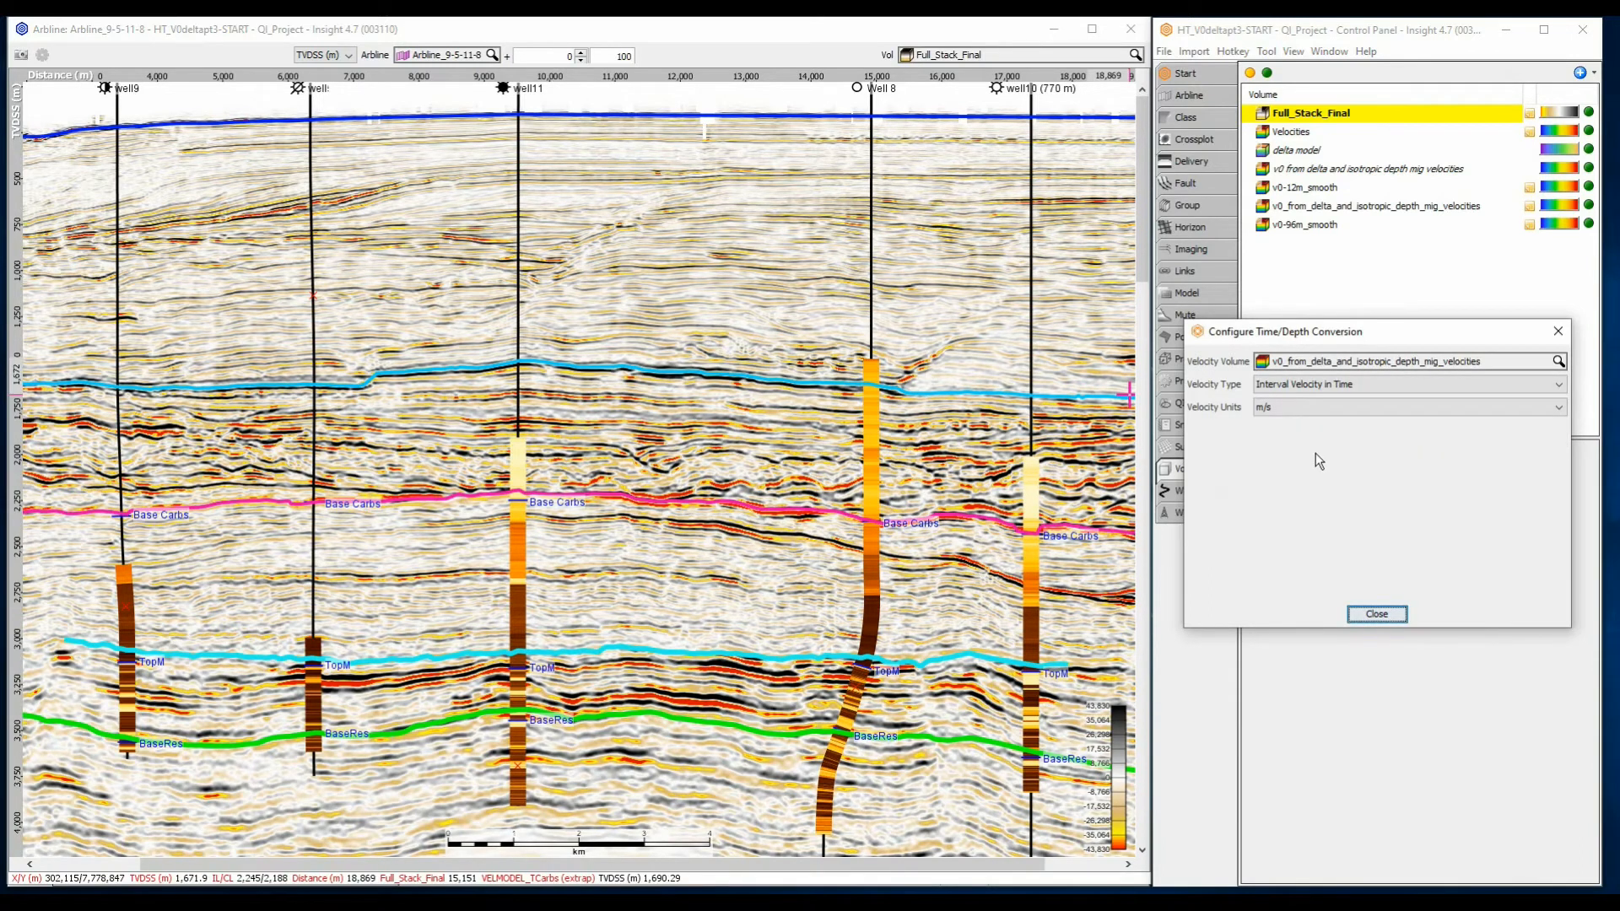
{"action": "left_click", "coordinate": [1316, 362]}
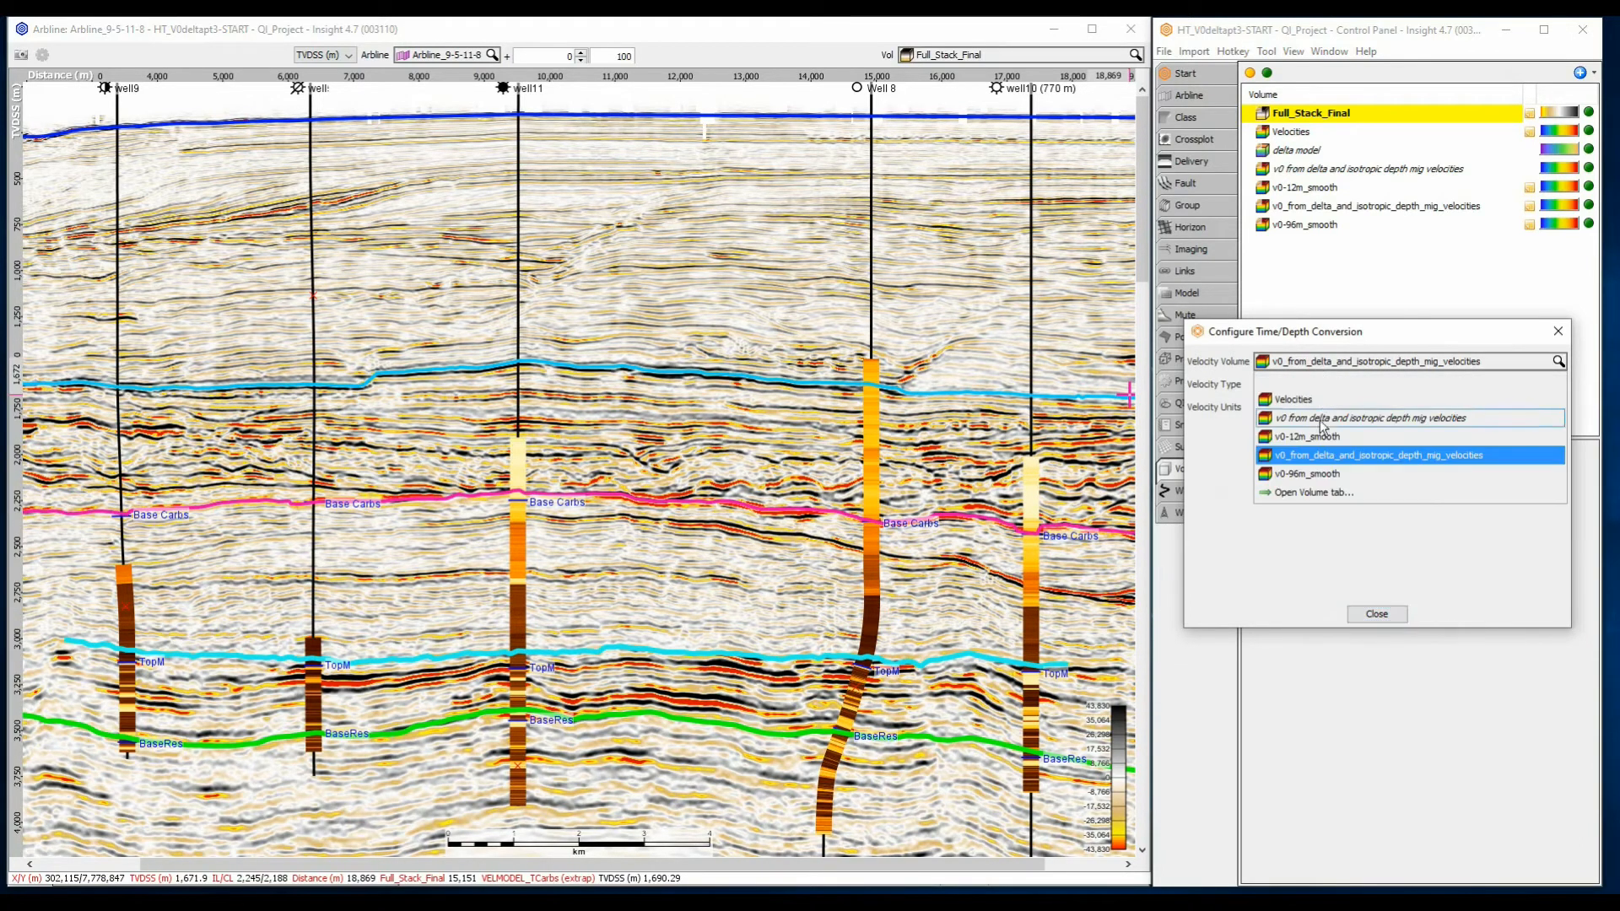
{"action": "left_click", "coordinate": [1314, 473]}
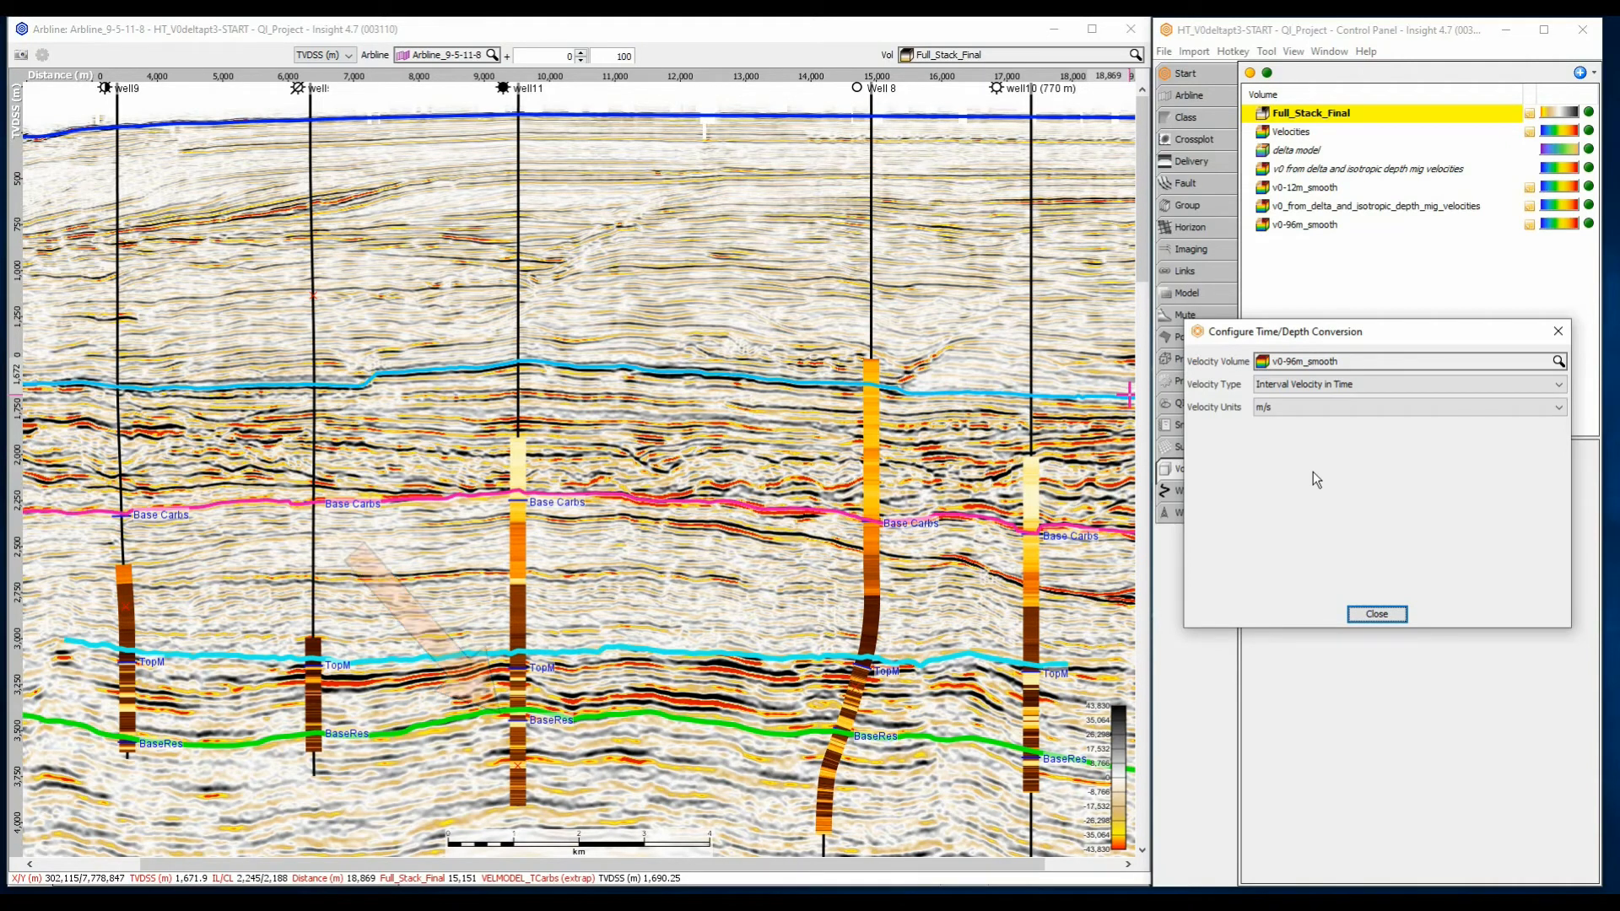
{"action": "left_click", "coordinate": [1319, 388]}
{"action": "left_click", "coordinate": [1316, 400]}
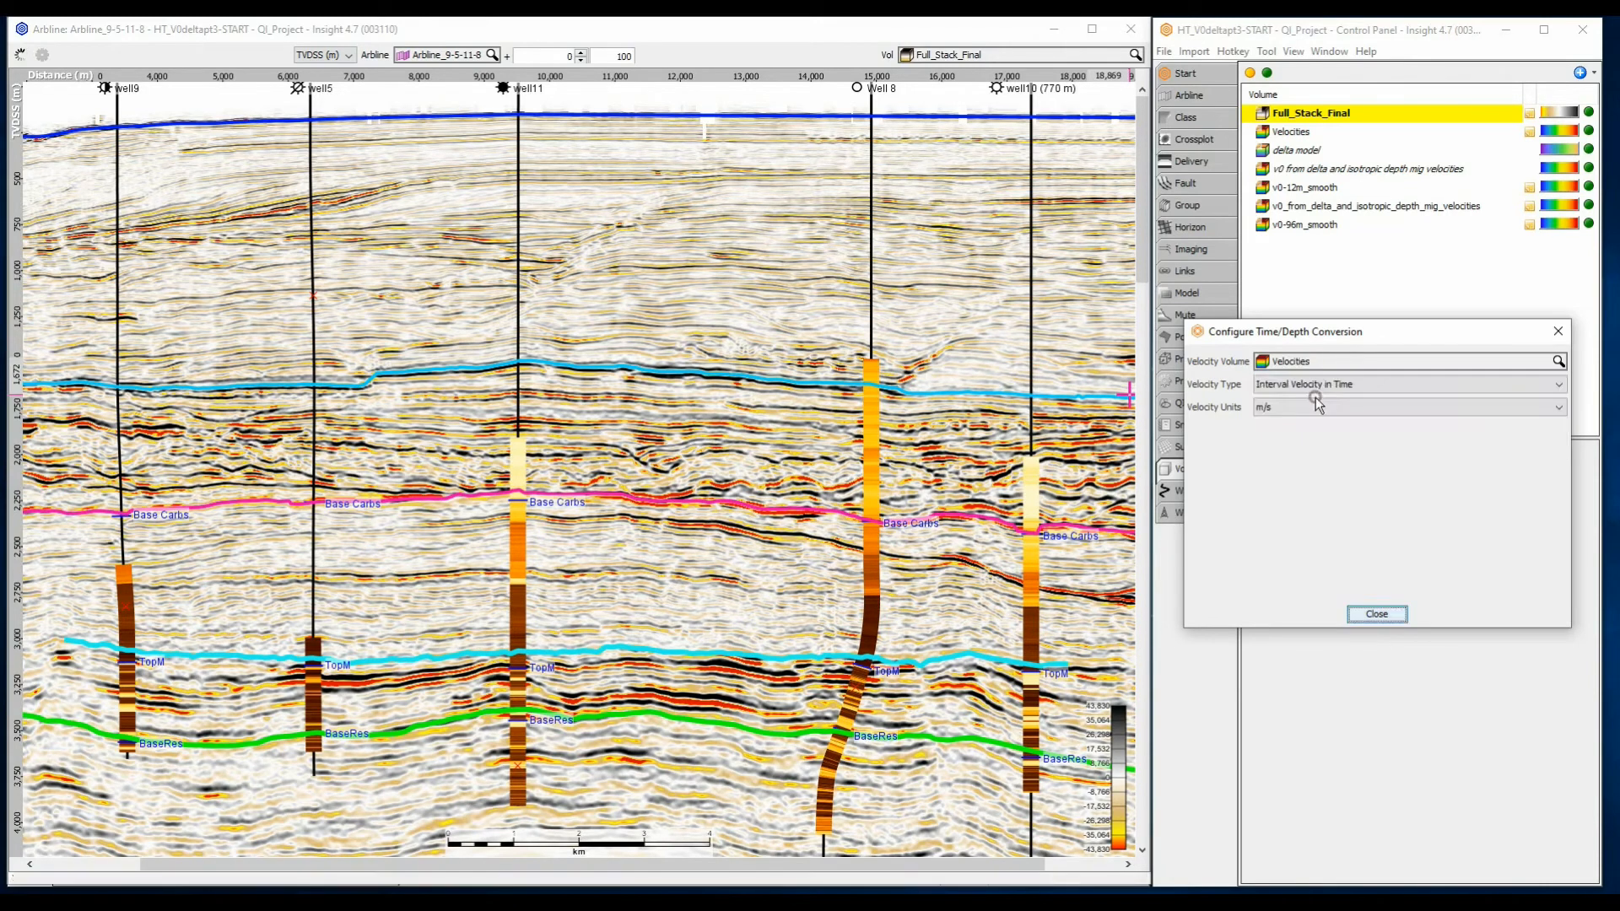
Close the time/depth conversion settings and remove well11 from the wells of the delta model process
{"action": "left_click", "coordinate": [1373, 614]}
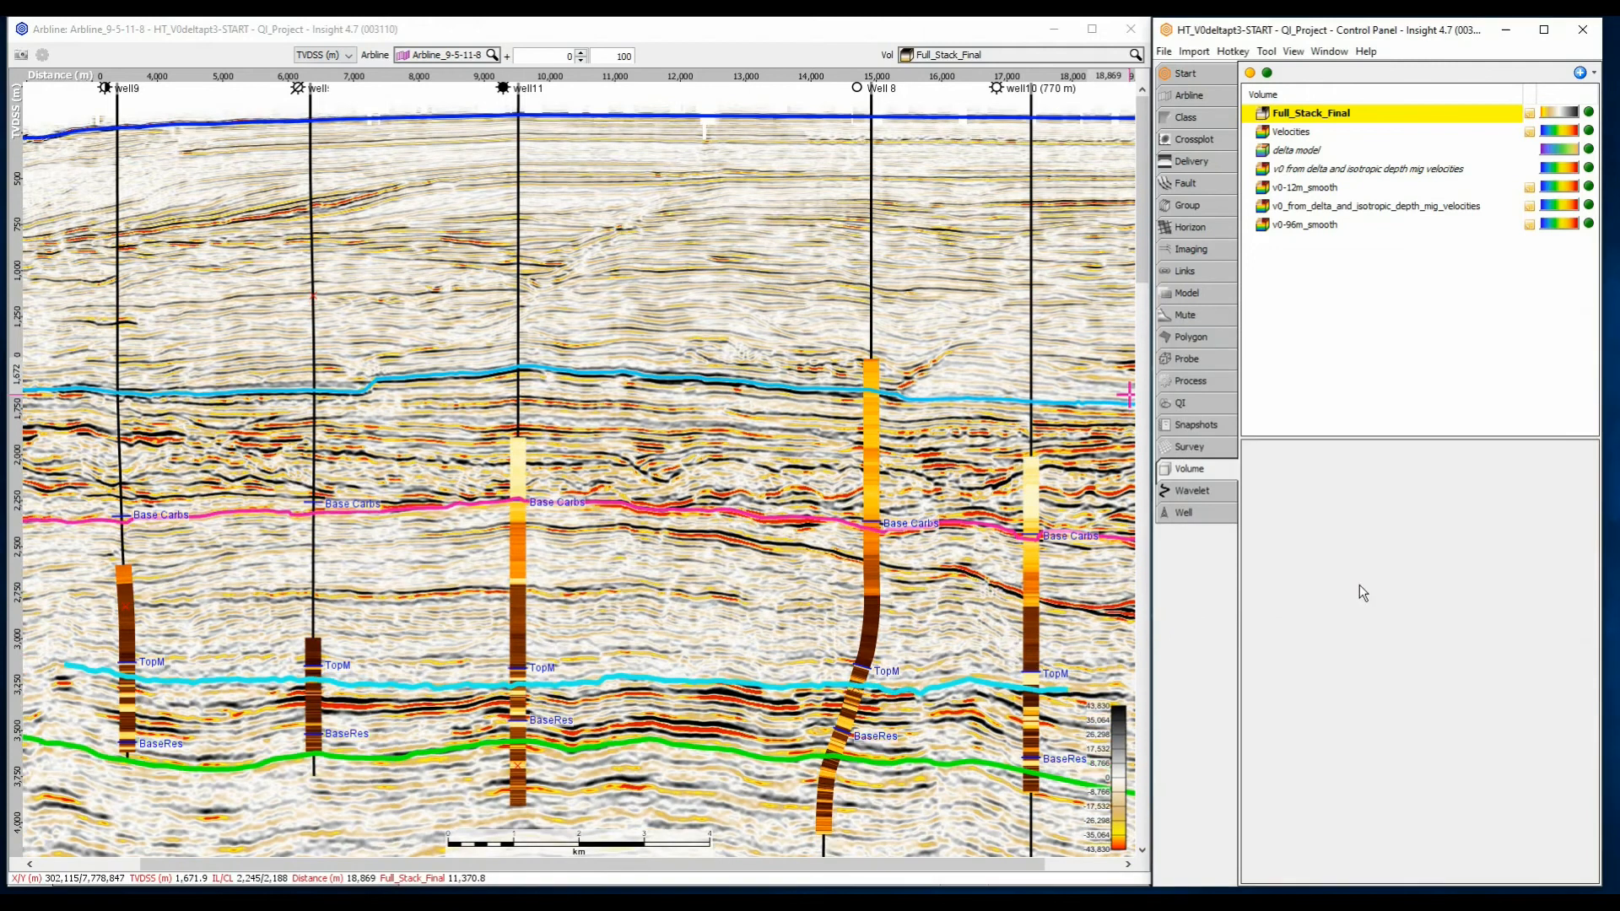
{"action": "left_click", "coordinate": [1215, 386]}
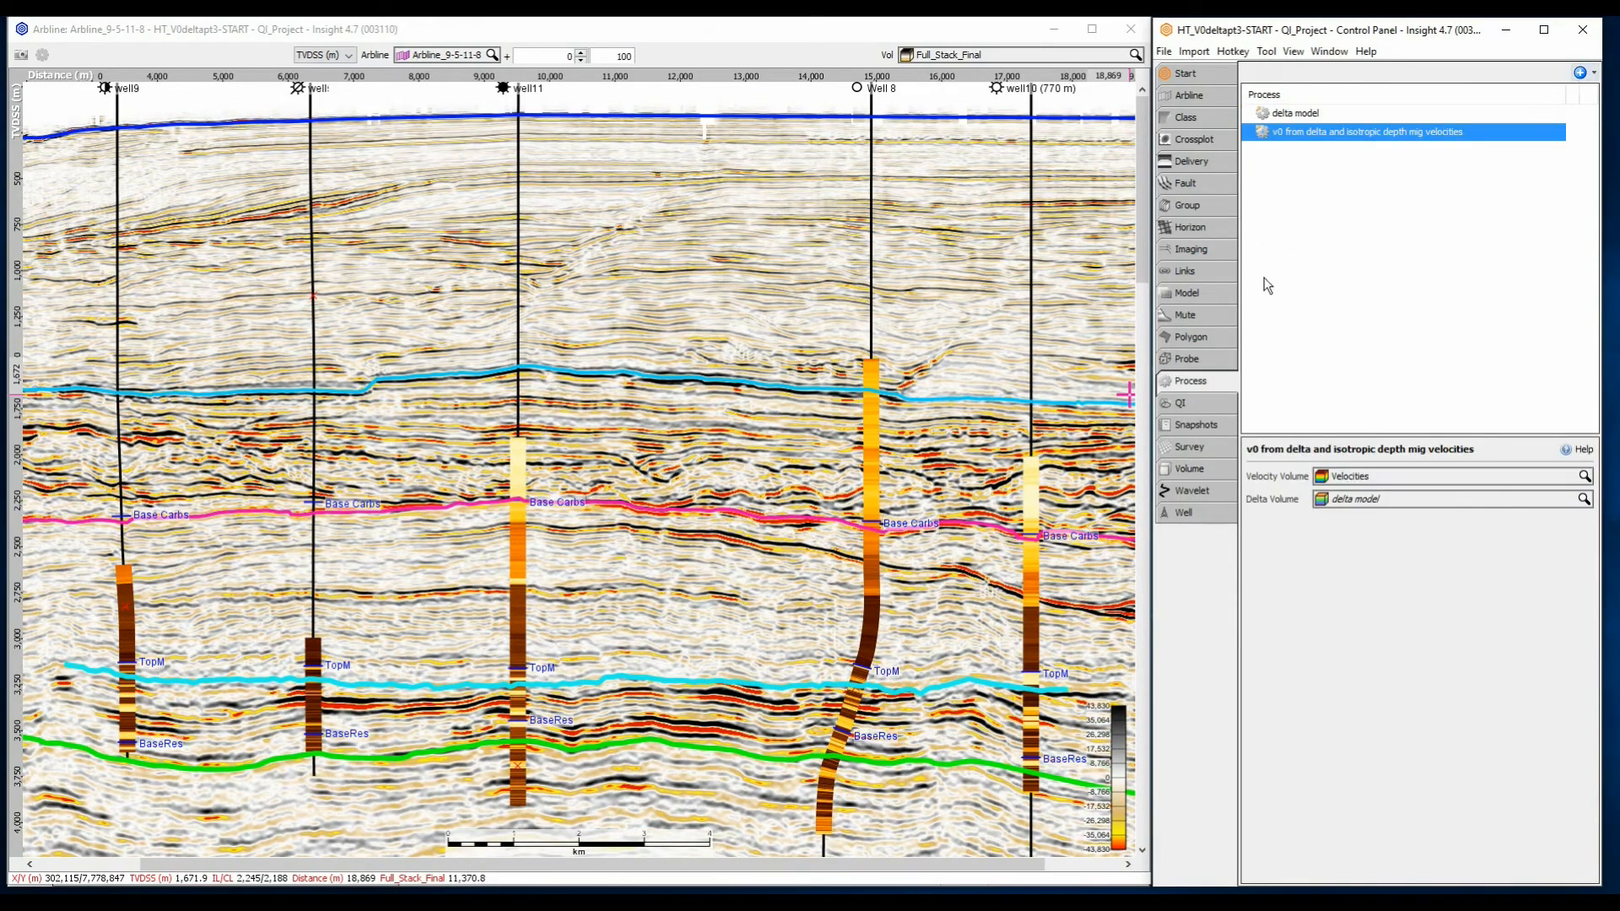
{"action": "left_click", "coordinate": [1339, 118]}
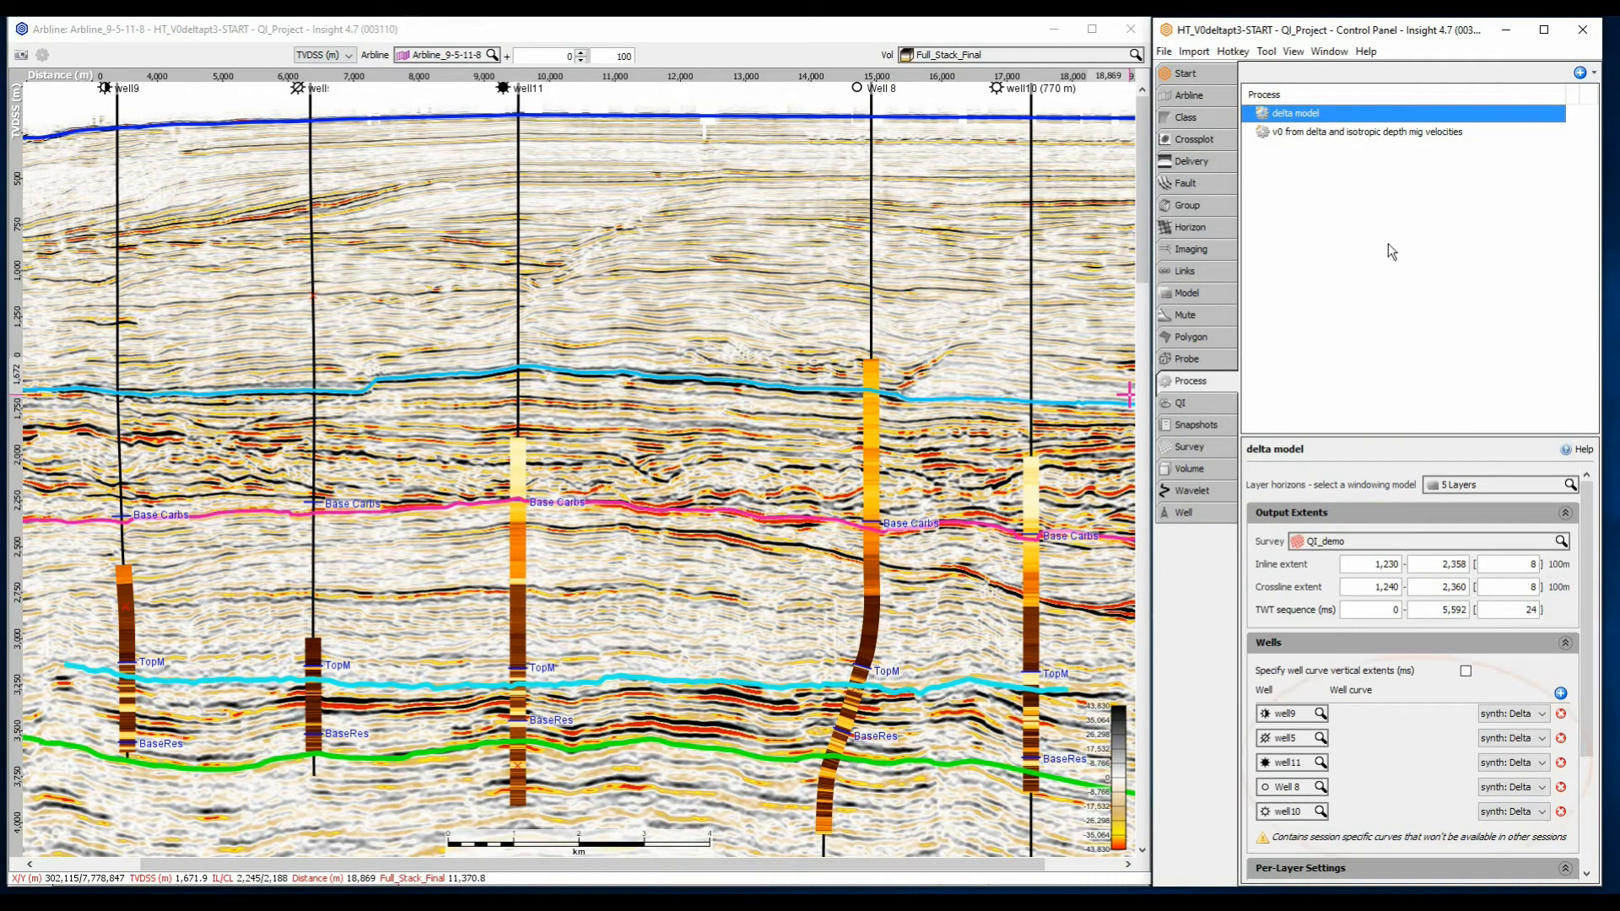
{"action": "left_click", "coordinate": [1562, 763]}
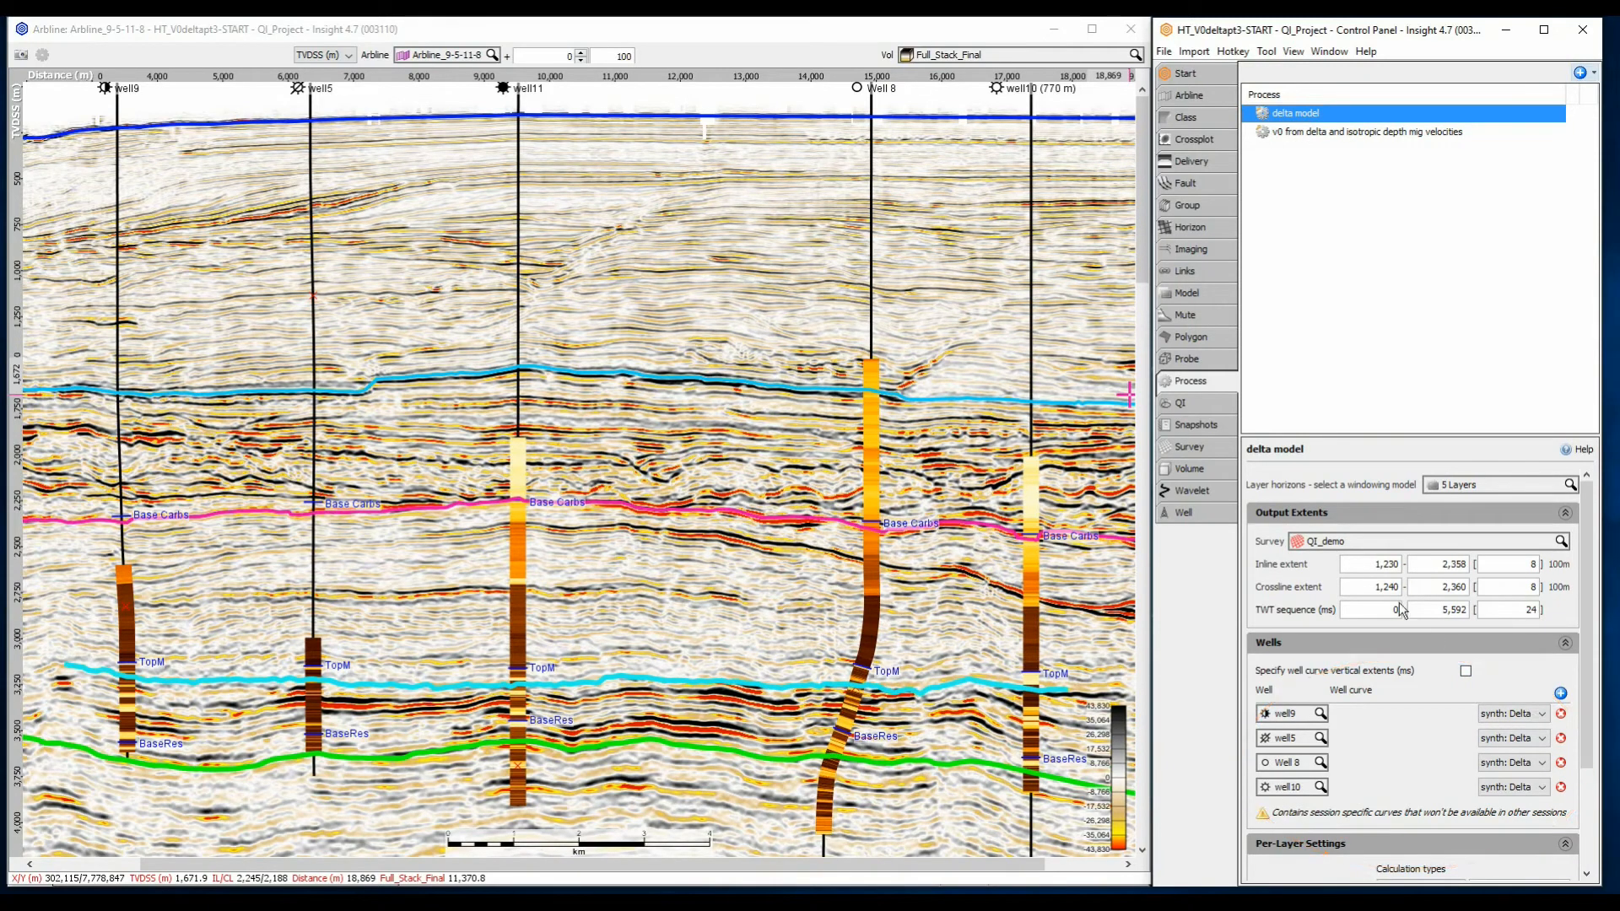
Export the italicised v0 from delta and isotropic depth mig velocities volume as "v0-minus11" in DUG I/O format, adding it to the session
{"action": "left_click", "coordinate": [1228, 473]}
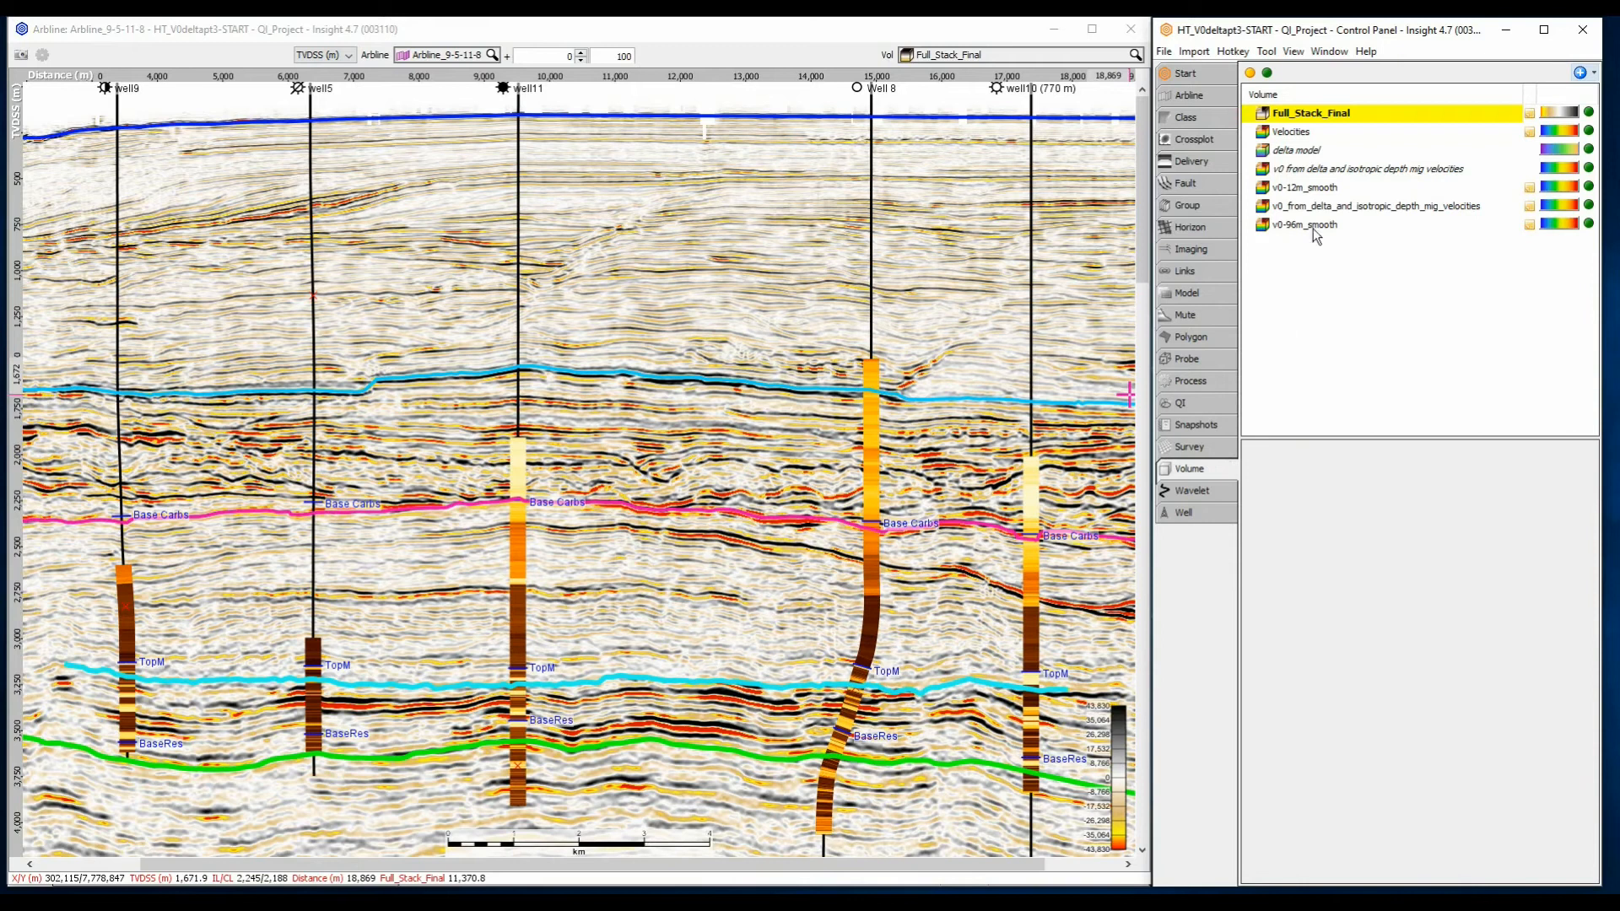
{"action": "right_click", "coordinate": [1334, 172]}
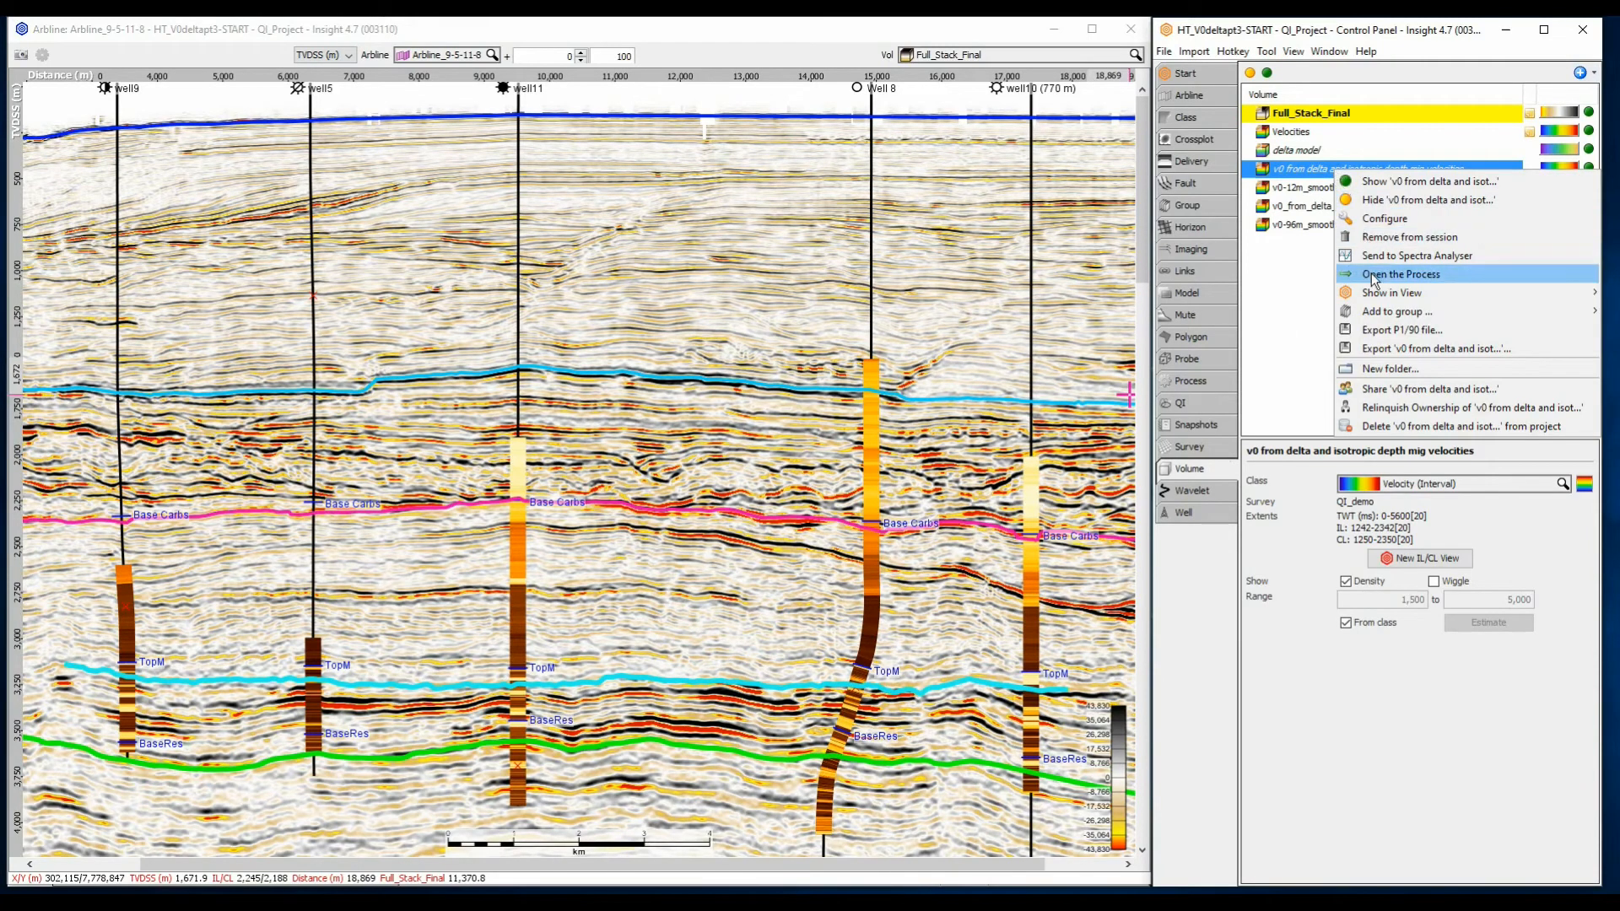
{"action": "left_click", "coordinate": [1385, 353]}
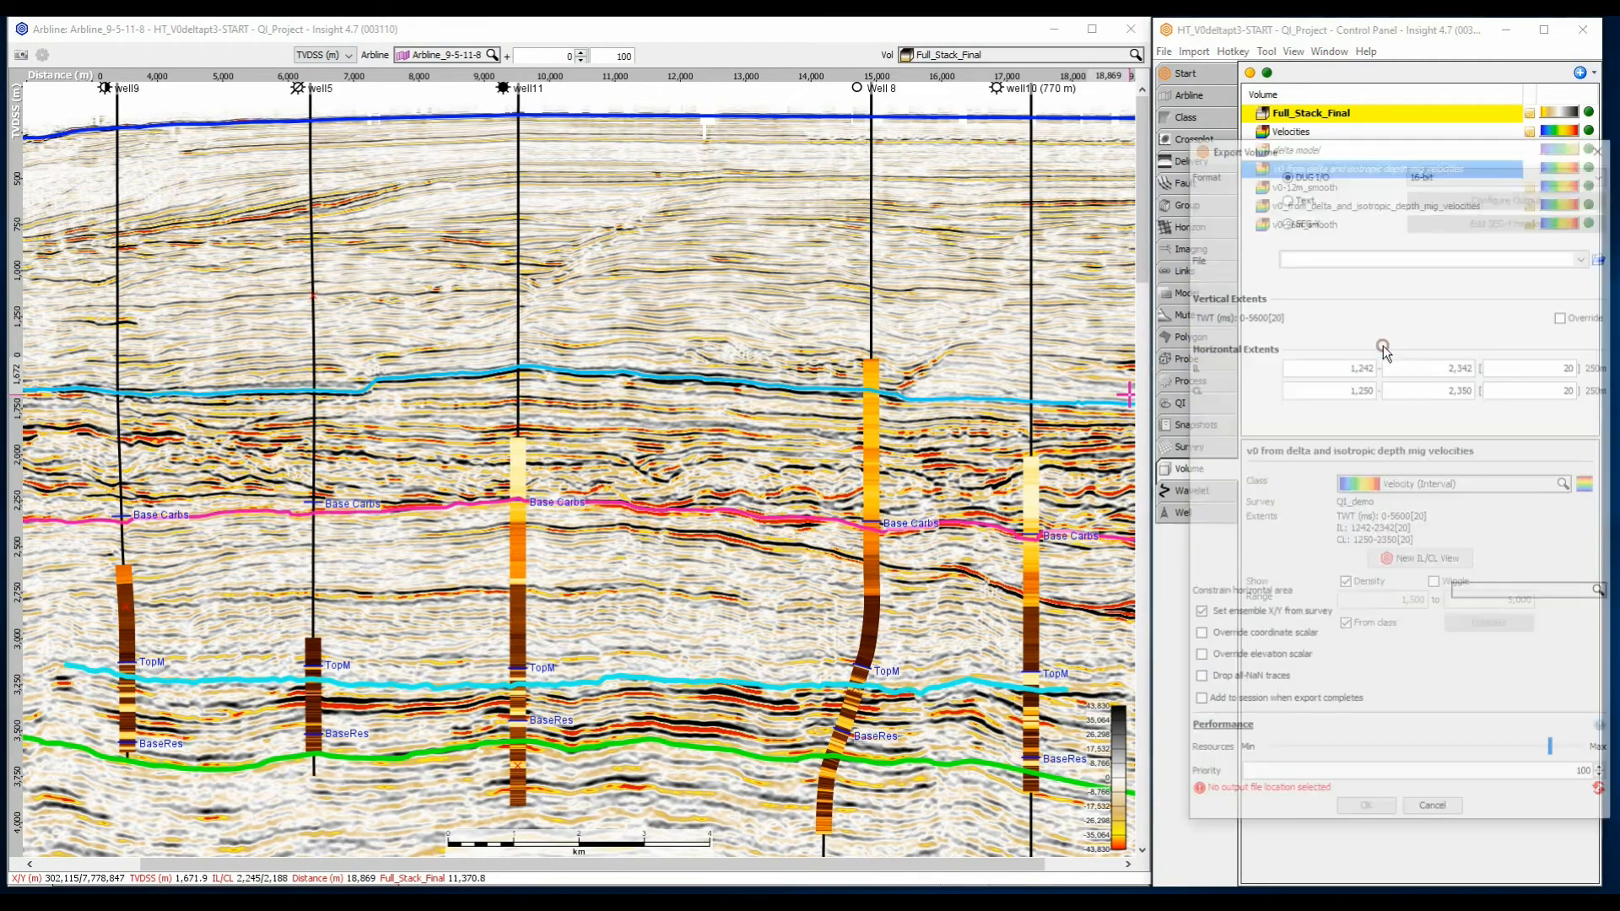
{"action": "left_click", "coordinate": [1601, 255]}
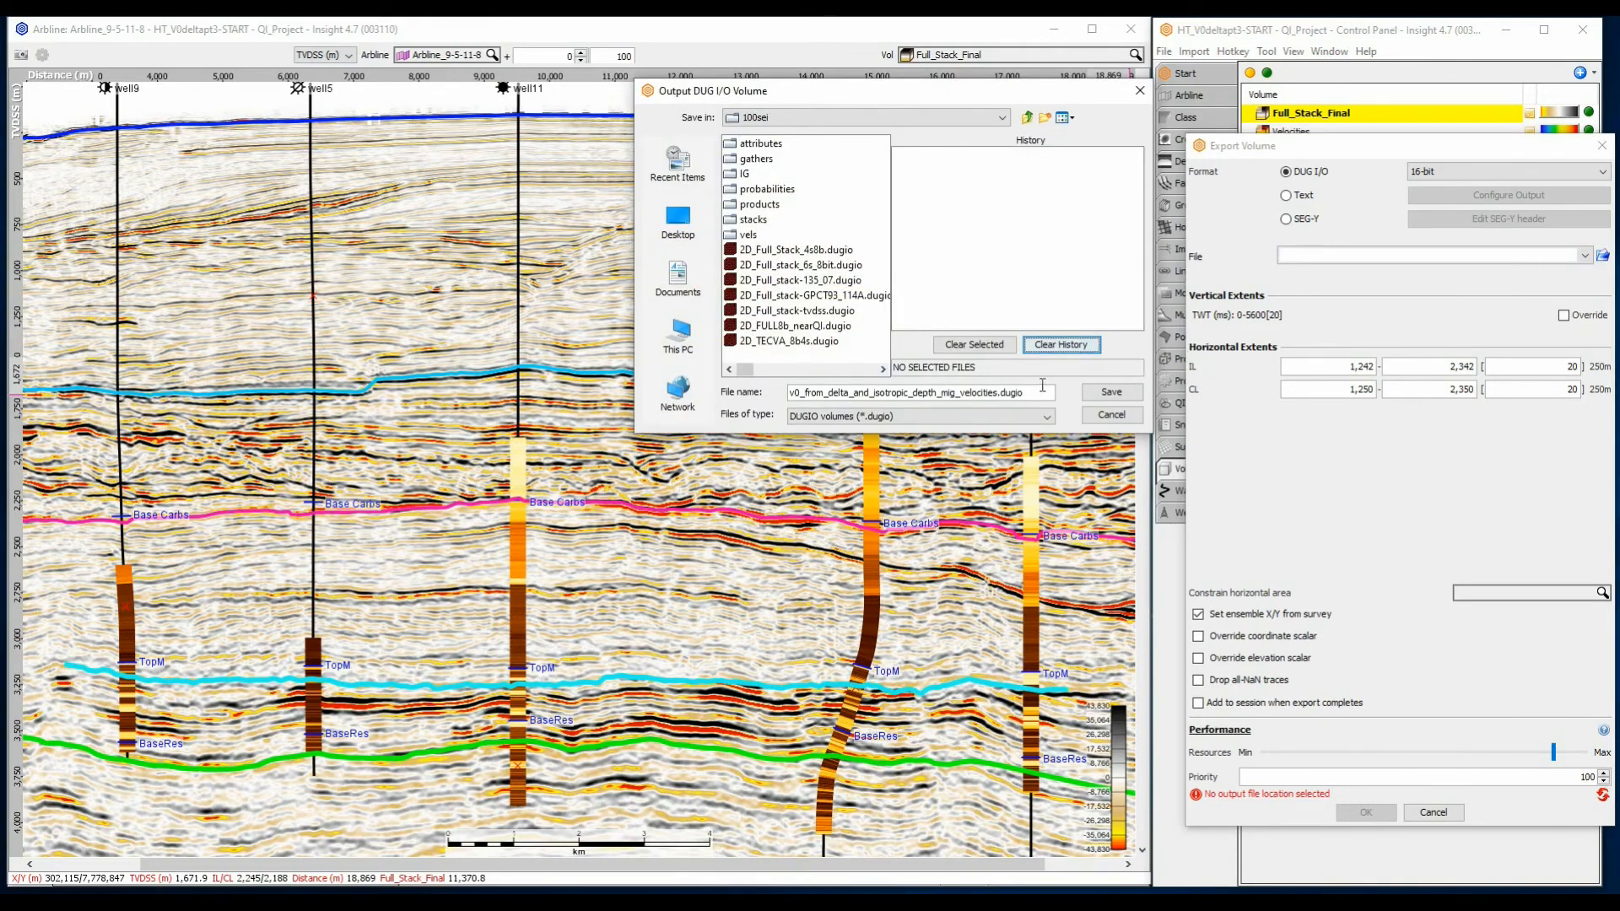
{"action": "left_click_drag", "start_coordinate": [1038, 392], "coordinate": [768, 378]}
{"action": "type", "text": "v0-minus11"}
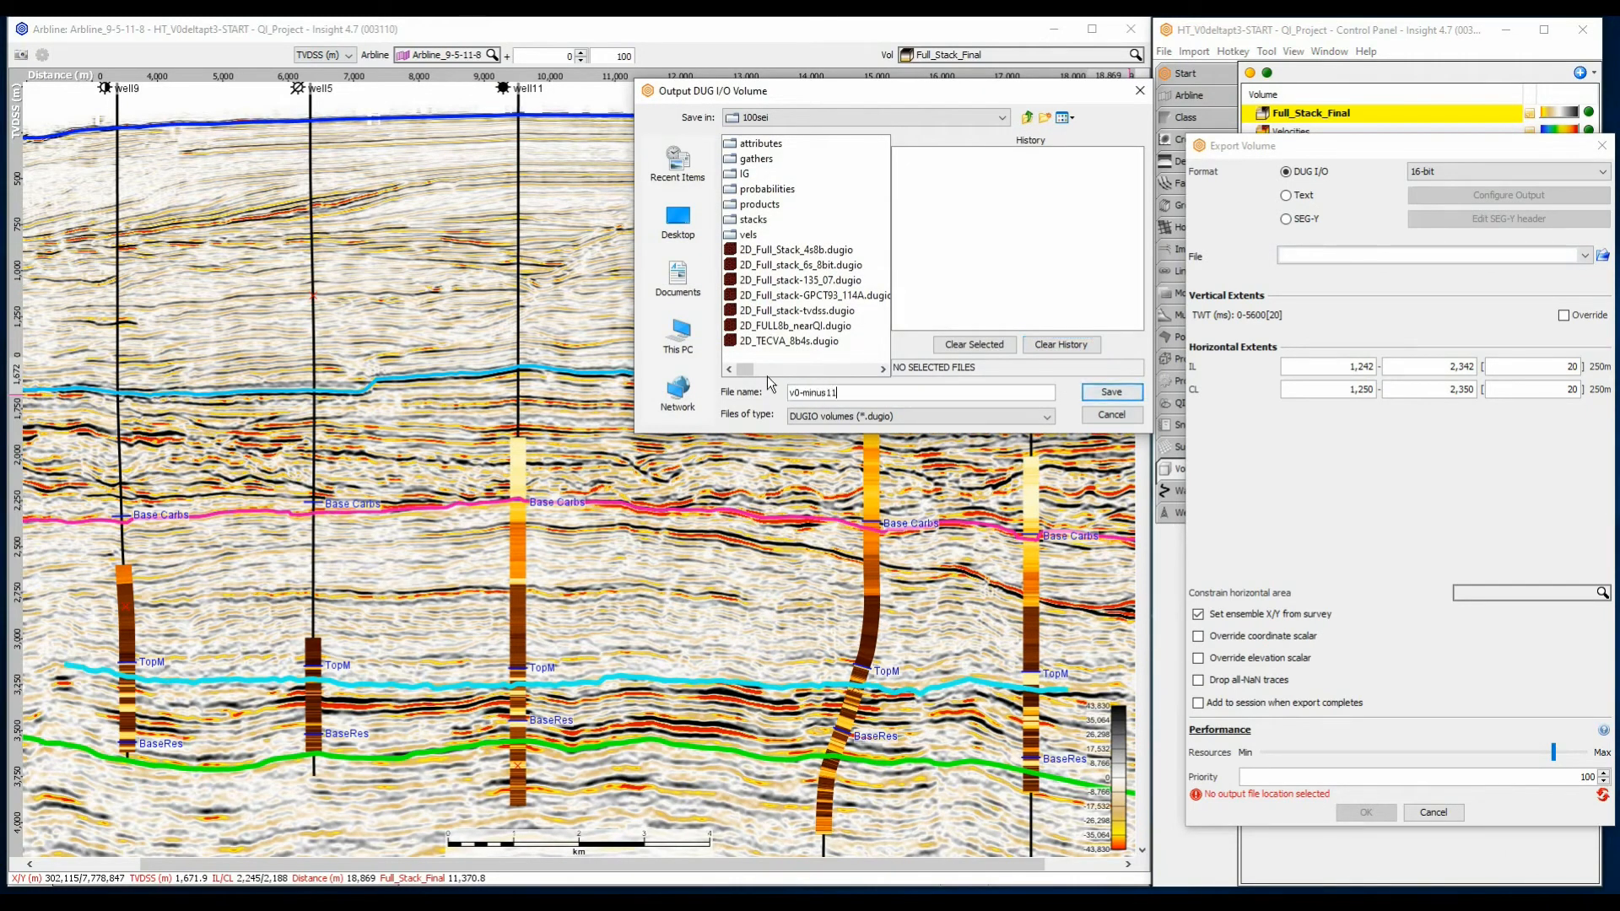
{"action": "left_click", "coordinate": [1095, 393]}
{"action": "left_click", "coordinate": [1212, 718]}
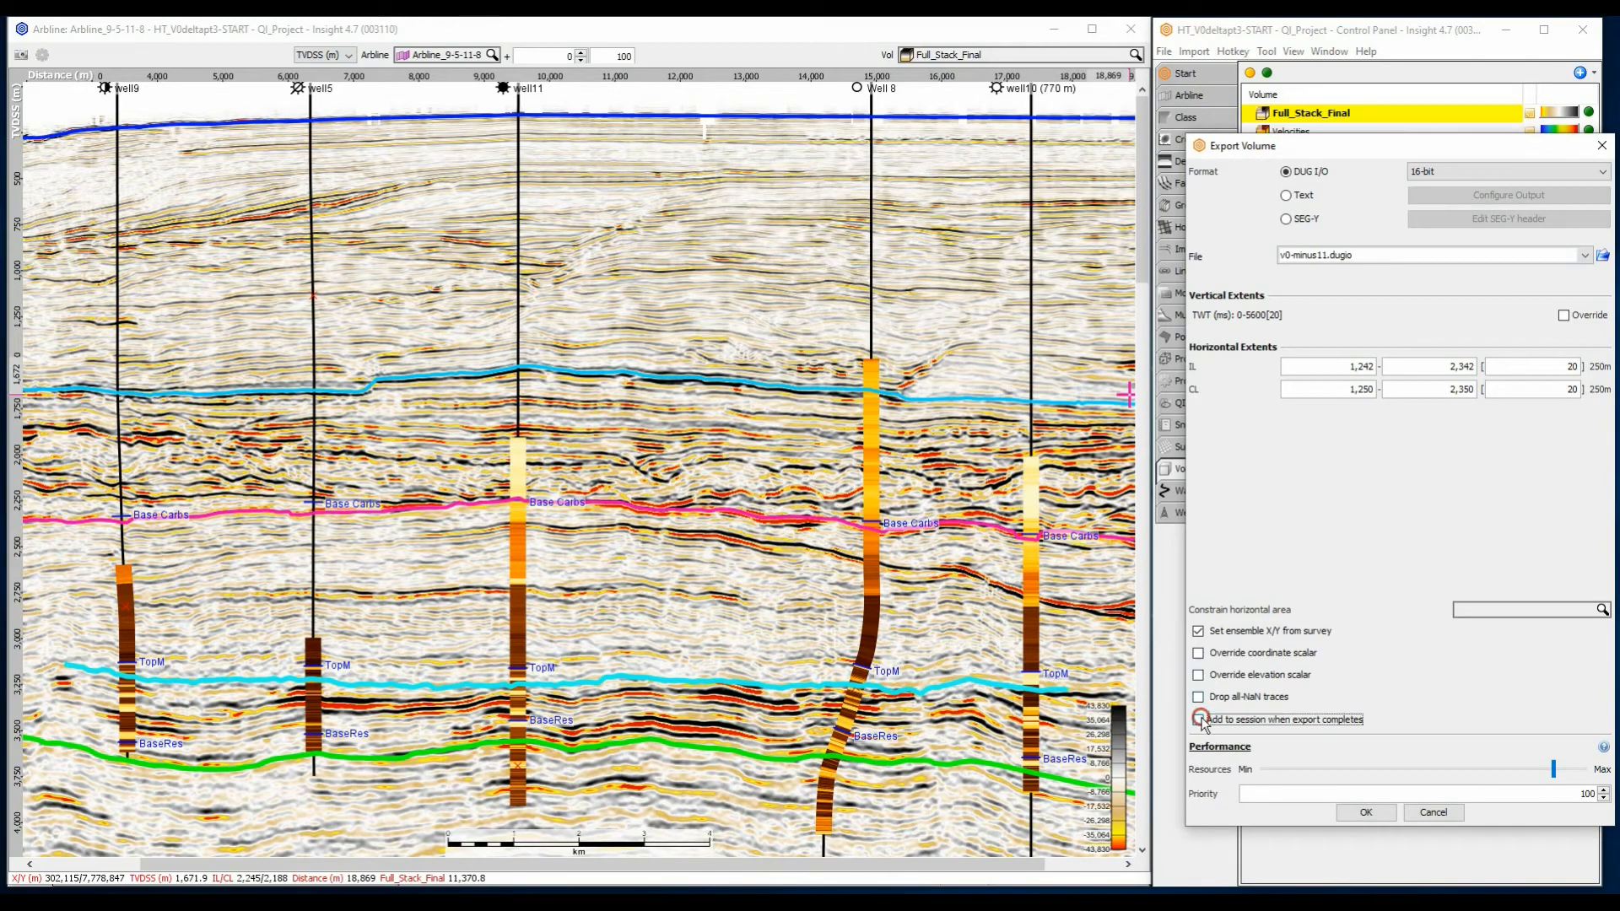
{"action": "left_click", "coordinate": [1364, 811]}
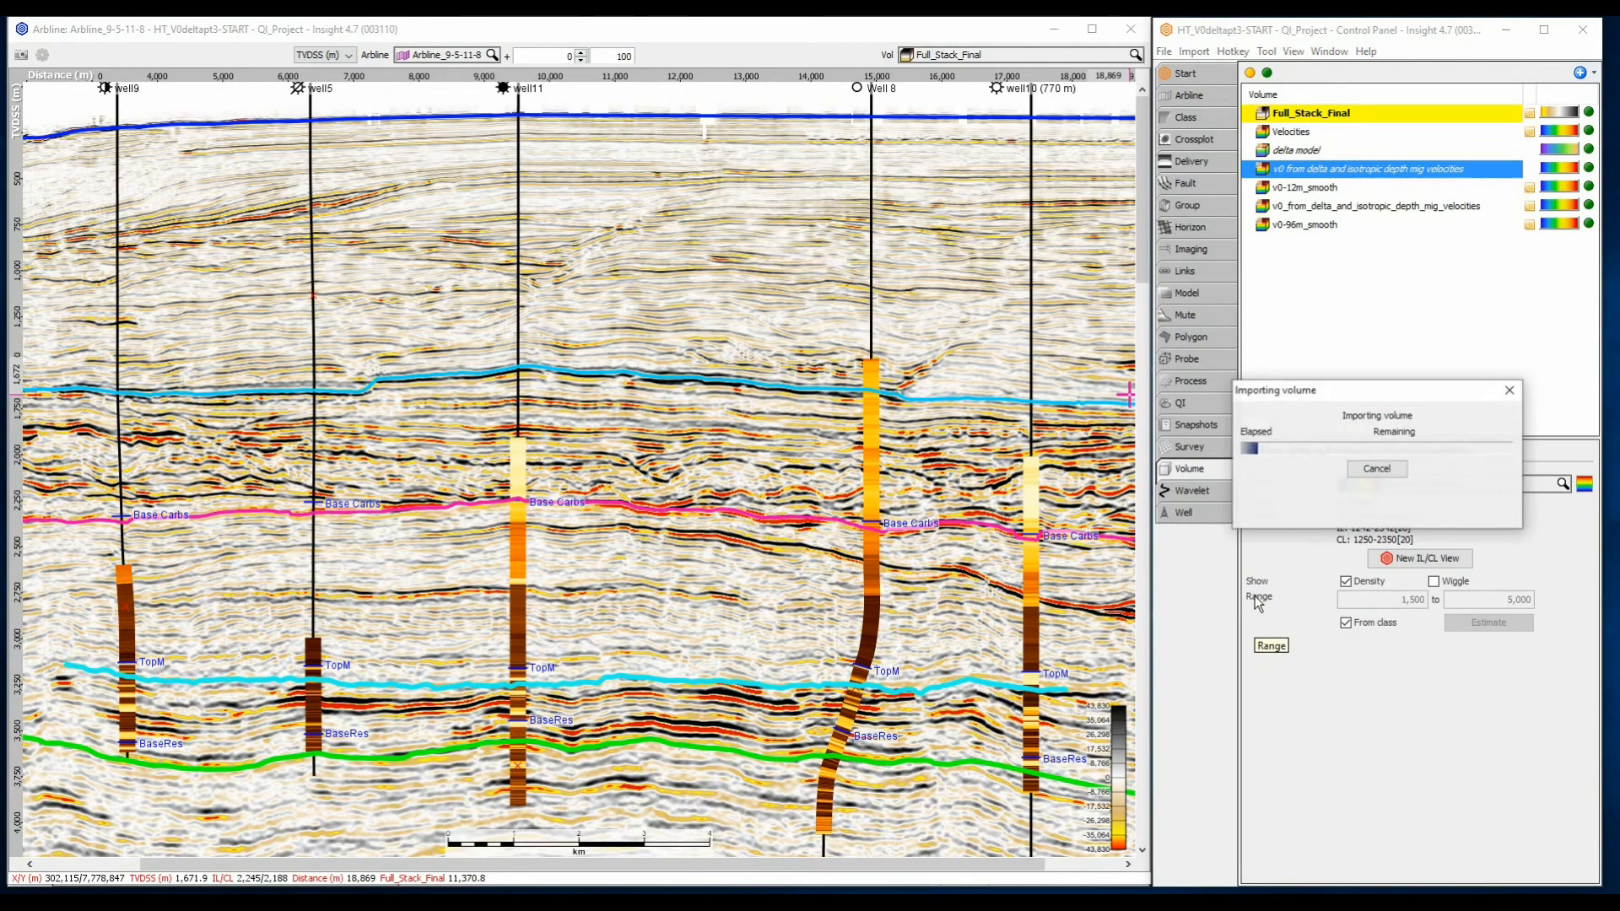
Compare the section's depth conversion by setting the velocity volume to v0_from_delta_and_isotropic_depth_mig_velocities and finally to v0-minus11
{"action": "left_click", "coordinate": [1163, 52]}
{"action": "left_click", "coordinate": [1196, 219]}
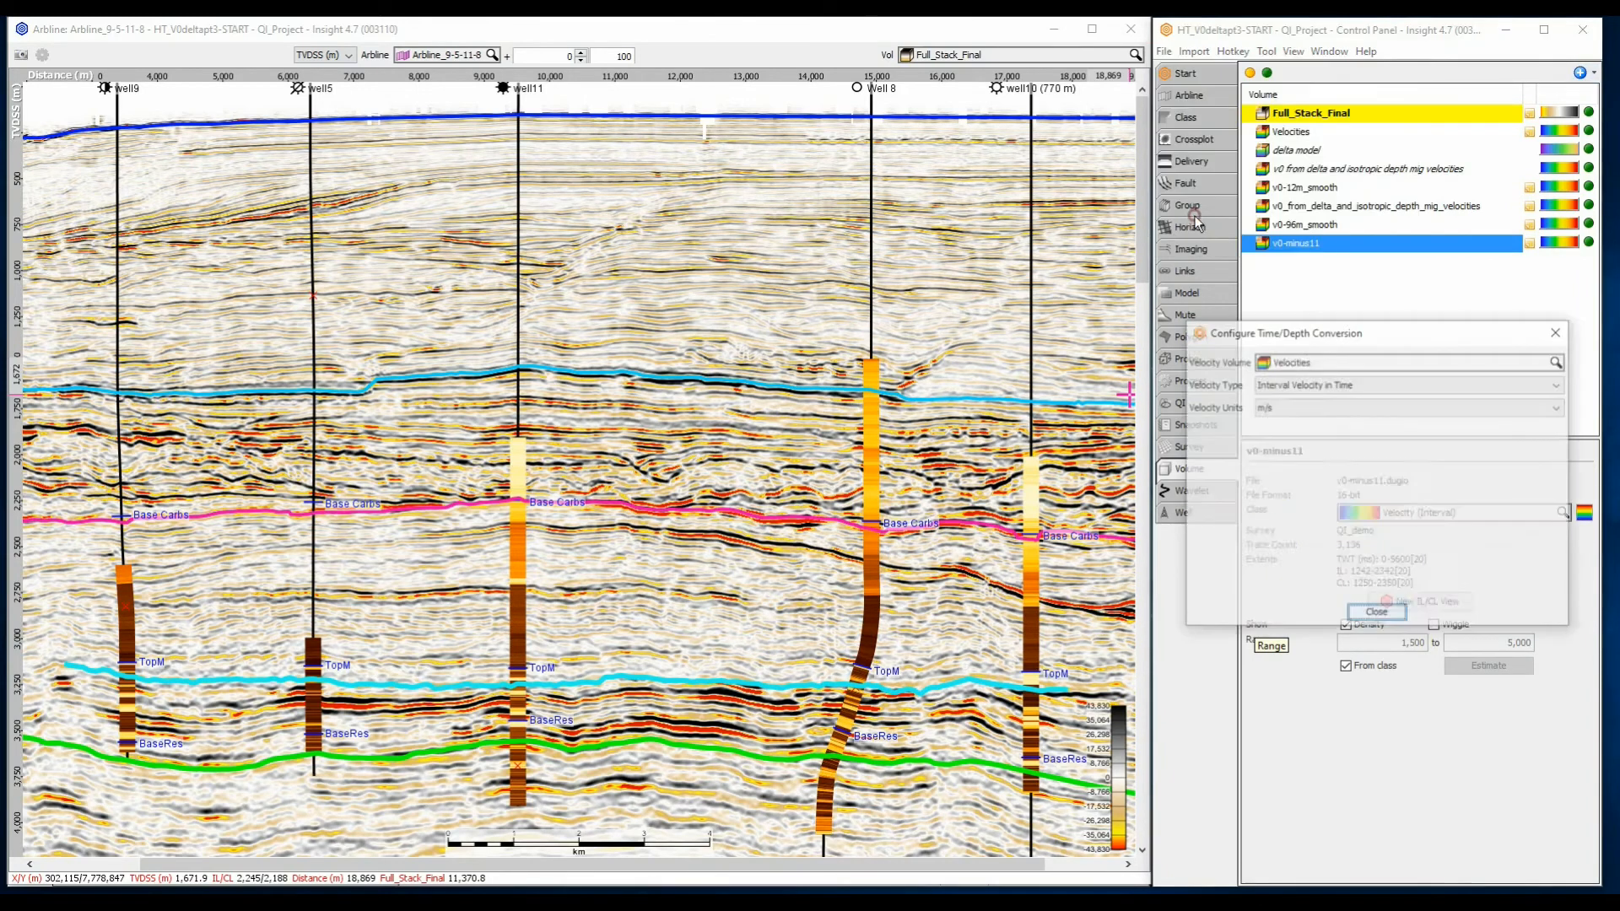
{"action": "left_click", "coordinate": [1293, 363]}
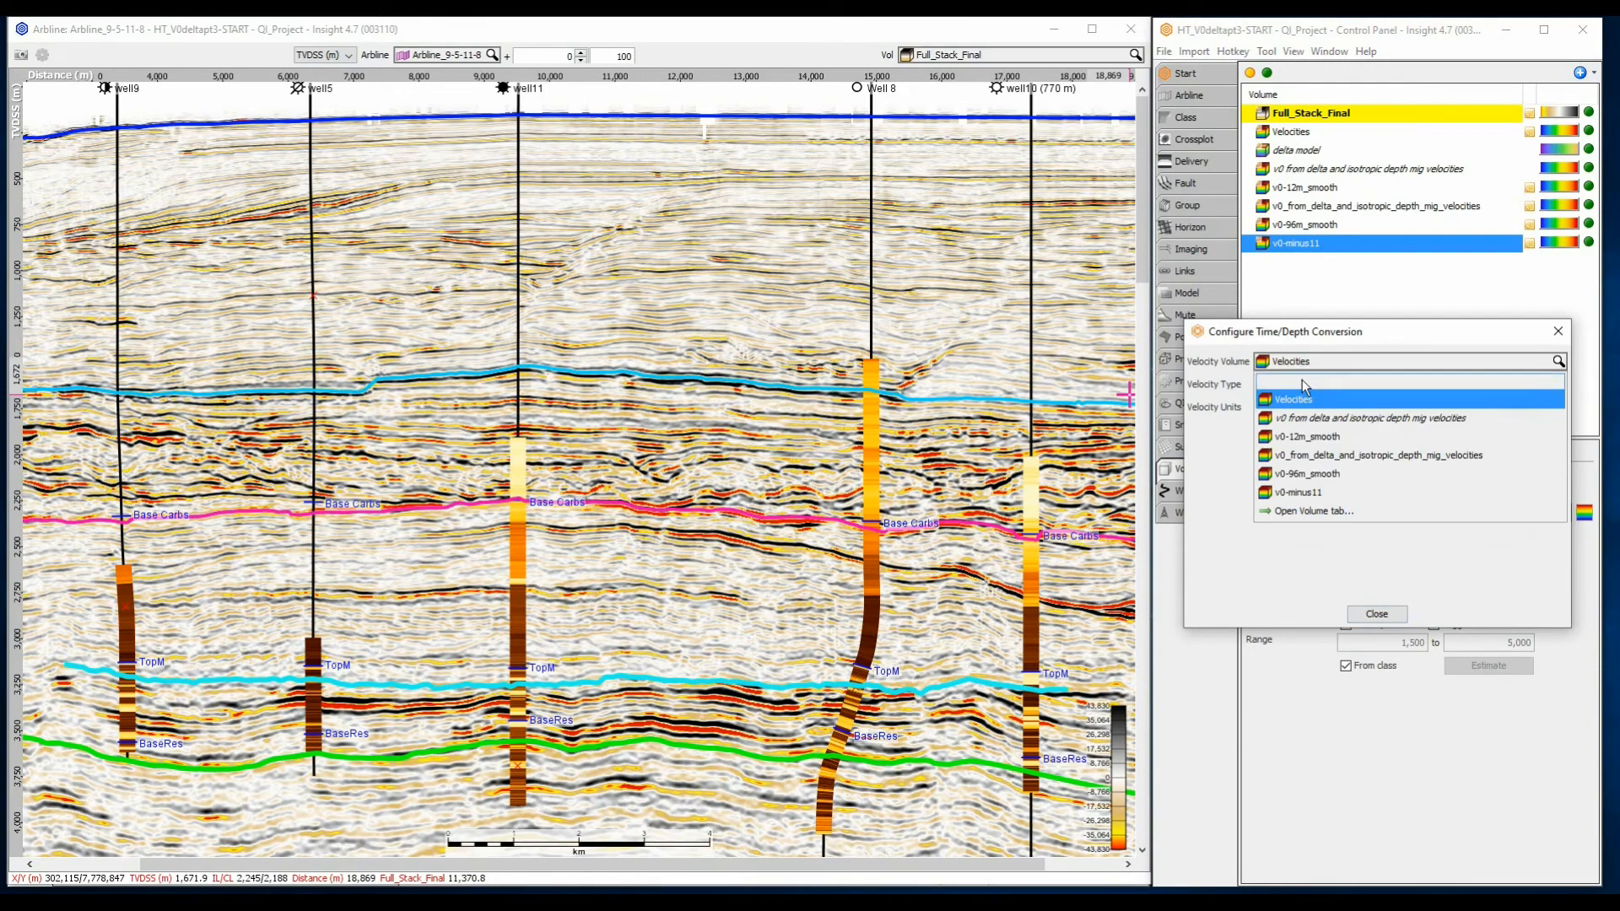
{"action": "left_click", "coordinate": [1310, 456]}
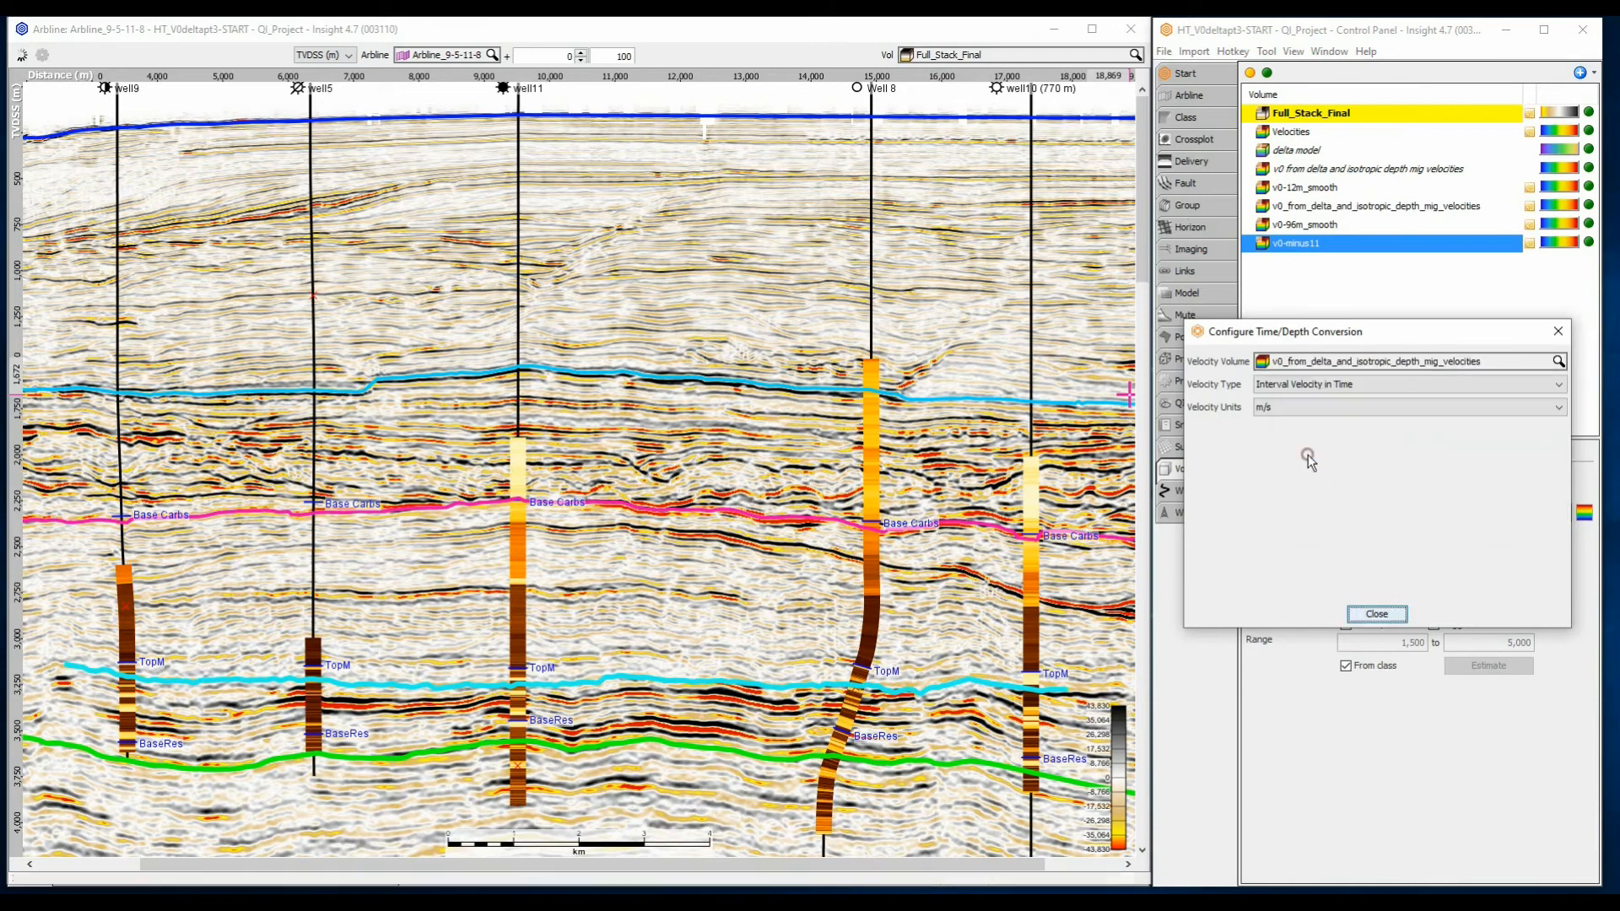
{"action": "left_click", "coordinate": [1319, 363]}
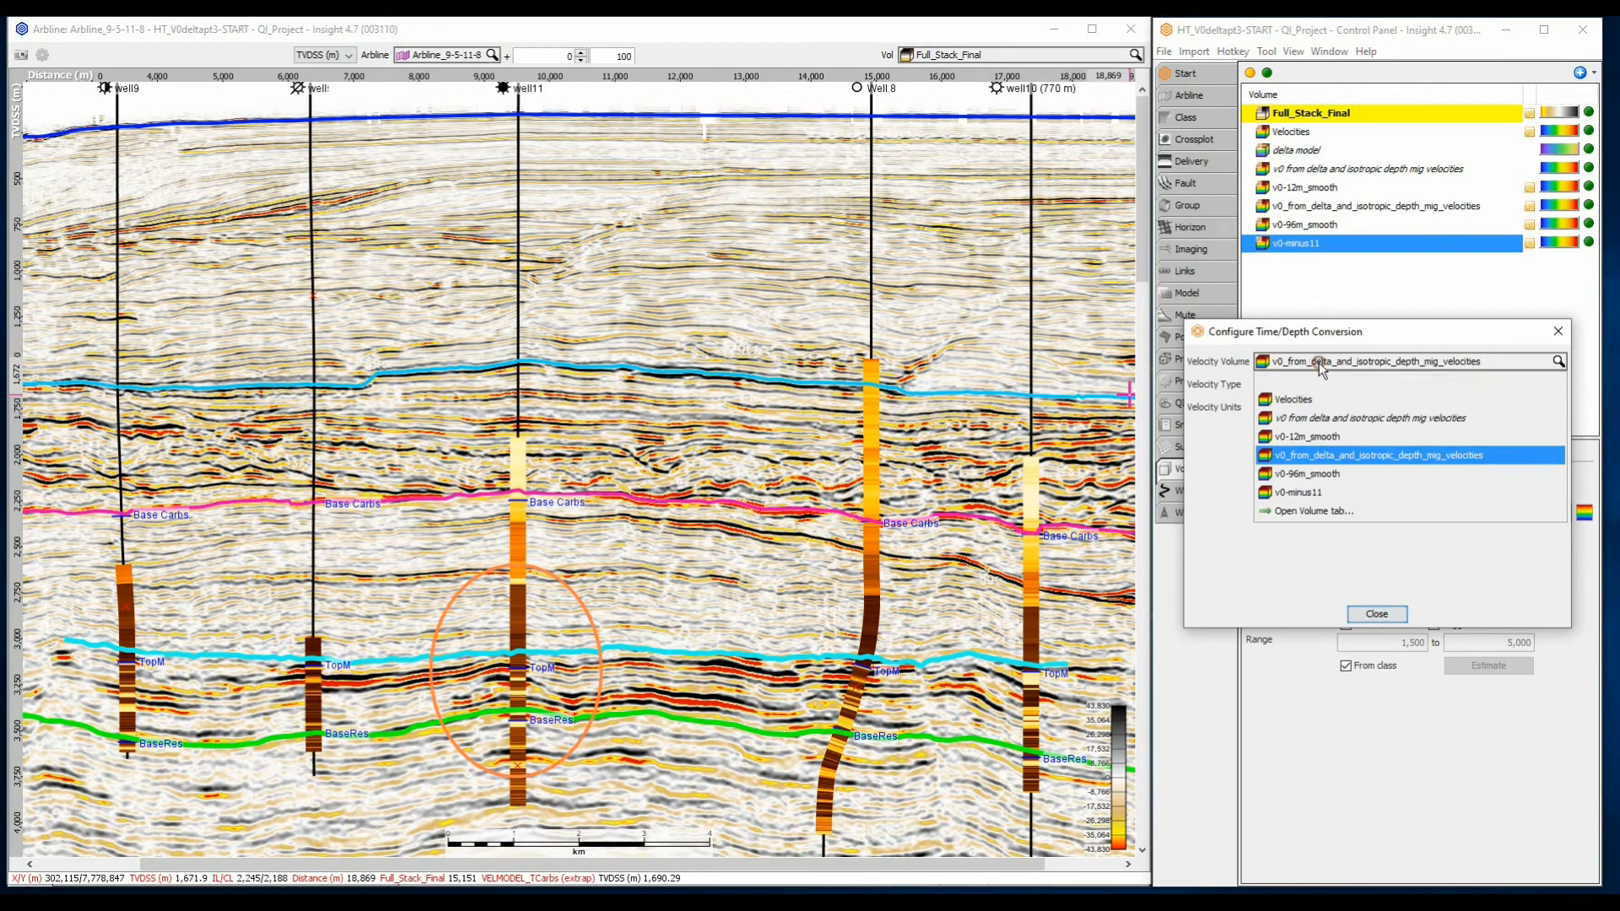
{"action": "left_click", "coordinate": [1317, 491]}
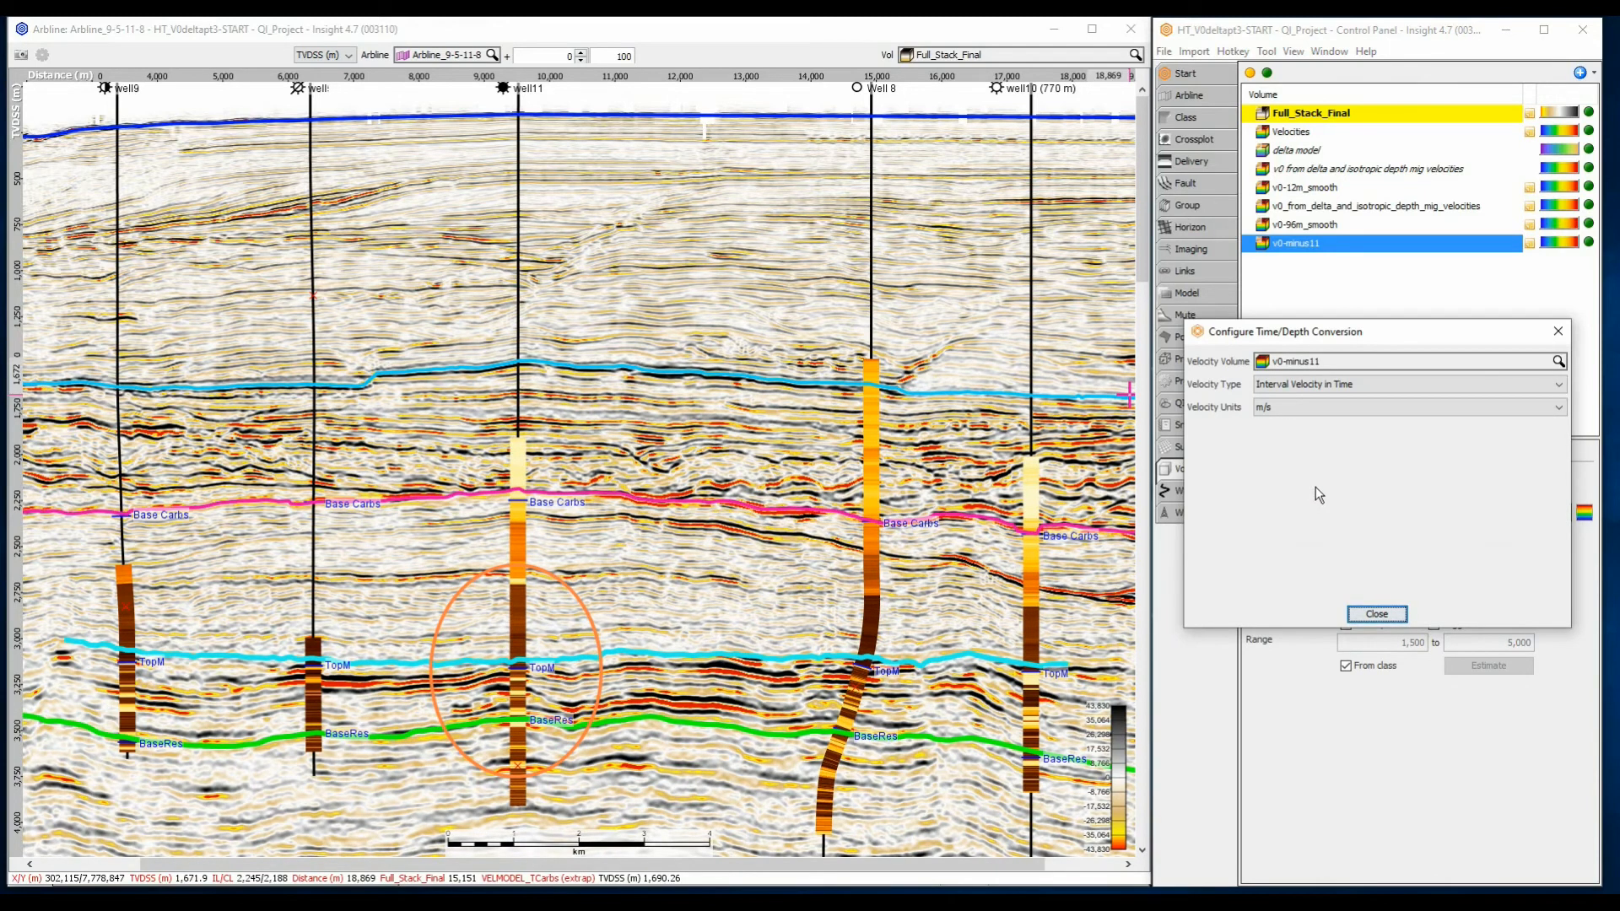
{"action": "left_click", "coordinate": [1371, 612]}
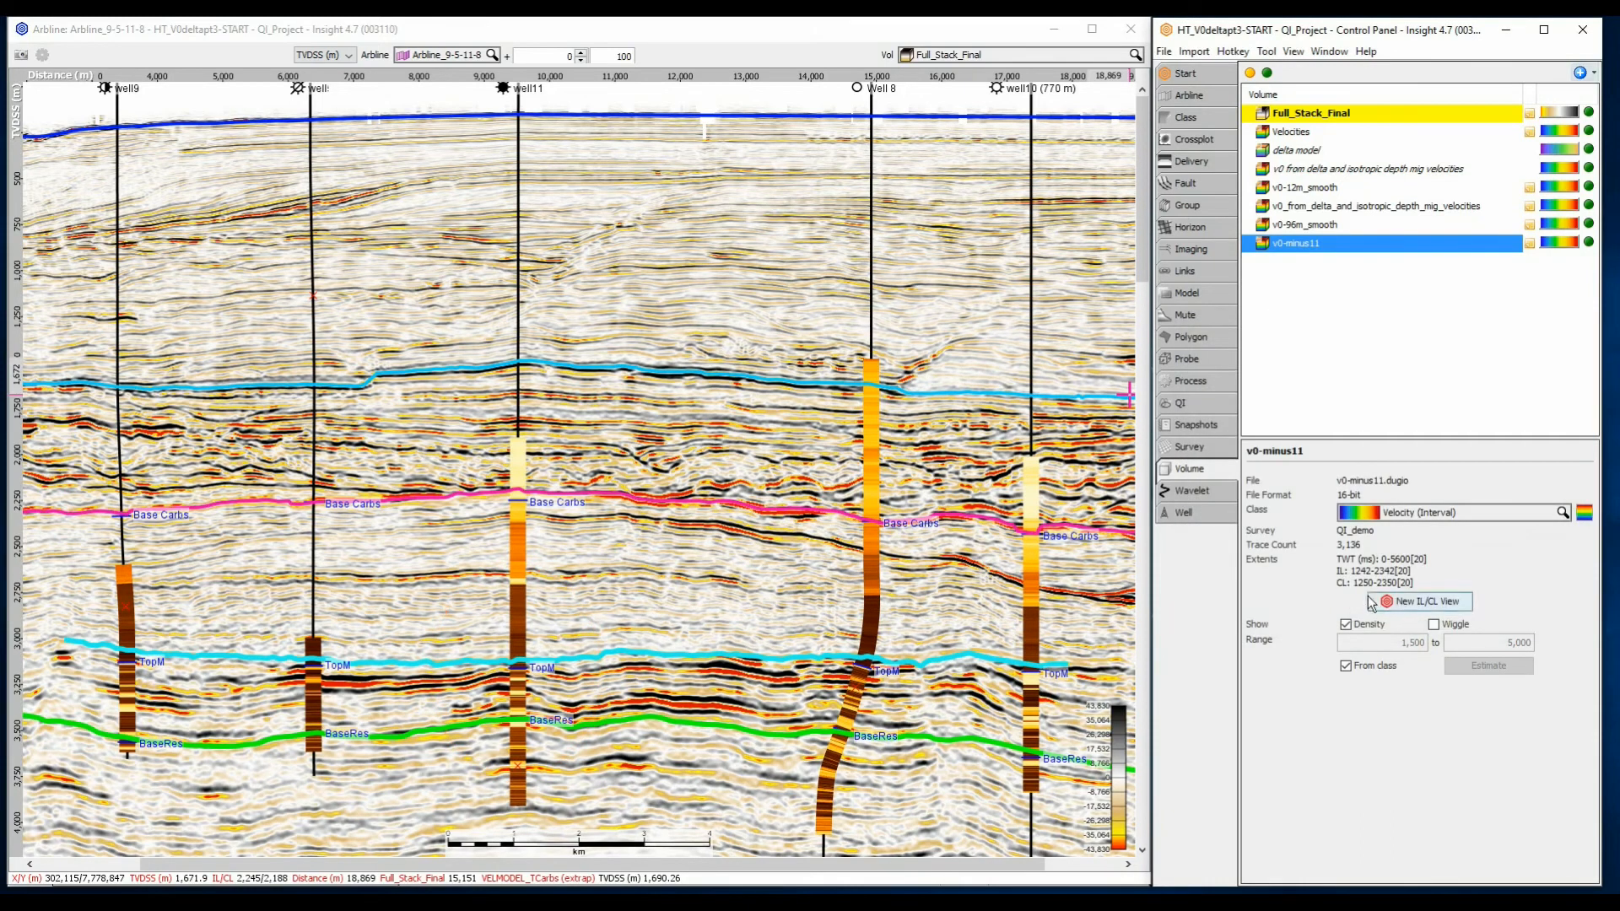
Open the delta model process settings
{"action": "left_click", "coordinate": [1220, 385]}
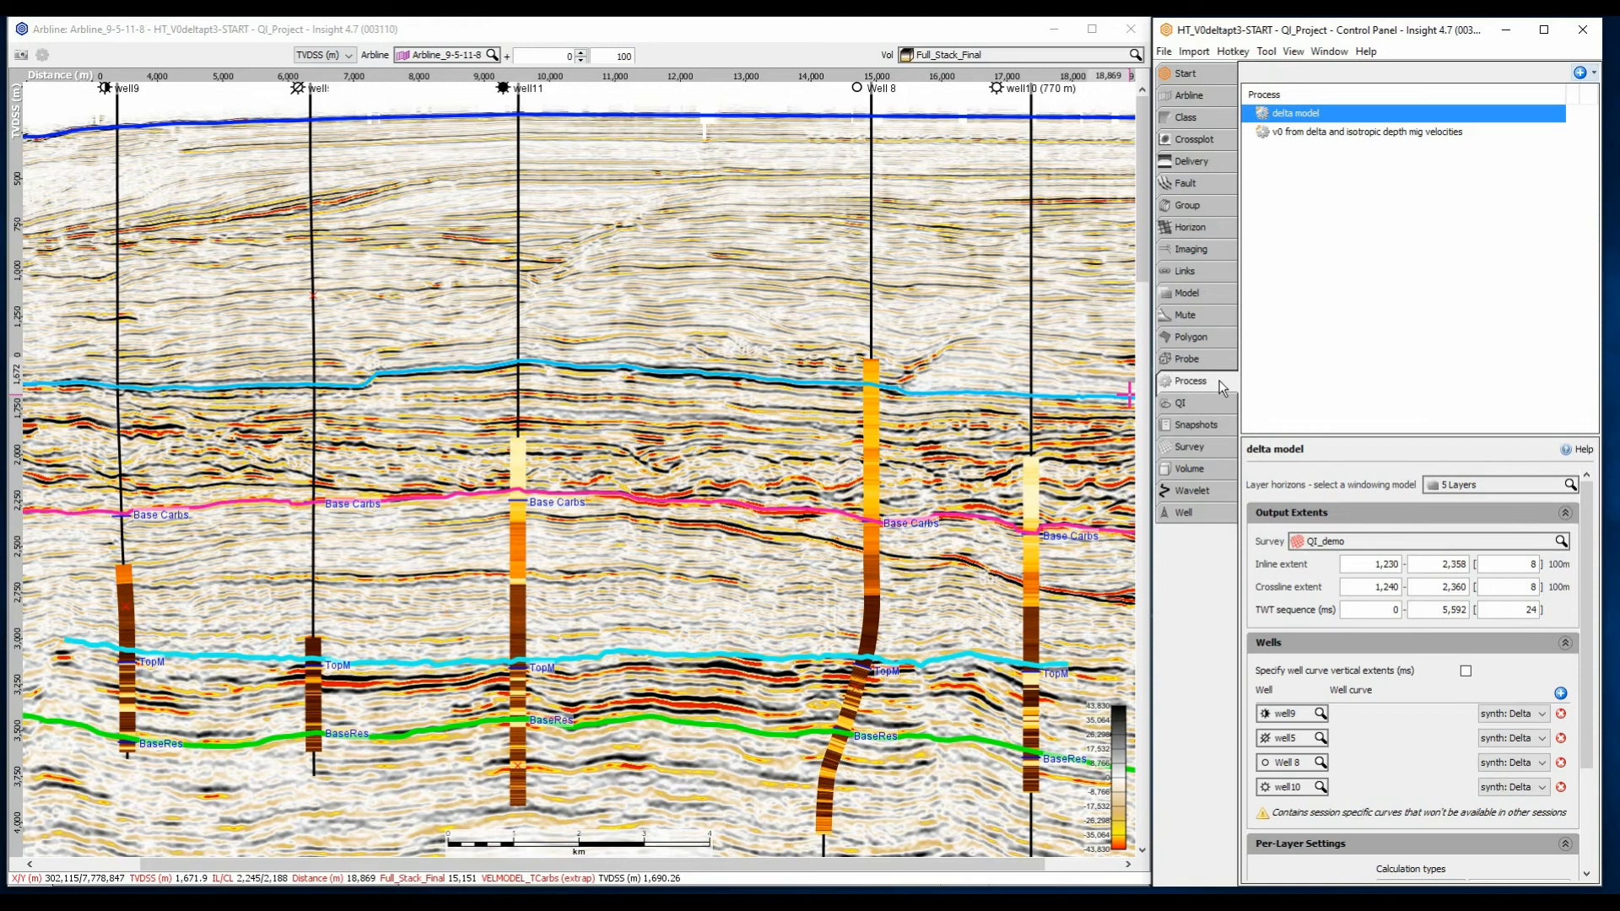